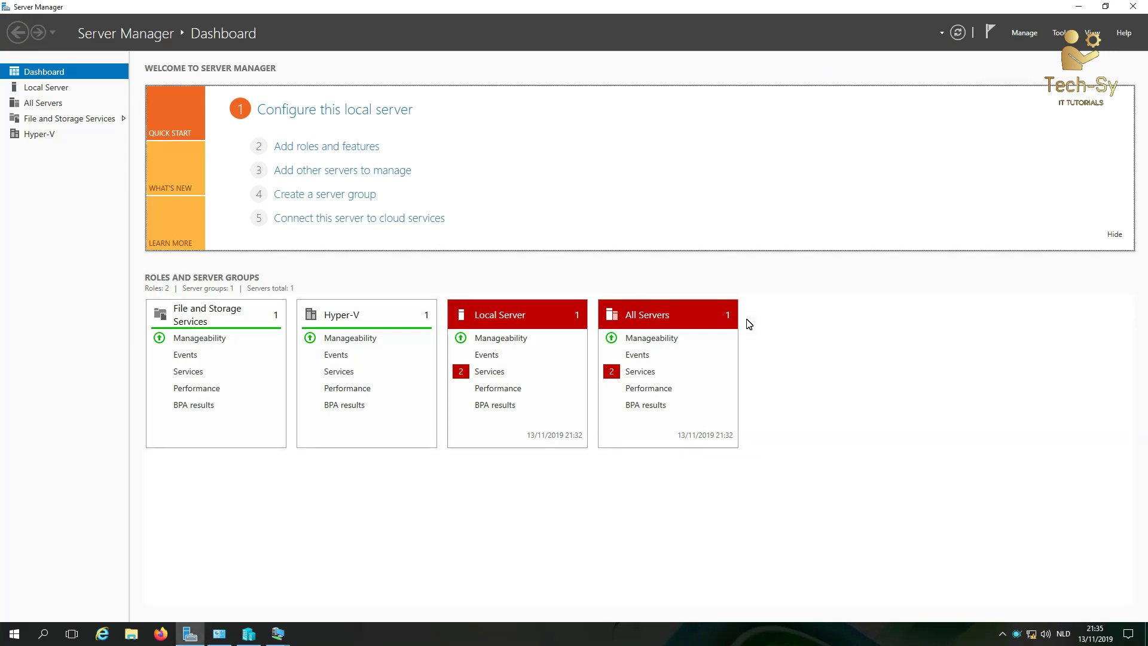
Step: Start the stopped Google Update service from the All Servers Services alert
{"action": "left_click", "coordinate": [633, 373]}
{"action": "right_click", "coordinate": [618, 305]}
{"action": "left_click", "coordinate": [633, 311]}
Step: Leave Downloaded Maps Manager unstarted, close the alert details, and bring Hyper-V Manager forward
{"action": "left_click", "coordinate": [605, 291]}
{"action": "right_click", "coordinate": [607, 292]}
{"action": "left_click", "coordinate": [617, 305]}
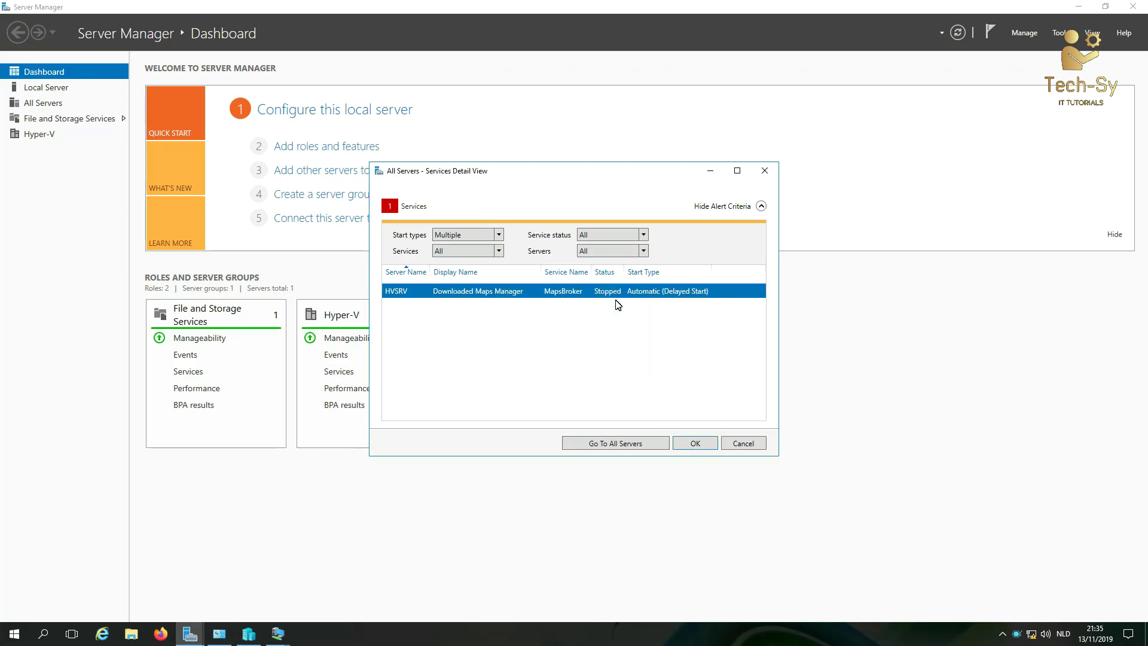
{"action": "left_click", "coordinate": [690, 444]}
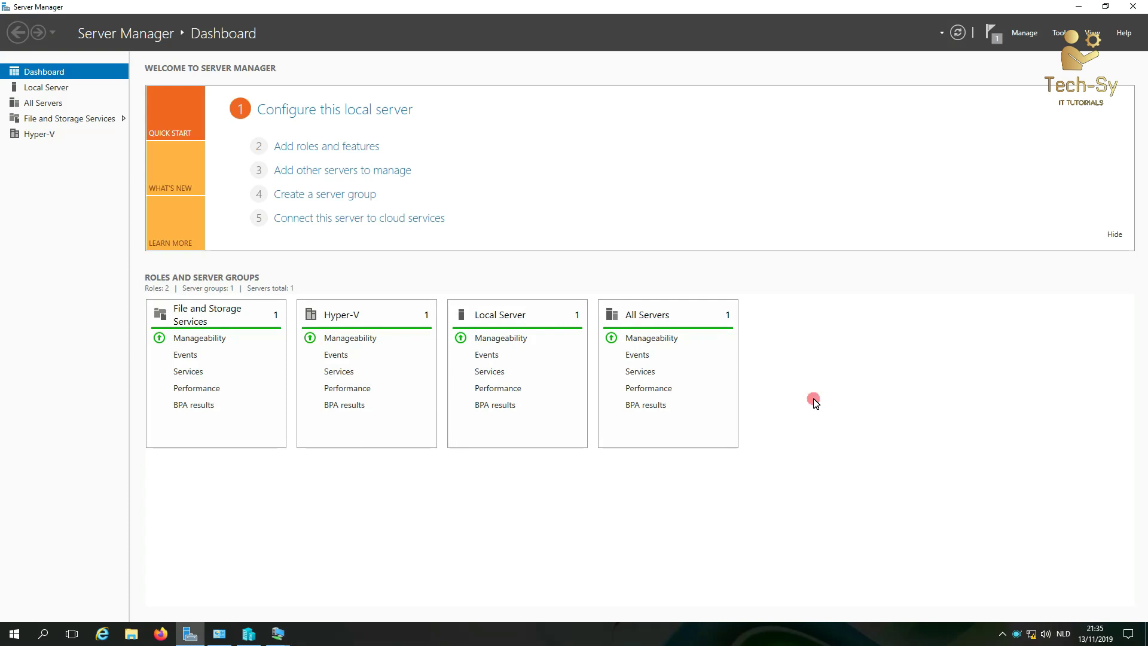
{"action": "left_click", "coordinate": [248, 633]}
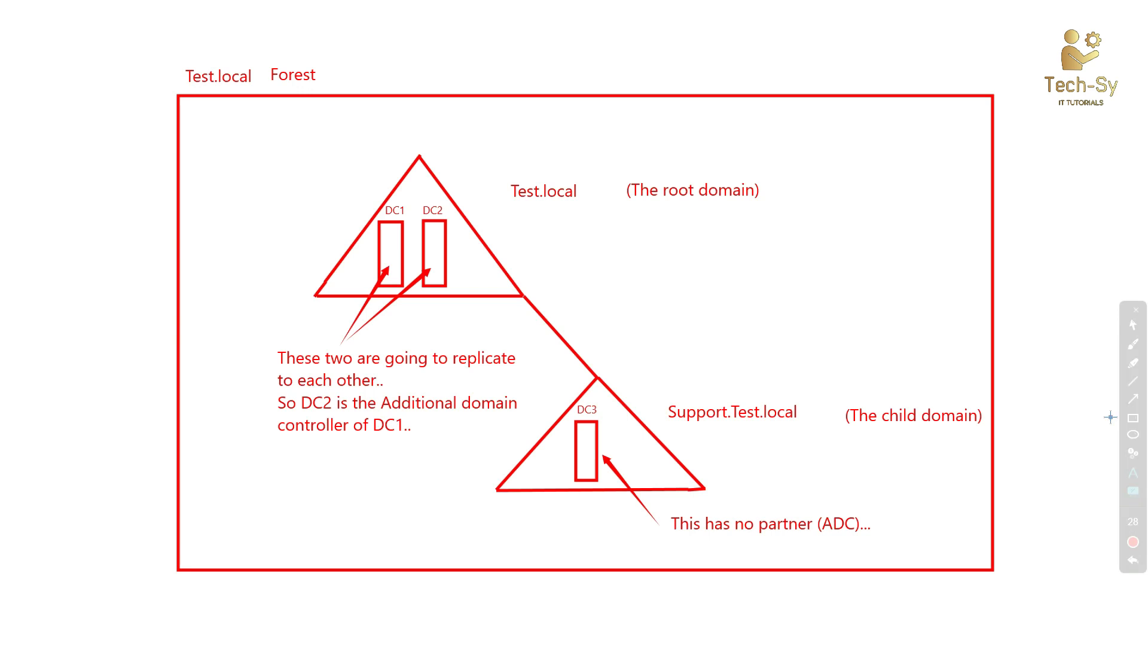
Step: Hide the whiteboard and minimize Server Manager, Hyper-V Manager, DC2 and DC3, leaving DC1 in view
{"action": "left_click", "coordinate": [1136, 494]}
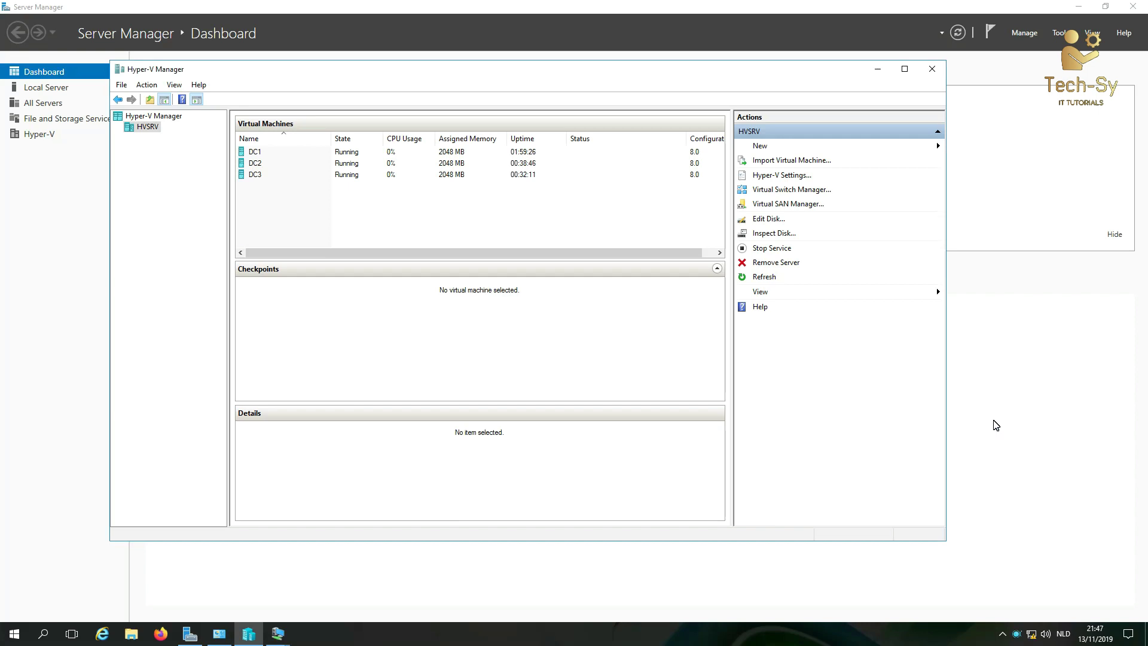
{"action": "left_click", "coordinate": [849, 37]}
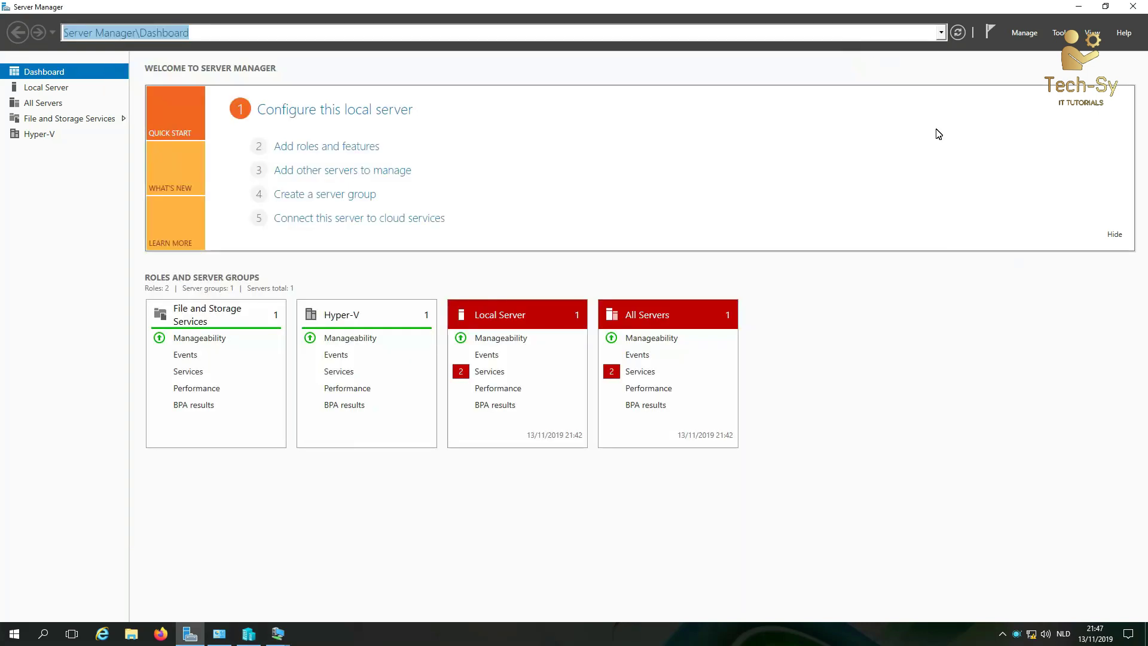
{"action": "left_click", "coordinate": [1082, 6]}
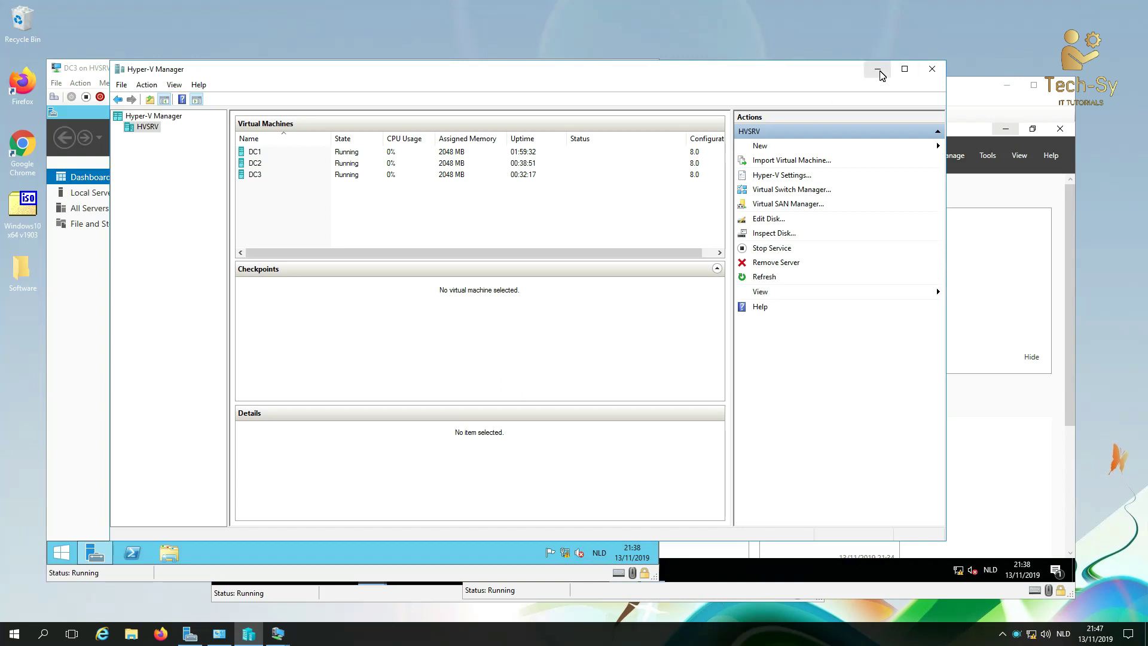
{"action": "left_click", "coordinate": [878, 68]}
{"action": "left_click", "coordinate": [766, 99]}
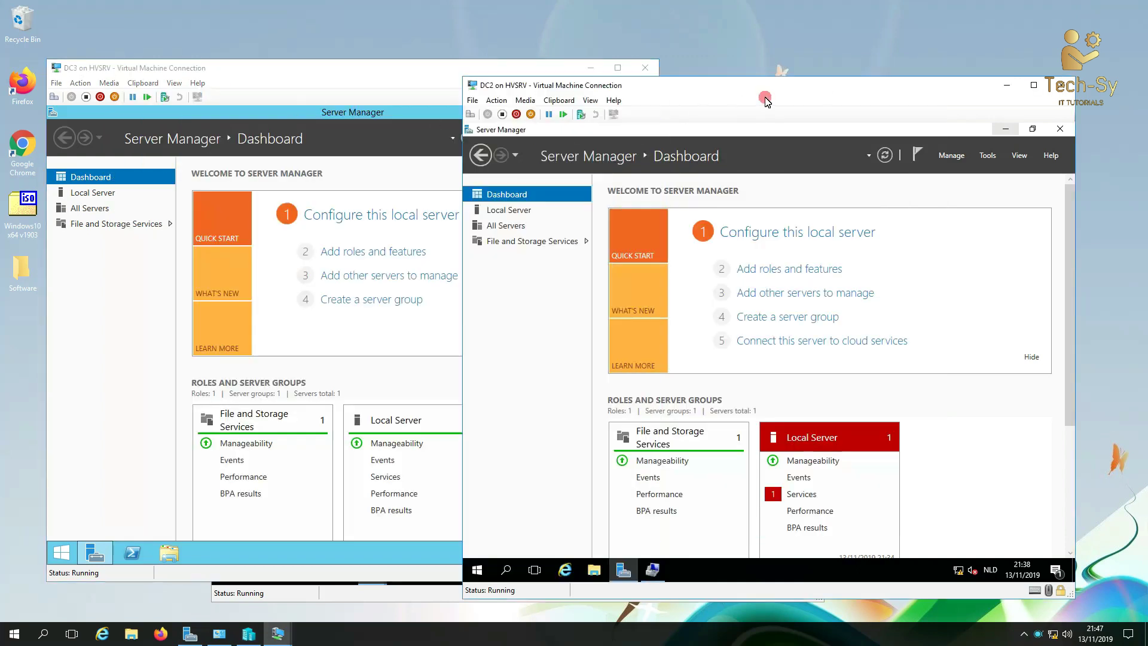
{"action": "left_click", "coordinate": [362, 598]}
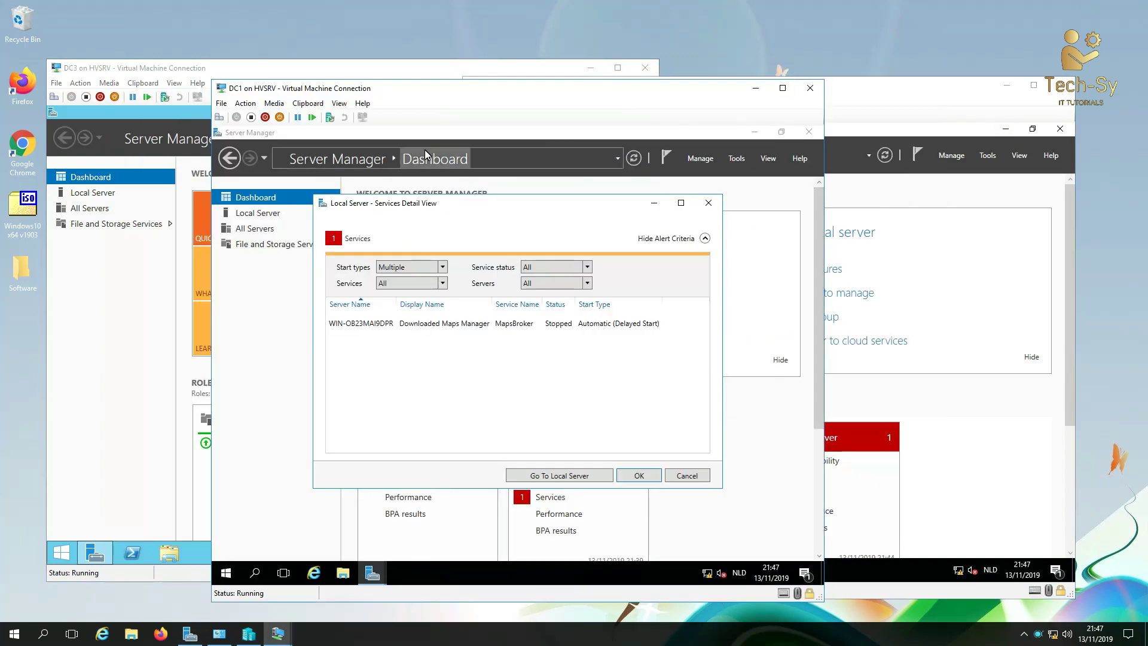
{"action": "left_click", "coordinate": [591, 67]}
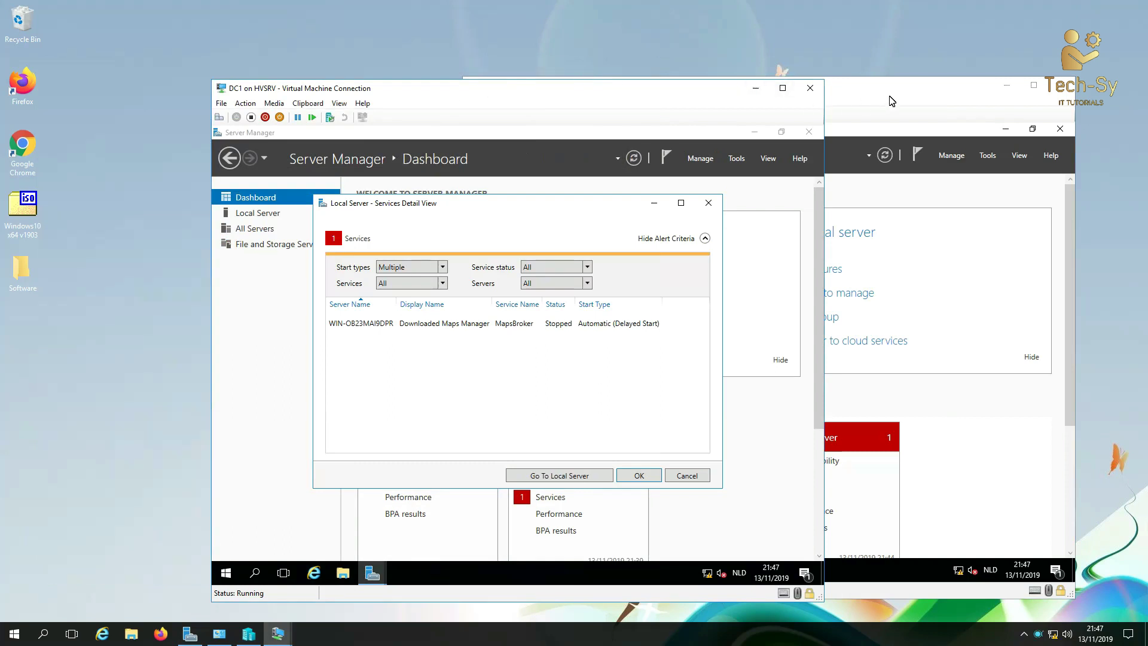
{"action": "left_click", "coordinate": [1007, 85]}
{"action": "left_click_drag", "start_coordinate": [446, 94], "coordinate": [345, 79]}
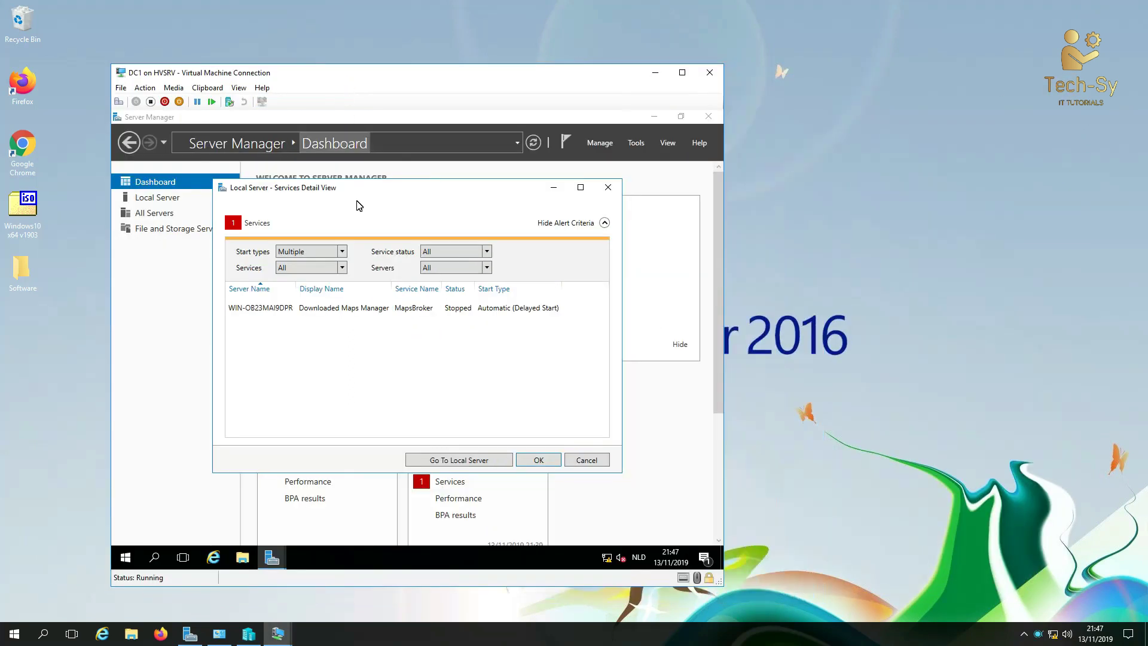
Step: Start the MapsBroker service on DC1, then go to Local Server properties
{"action": "right_click", "coordinate": [500, 310]}
{"action": "left_click", "coordinate": [509, 320]}
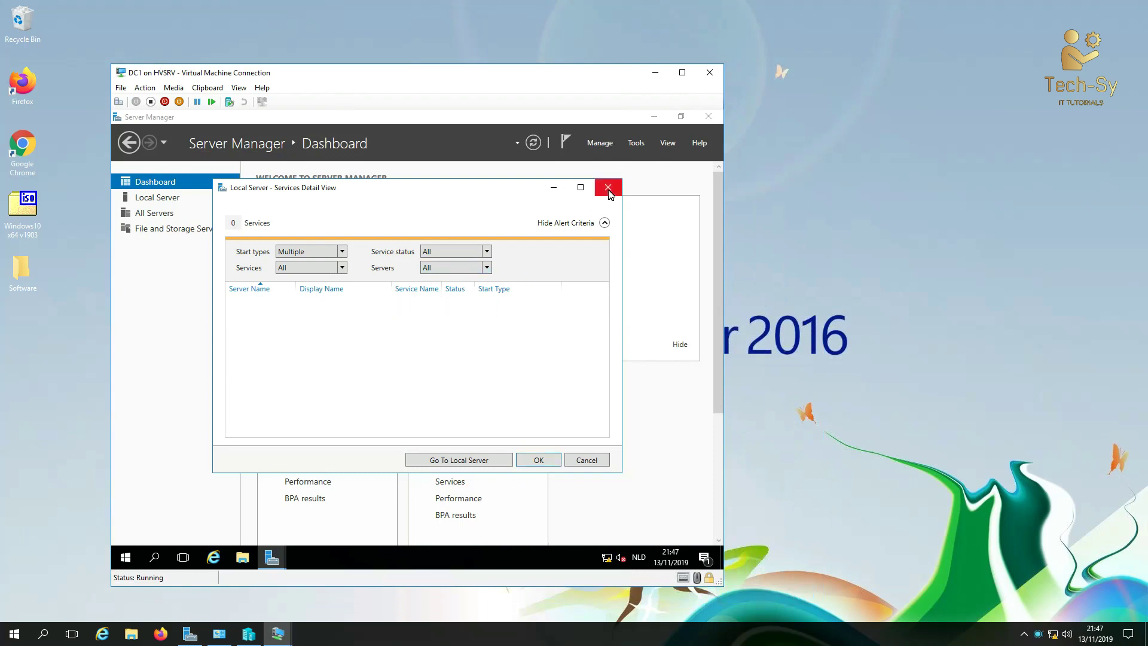
{"action": "left_click", "coordinate": [548, 458]}
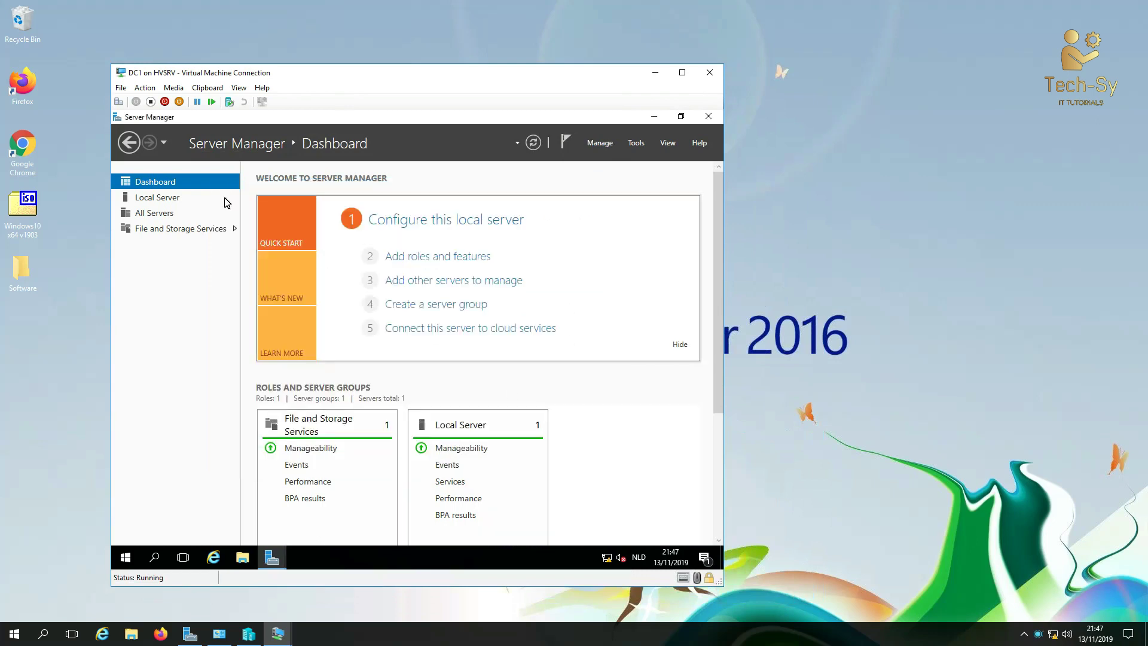
{"action": "left_click", "coordinate": [162, 200]}
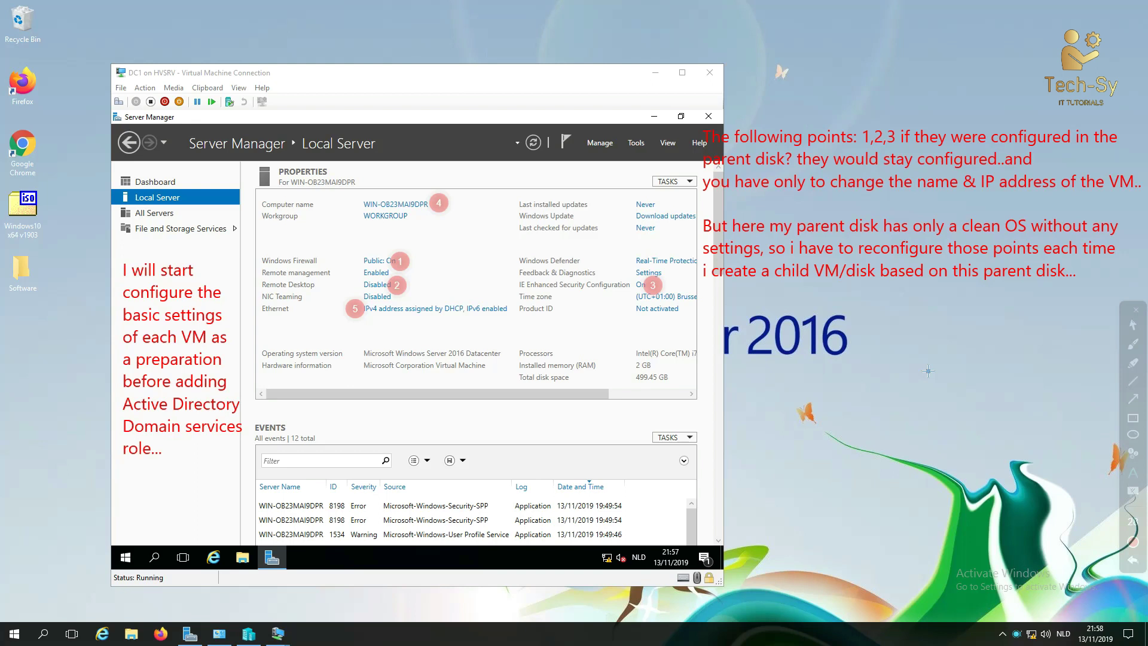
Step: Clear the on-screen annotations and make DC1's Local Server window active
{"action": "key", "text": "Escape"}
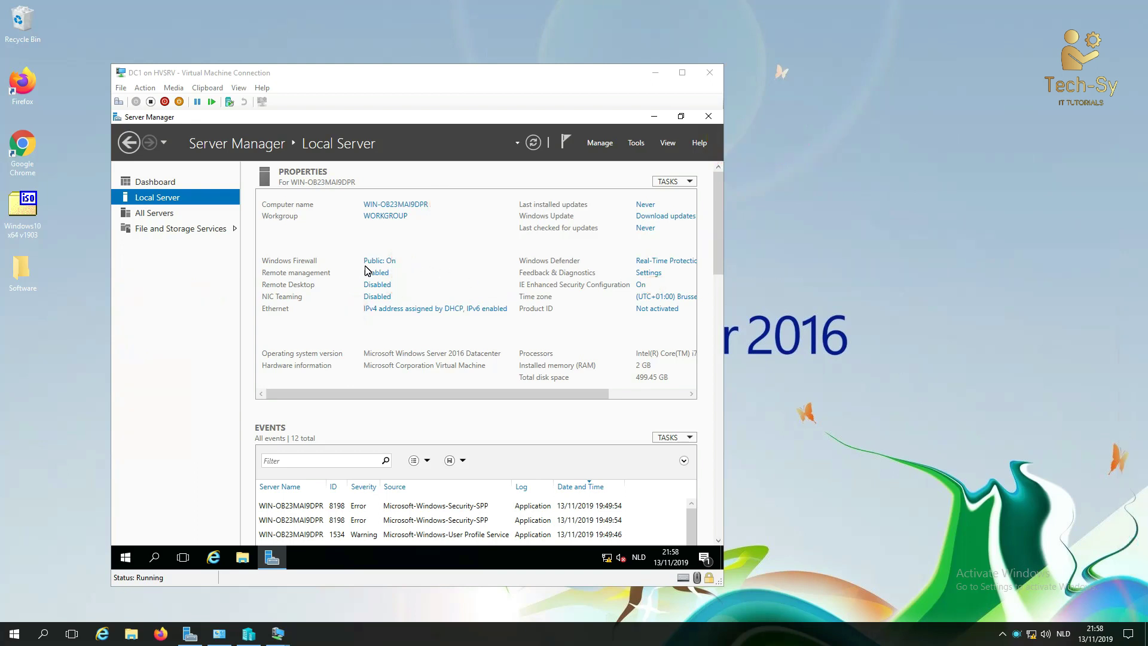
{"action": "left_click", "coordinate": [427, 261]}
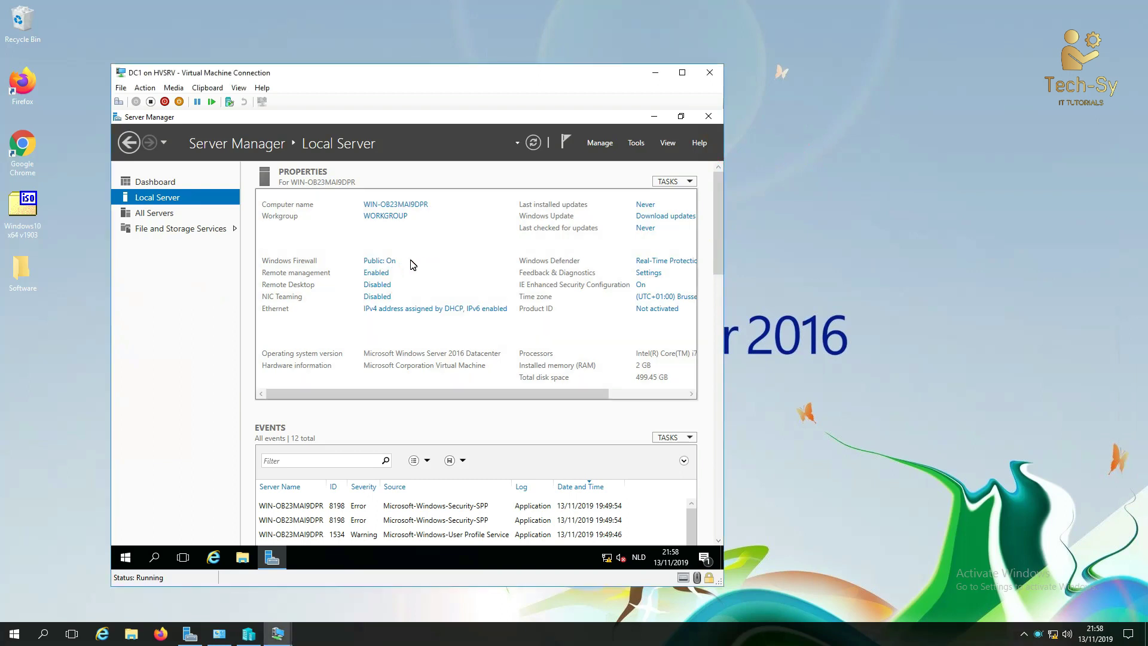
Step: In advanced firewall settings, enable the inbound File and Printer Sharing (Echo Request - ICMPv4-In) rule
{"action": "left_click", "coordinate": [381, 262]}
{"action": "left_click", "coordinate": [241, 304]}
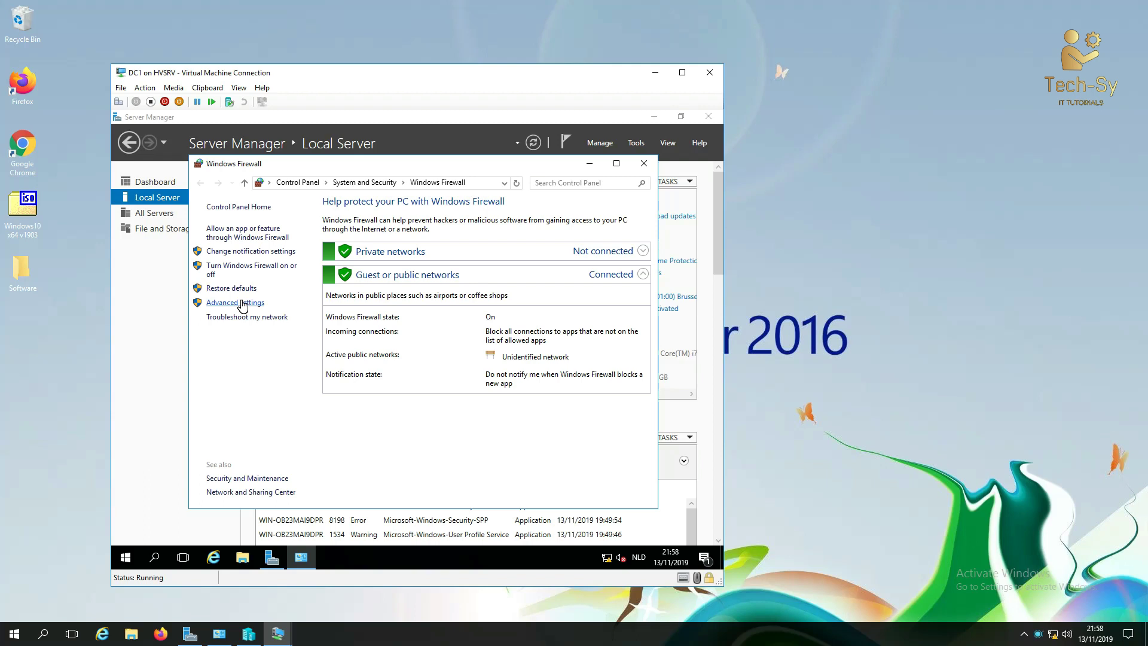
{"action": "double_click", "coordinate": [287, 122]}
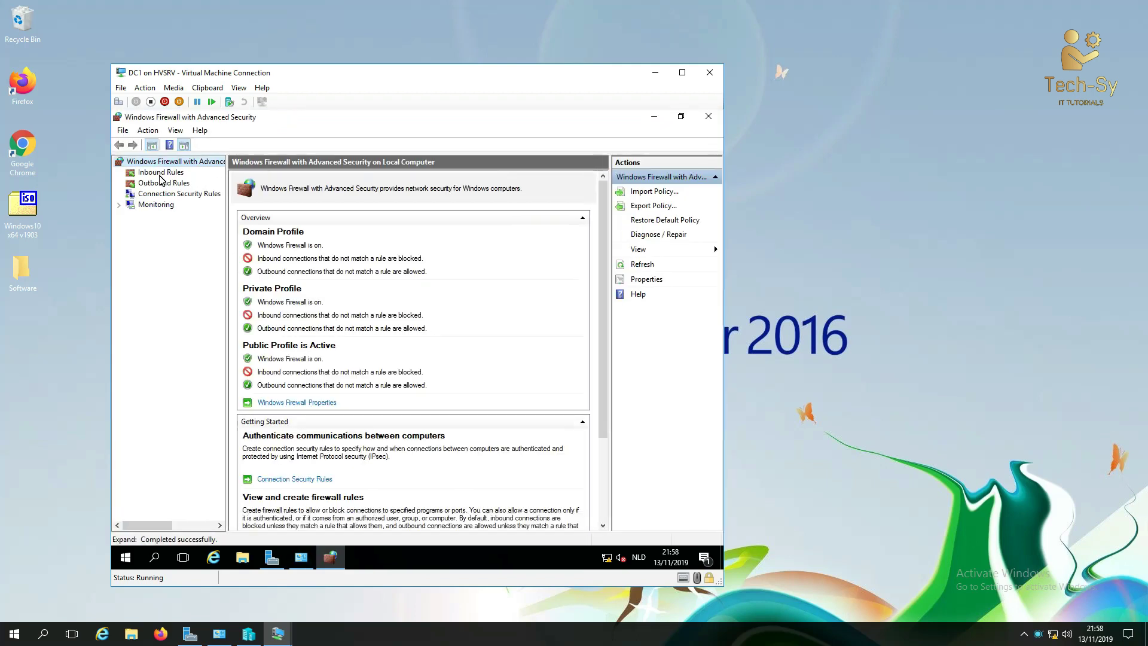
{"action": "left_click", "coordinate": [160, 172]}
{"action": "scroll", "coordinate": [374, 346], "scroll_direction": "down", "scroll_amount": 6}
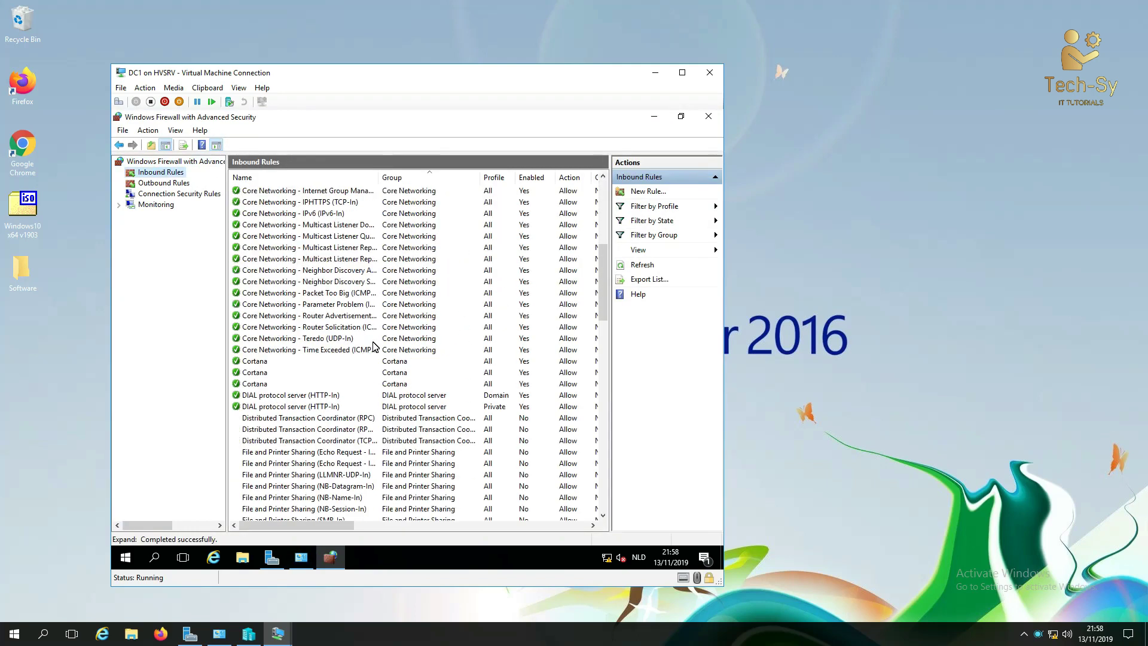
{"action": "left_click_drag", "start_coordinate": [383, 184], "coordinate": [443, 177]}
{"action": "left_click", "coordinate": [281, 430]}
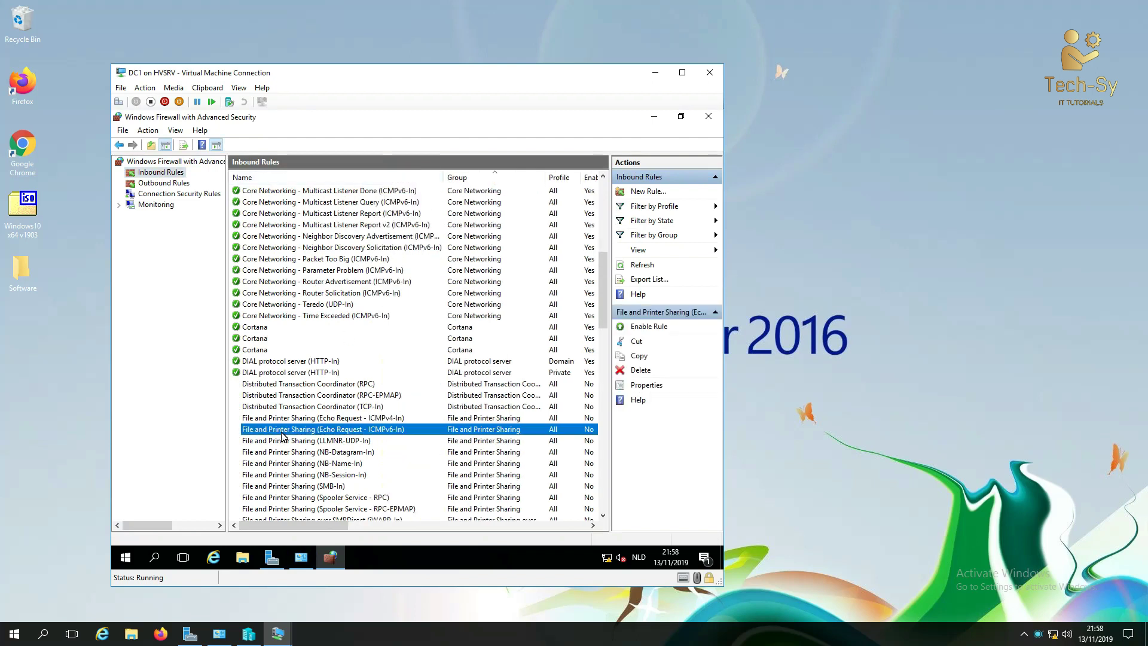
{"action": "left_click", "coordinate": [351, 418]}
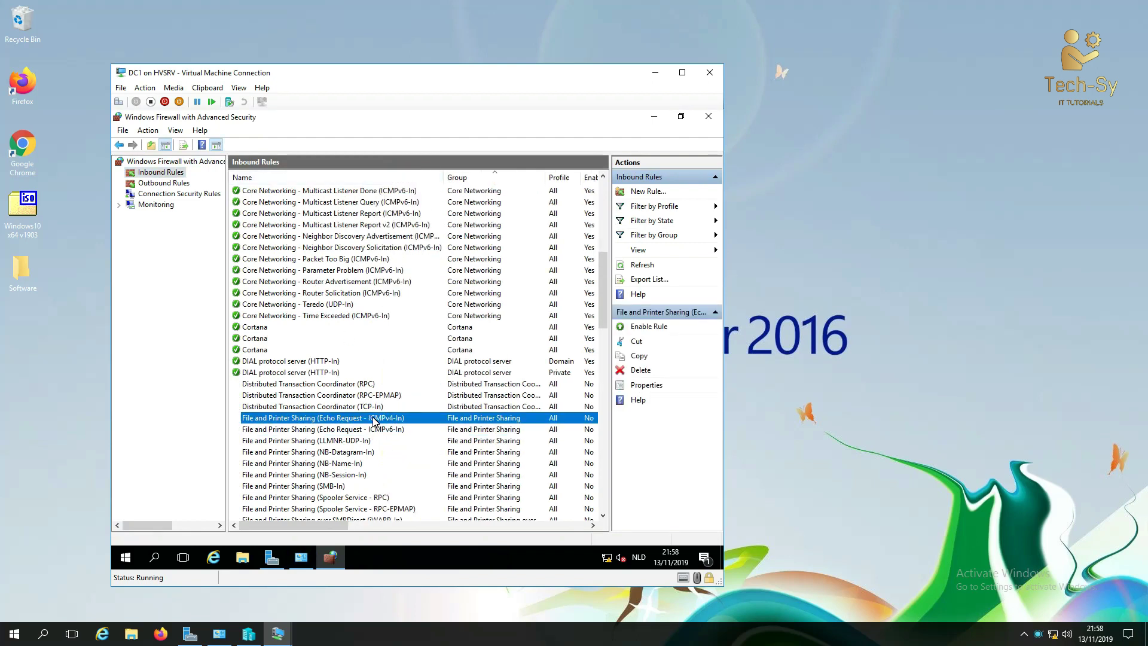
{"action": "right_click", "coordinate": [375, 422]}
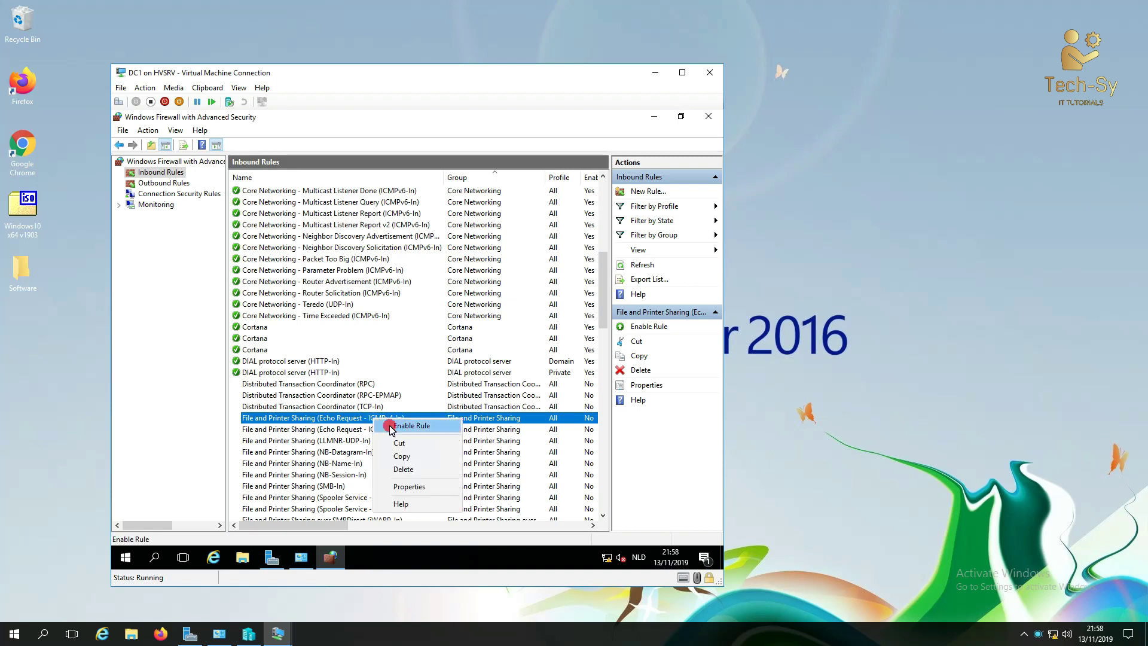
{"action": "left_click", "coordinate": [390, 425]}
Step: Enable the outbound Echo Request ICMPv4-Out rule and close the advanced firewall console
{"action": "left_click", "coordinate": [175, 183]}
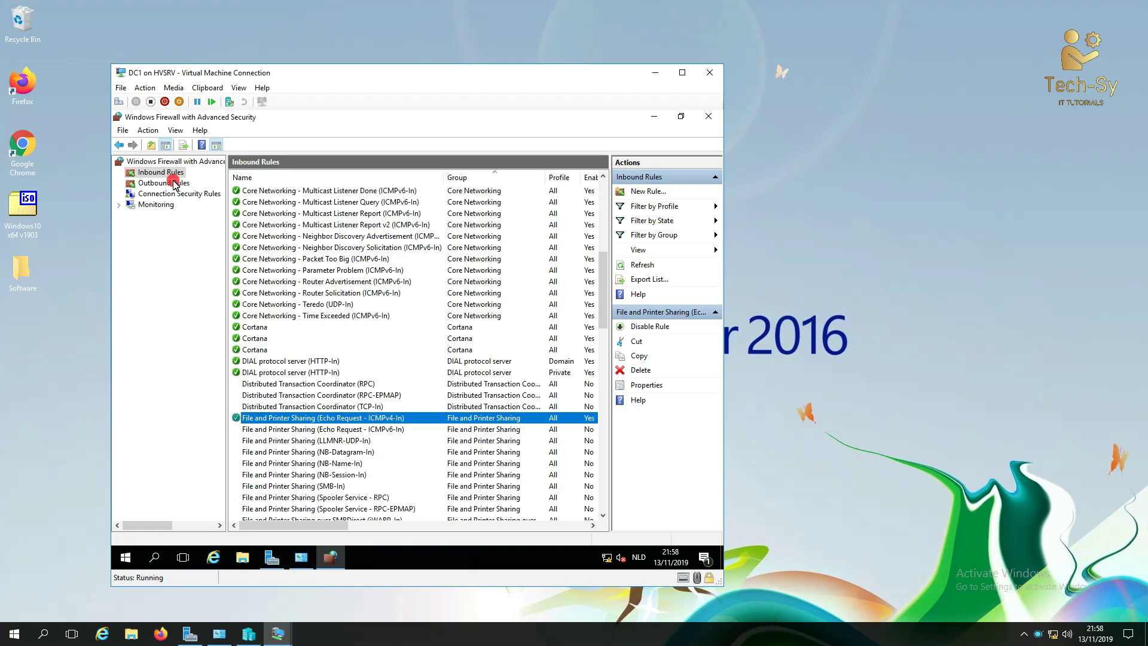
{"action": "scroll", "coordinate": [328, 397], "scroll_direction": "down", "scroll_amount": 4}
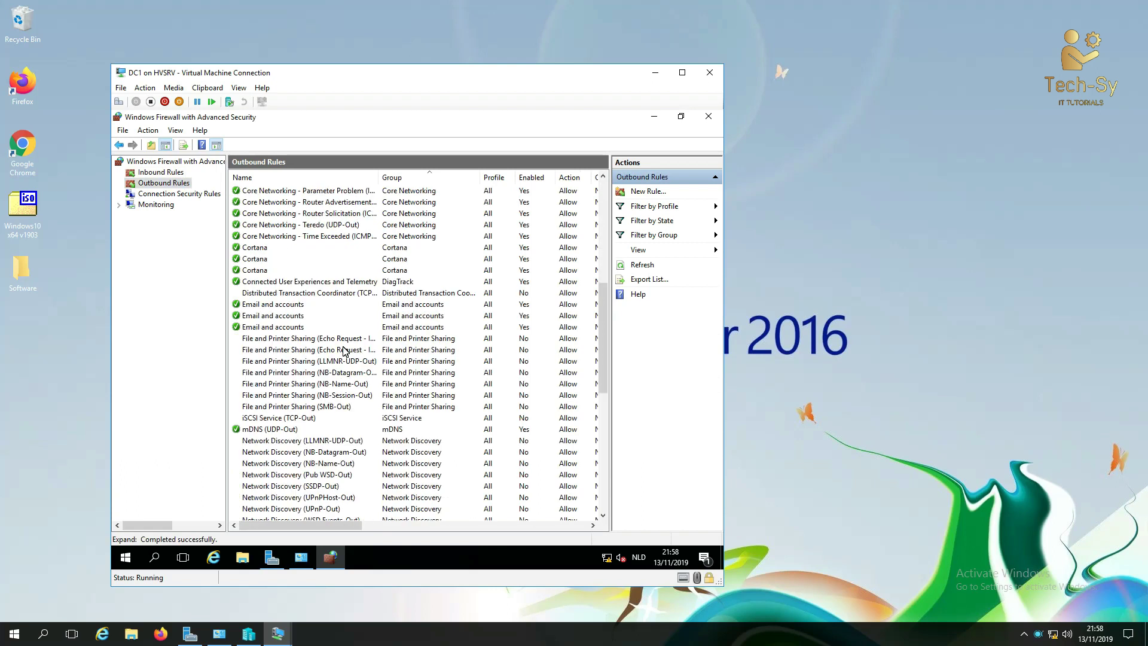
{"action": "left_click_drag", "start_coordinate": [387, 183], "coordinate": [502, 182]}
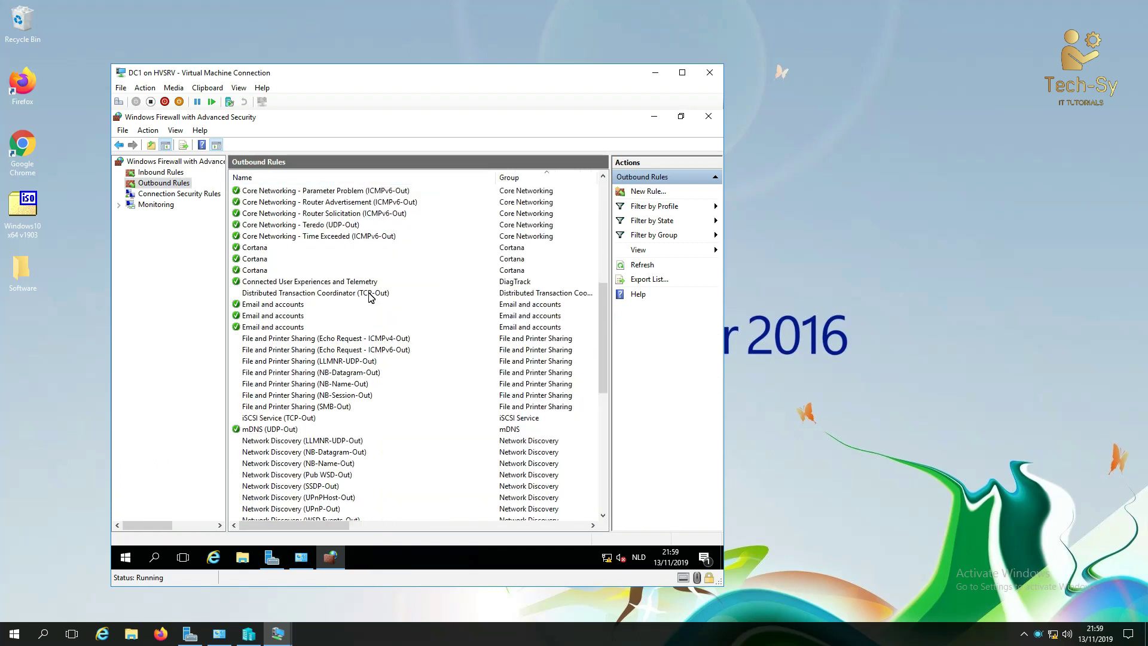
{"action": "right_click", "coordinate": [364, 338]}
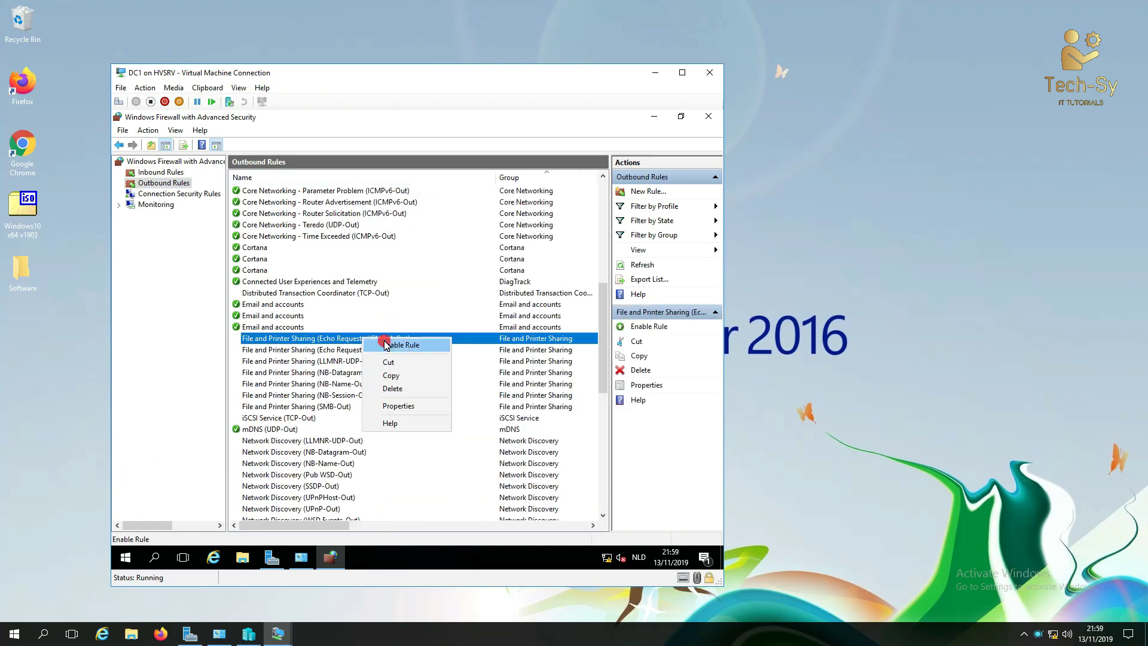
{"action": "left_click", "coordinate": [381, 344]}
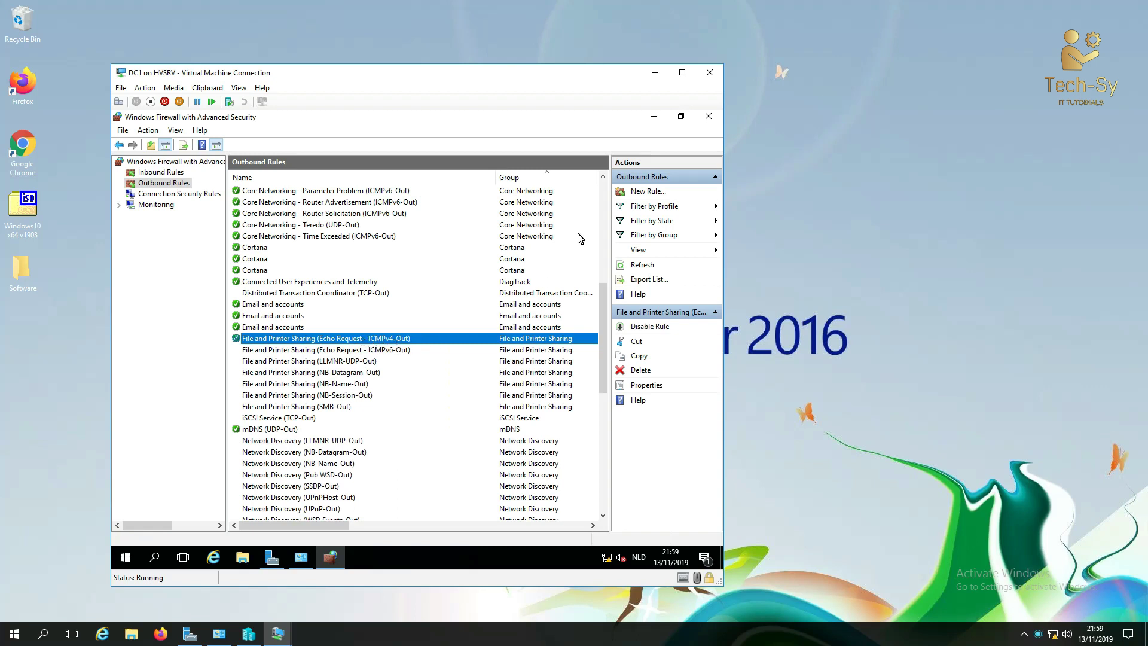
{"action": "left_click", "coordinate": [711, 117]}
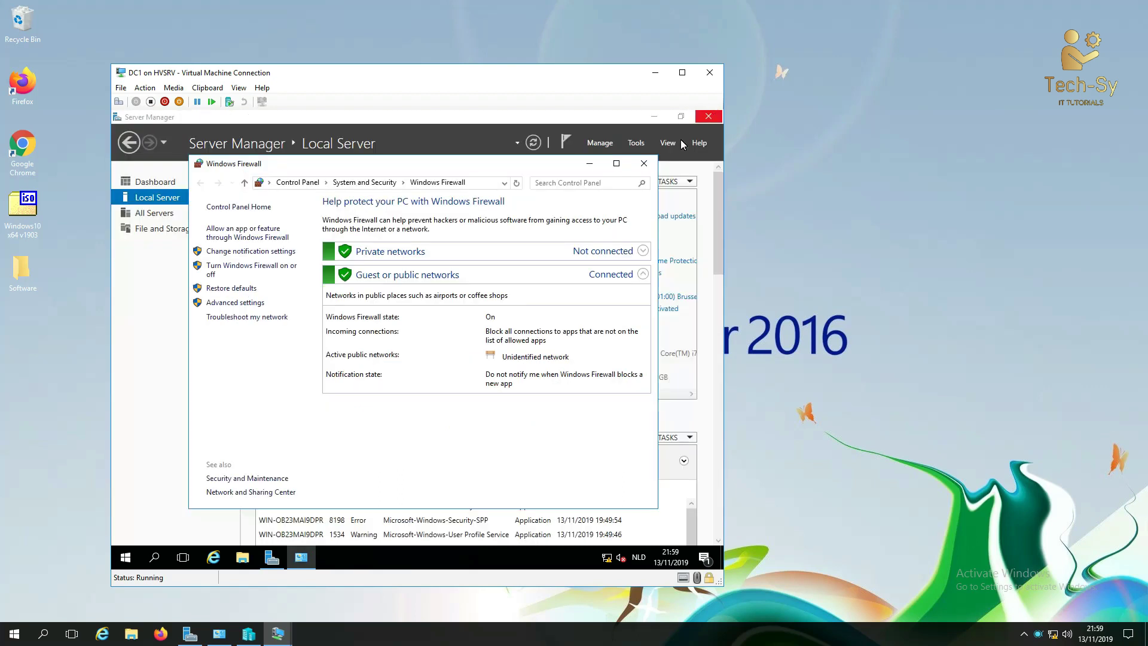
Step: Allow Remote Desktop connections to DC1, accepting the firewall exception notice
{"action": "left_click", "coordinate": [644, 163]}
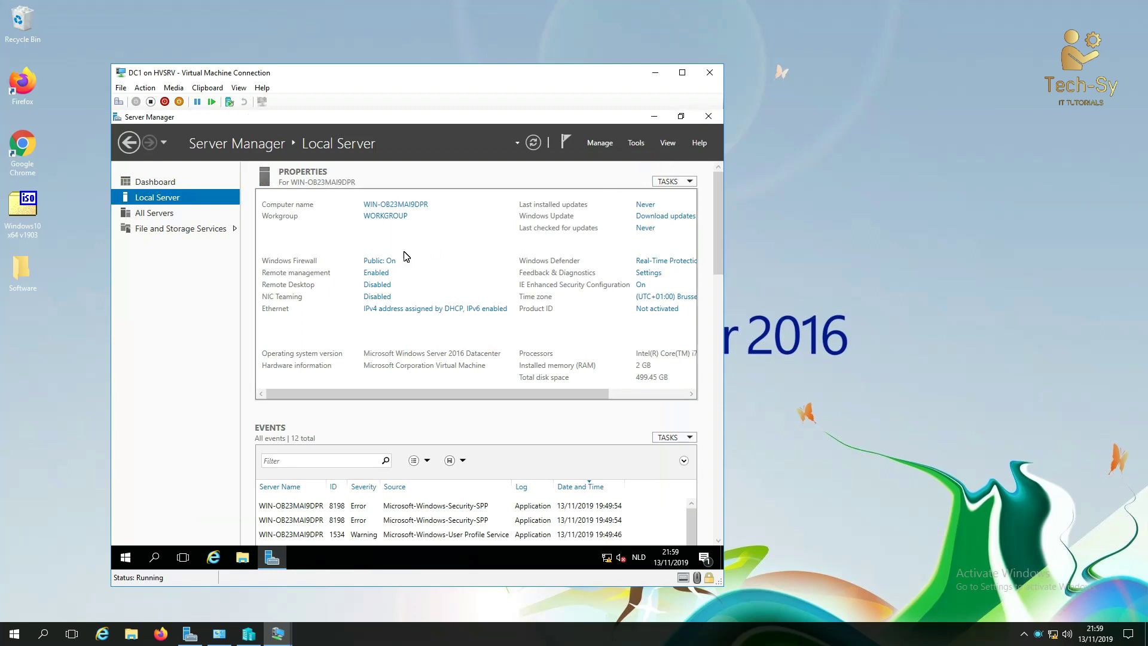
{"action": "left_click", "coordinate": [377, 286]}
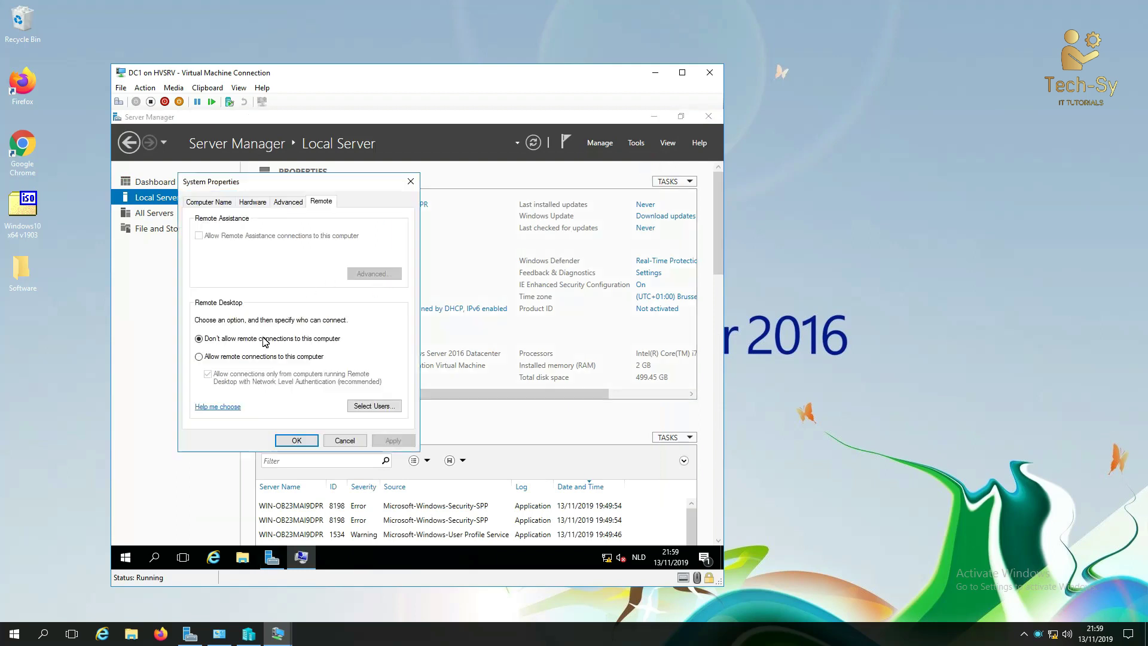
{"action": "left_click", "coordinate": [246, 357]}
{"action": "left_click", "coordinate": [301, 314]}
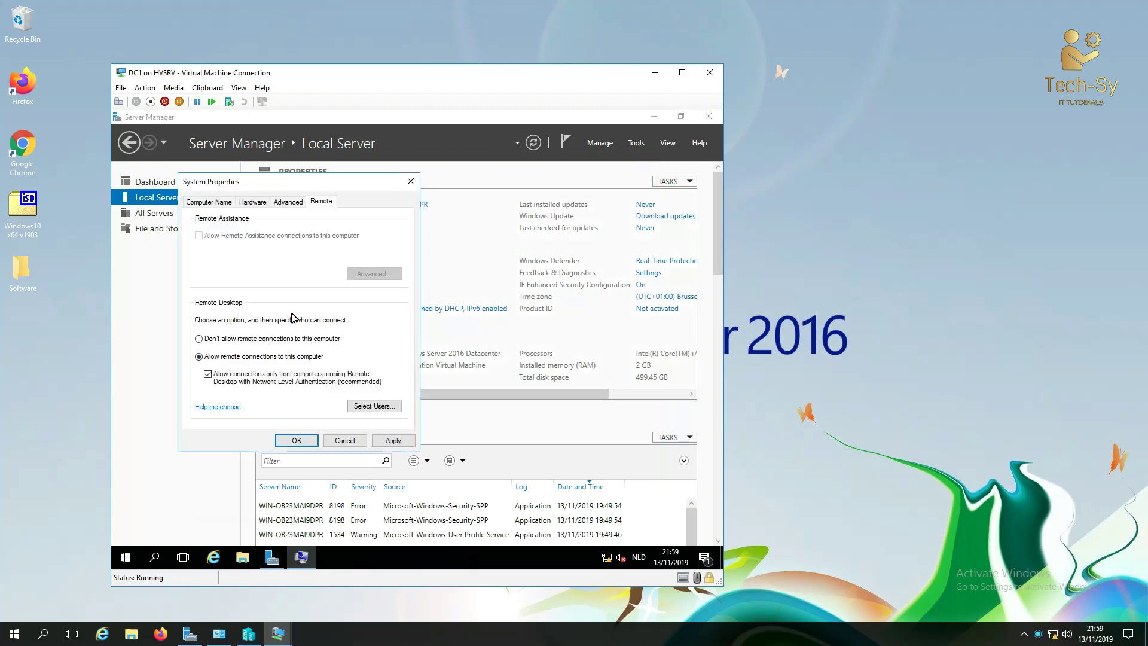
{"action": "left_click", "coordinate": [391, 443]}
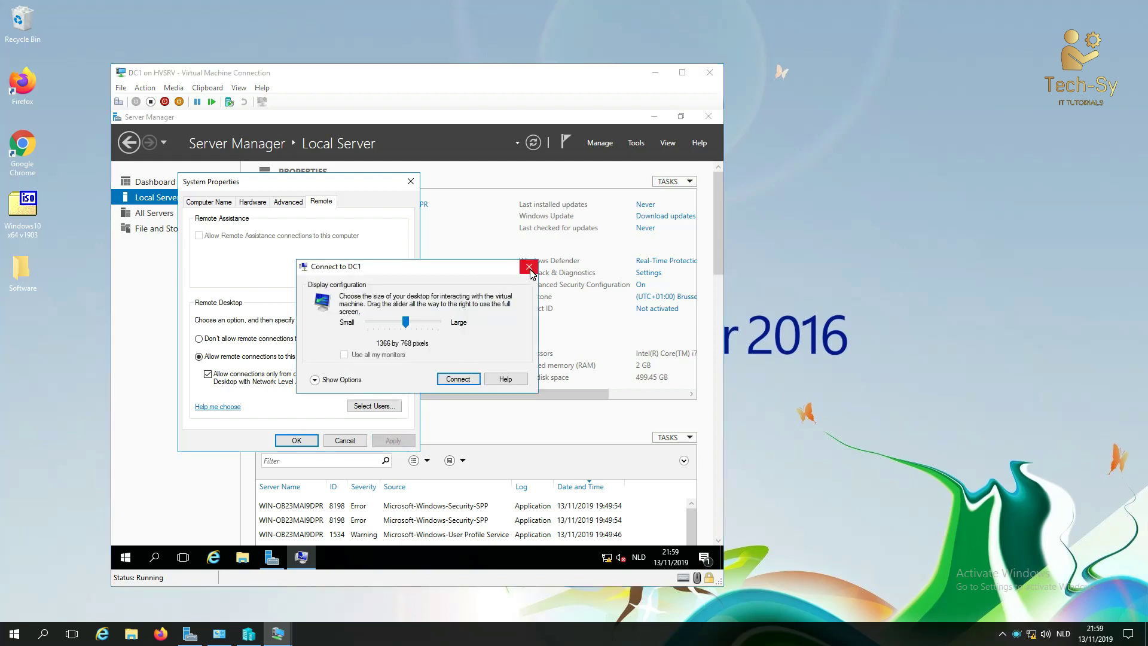
{"action": "left_click", "coordinate": [529, 267]}
{"action": "left_click", "coordinate": [296, 440]}
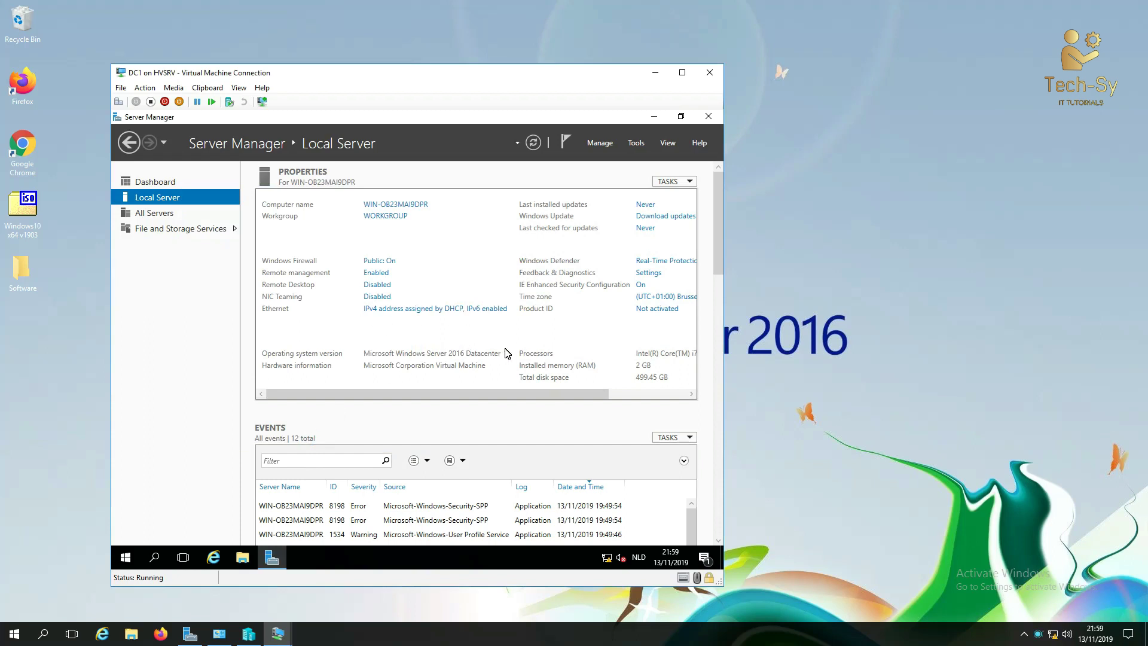
Step: Turn IE Enhanced Security Configuration off for both administrators and users
{"action": "left_click", "coordinate": [641, 285]}
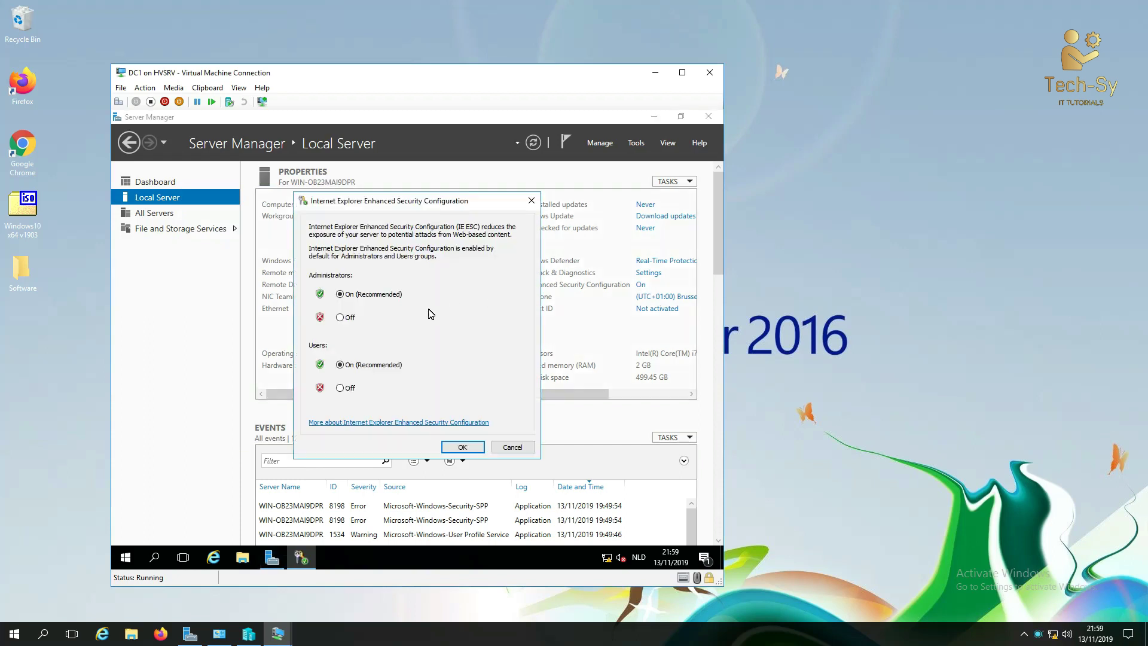
{"action": "left_click", "coordinate": [345, 319]}
{"action": "left_click", "coordinate": [340, 388]}
{"action": "left_click", "coordinate": [461, 447]}
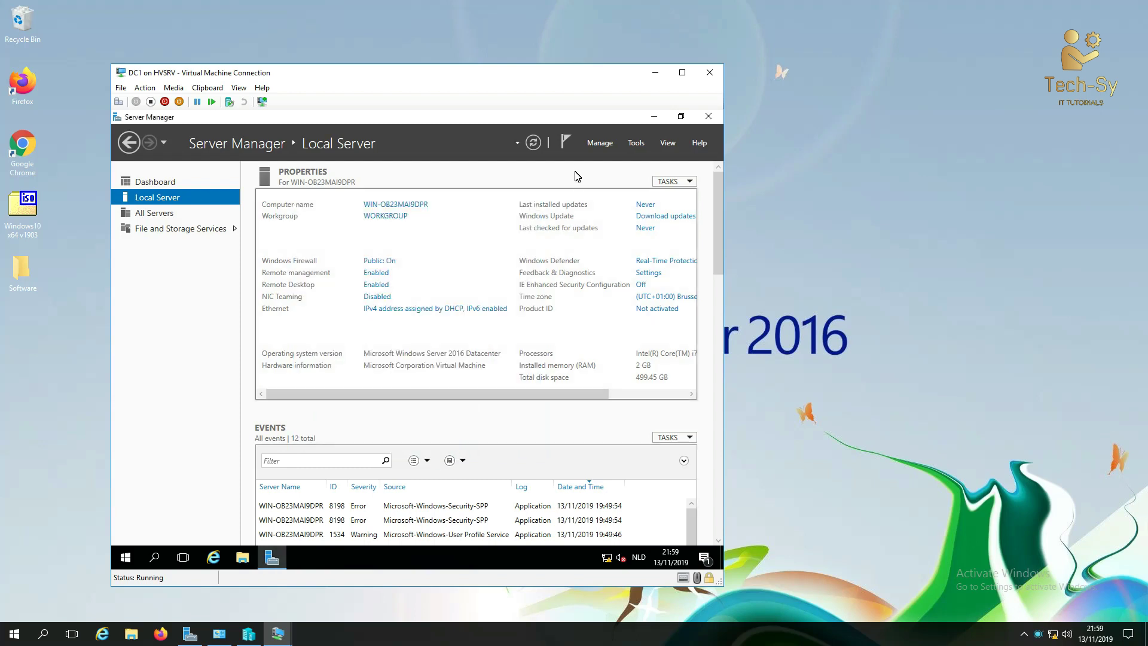
Step: Open the Ethernet adapter's IPv4 properties and switch to a manually assigned address
{"action": "left_click", "coordinate": [534, 143]}
{"action": "left_click_drag", "start_coordinate": [500, 397], "coordinate": [463, 377]}
{"action": "left_click", "coordinate": [423, 311]}
{"action": "right_click", "coordinate": [252, 233]}
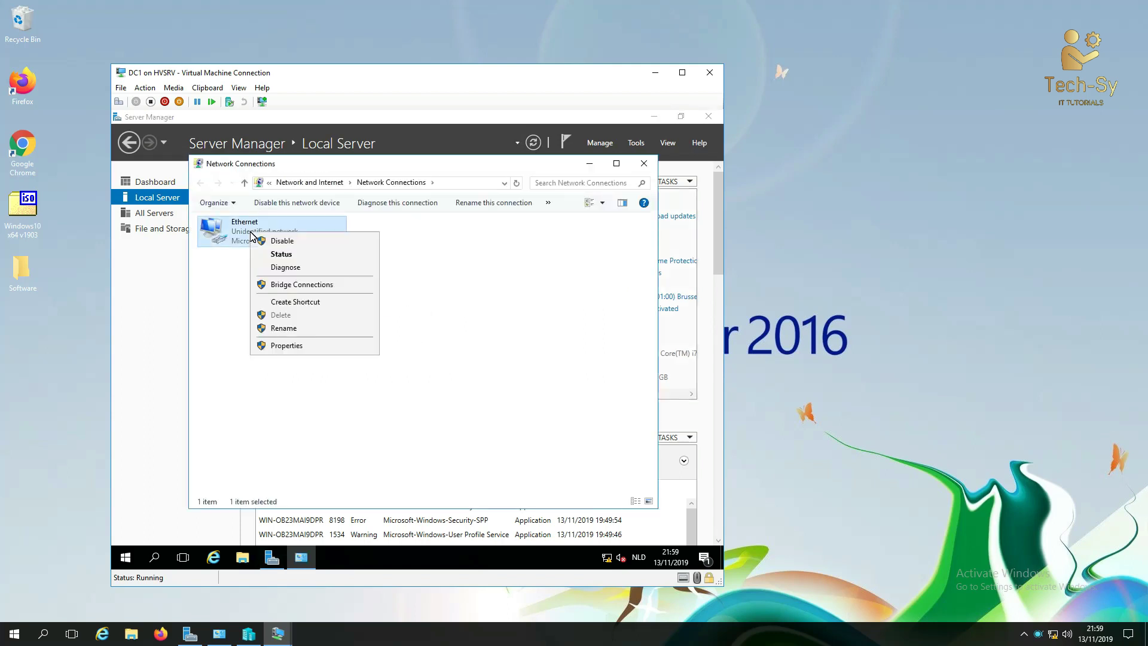
{"action": "left_click", "coordinate": [285, 345]}
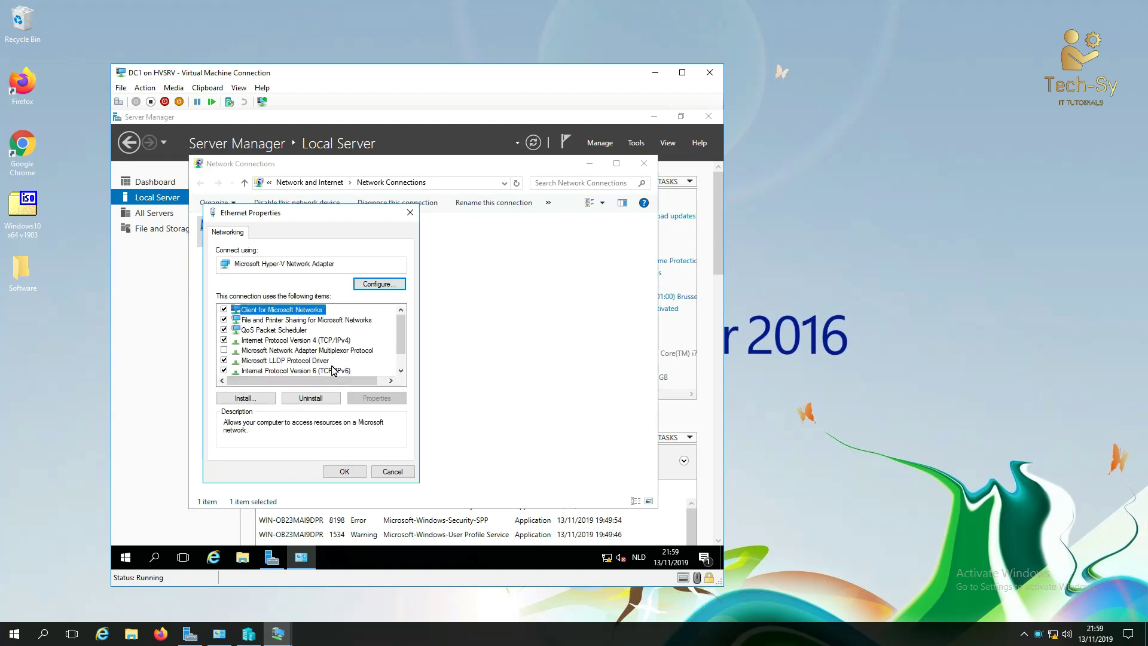
{"action": "double_click", "coordinate": [333, 341]}
{"action": "left_click", "coordinate": [323, 345]}
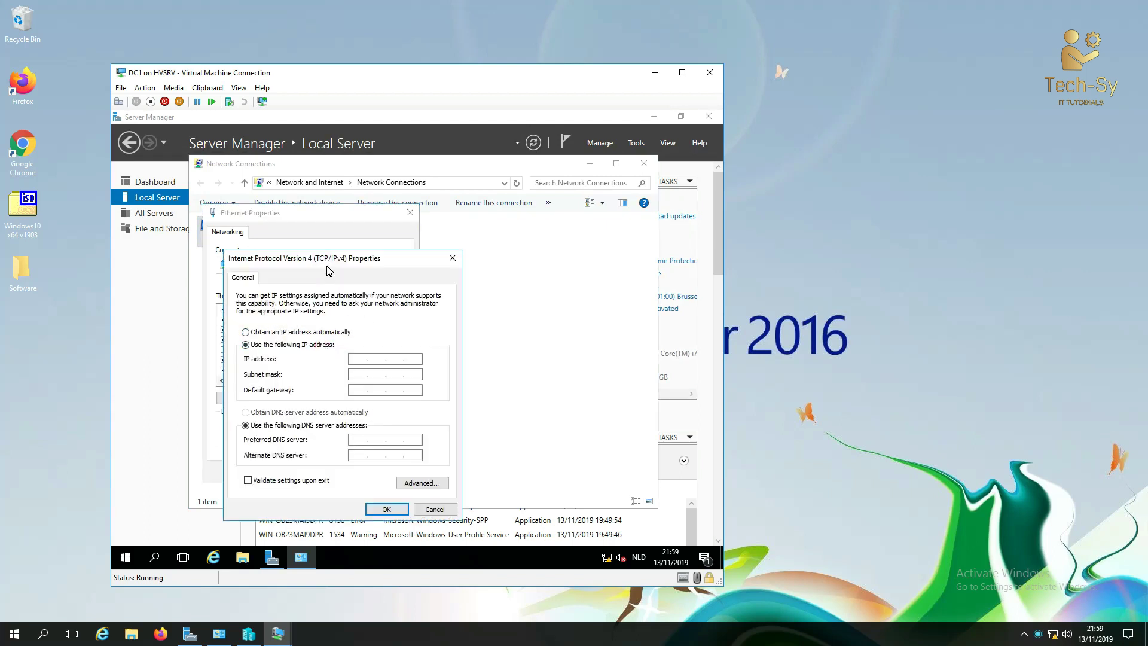
{"action": "left_click_drag", "start_coordinate": [331, 258], "coordinate": [351, 212]}
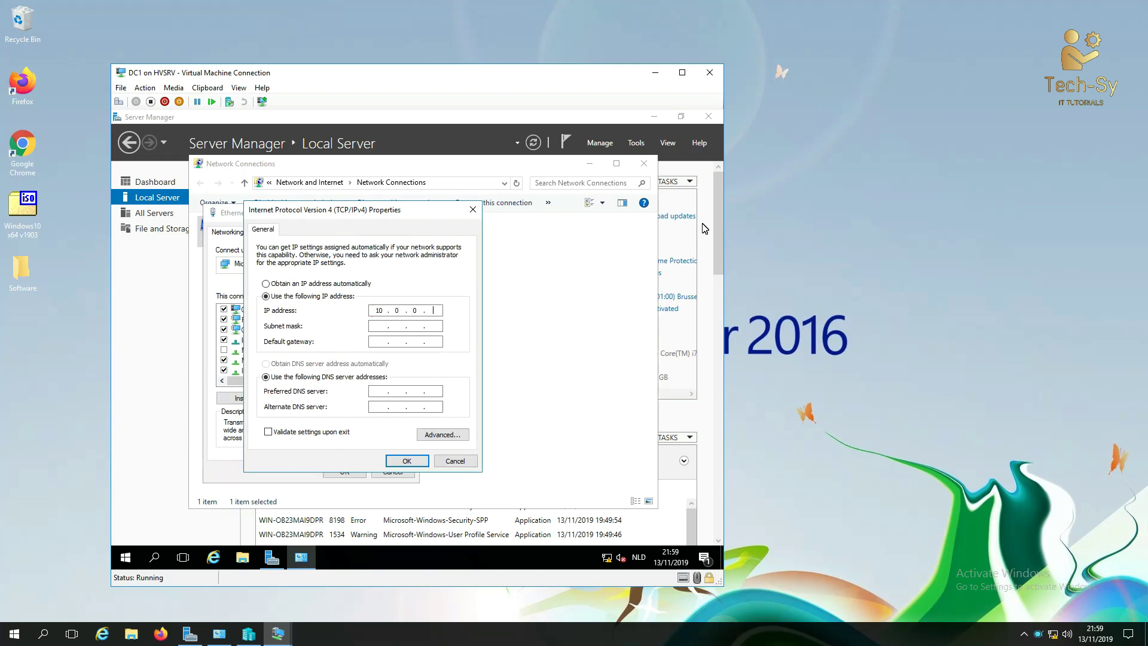
Step: Enter IP 10.0.0.1, mask 255.255.255.0, gateway 10.0.0.254, DNS 127.0.0.1 and confirm
{"action": "key", "text": "Tab"}
{"action": "type", "text": "255 . 255 . 255"}
{"action": "key", "text": "Tab"}
{"action": "key", "text": "Tab"}
{"action": "left_click", "coordinate": [989, 275]}
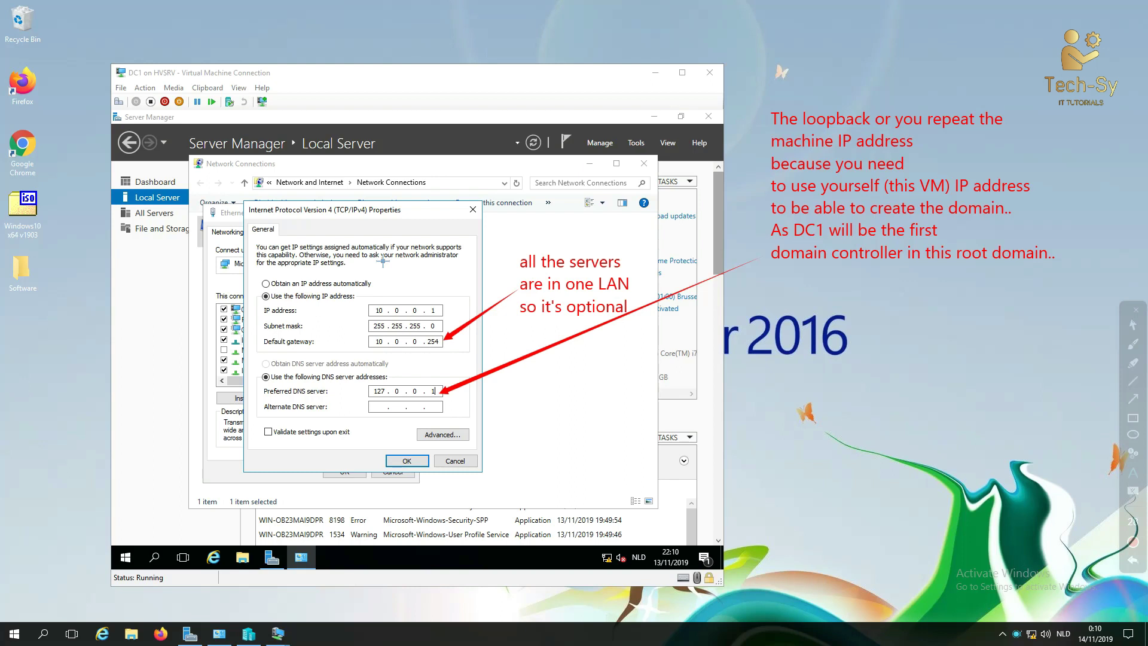
{"action": "left_click", "coordinate": [405, 462]}
{"action": "left_click", "coordinate": [344, 471]}
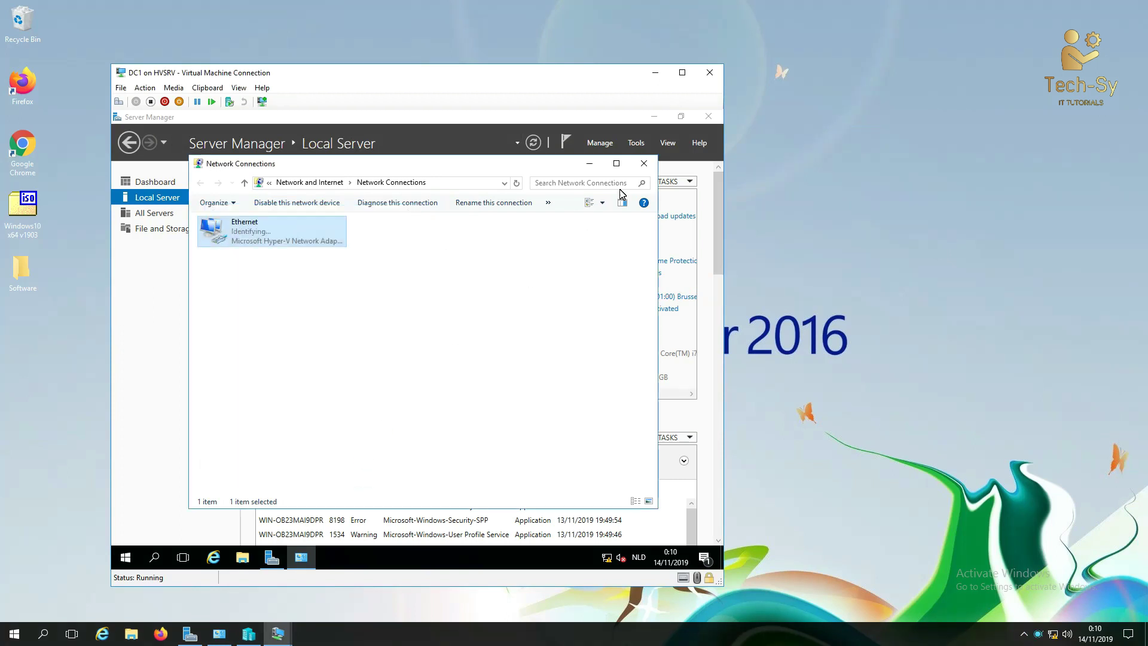
Step: Close Network Connections and refresh Local Server until Ethernet shows 10.0.0.1
{"action": "left_click", "coordinate": [644, 164]}
{"action": "left_click", "coordinate": [534, 143]}
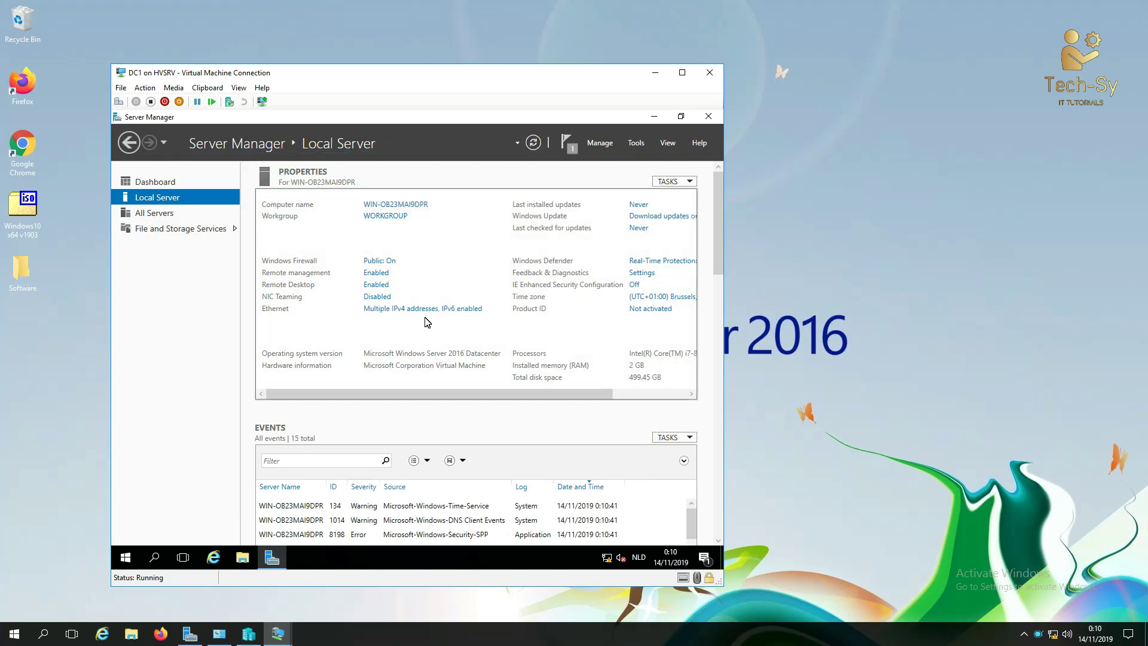
{"action": "left_click", "coordinate": [534, 144]}
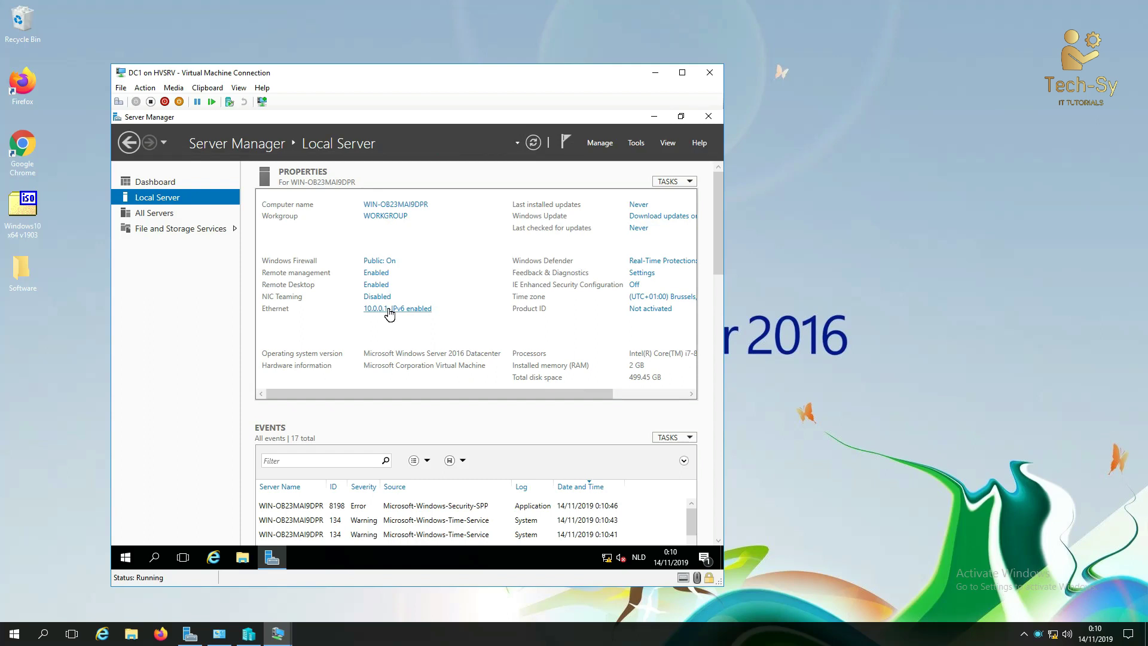
{"action": "left_click", "coordinate": [417, 206]}
Step: Rename the computer to DC1 and restart the server now to apply it
{"action": "left_click", "coordinate": [339, 286]}
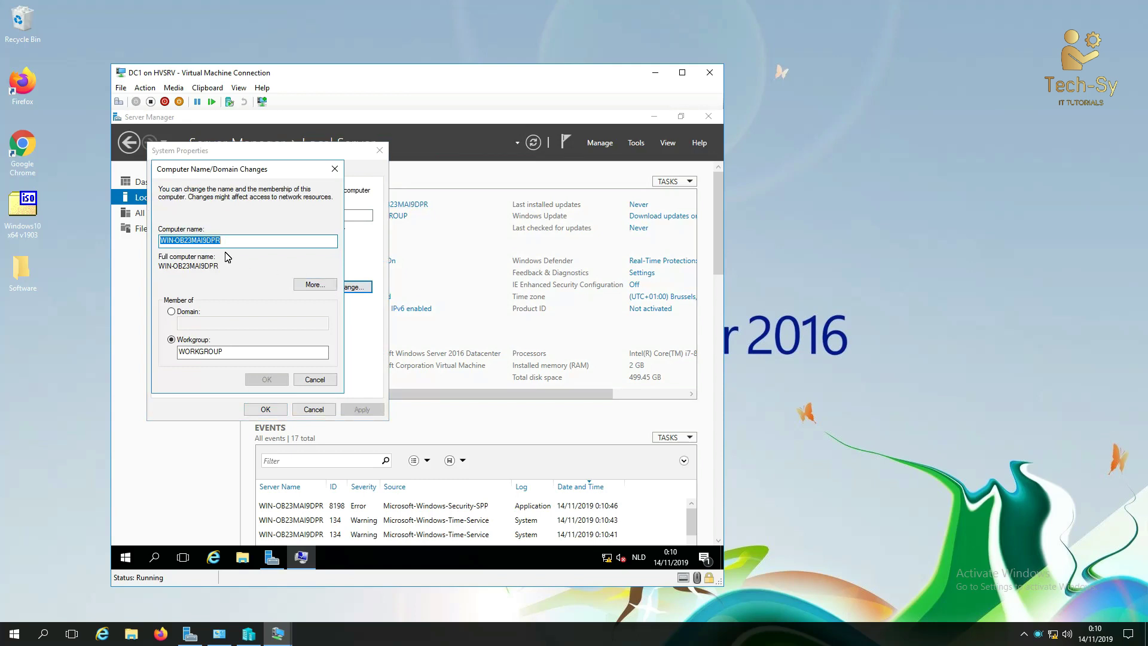
{"action": "type", "text": "DC1"}
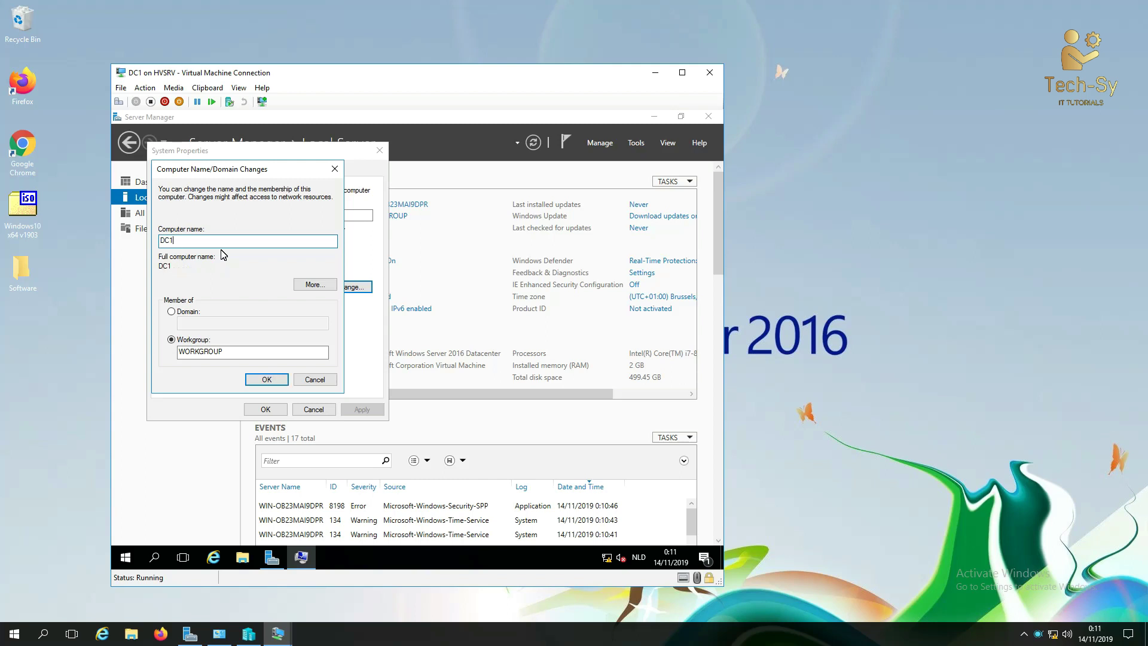
{"action": "left_click", "coordinate": [266, 381]}
{"action": "left_click", "coordinate": [480, 354]}
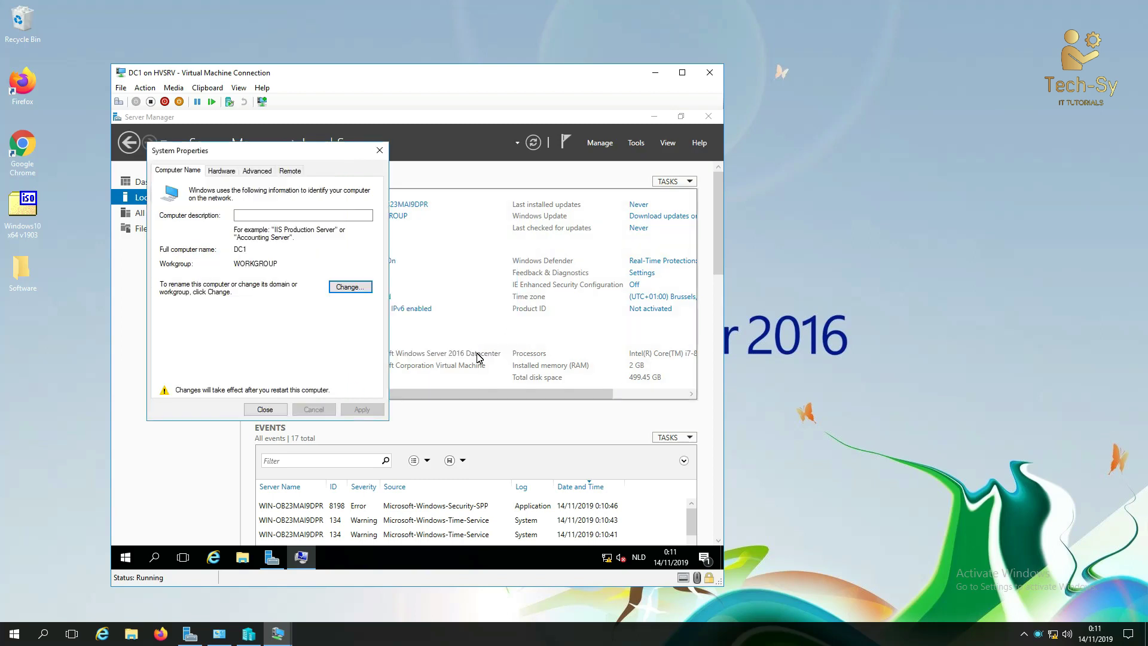
{"action": "left_click", "coordinate": [265, 409]}
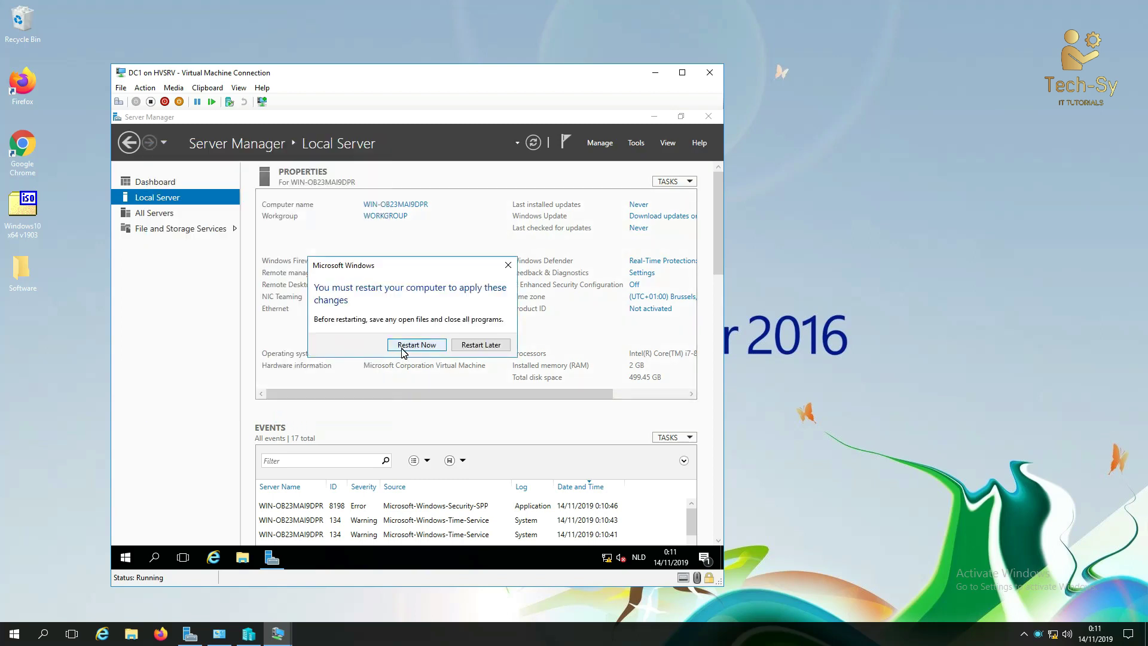
{"action": "left_click", "coordinate": [401, 348]}
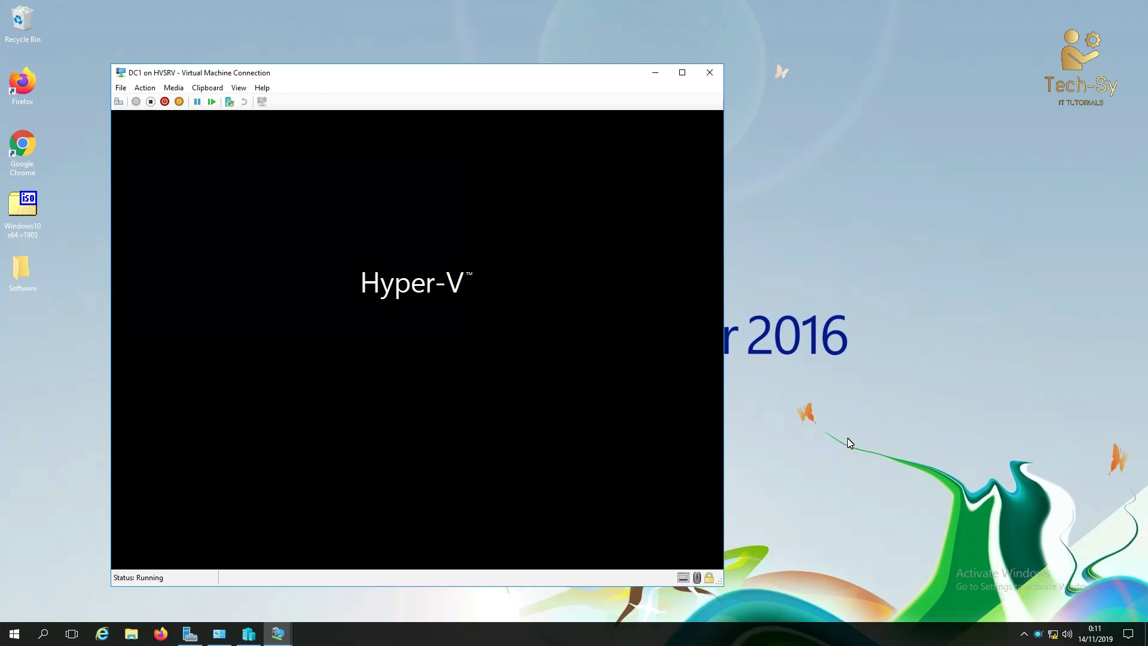
Step: Let DC1 reboot to its lock screen, then minimize its VM Connection window
{"action": "left_click", "coordinate": [850, 443]}
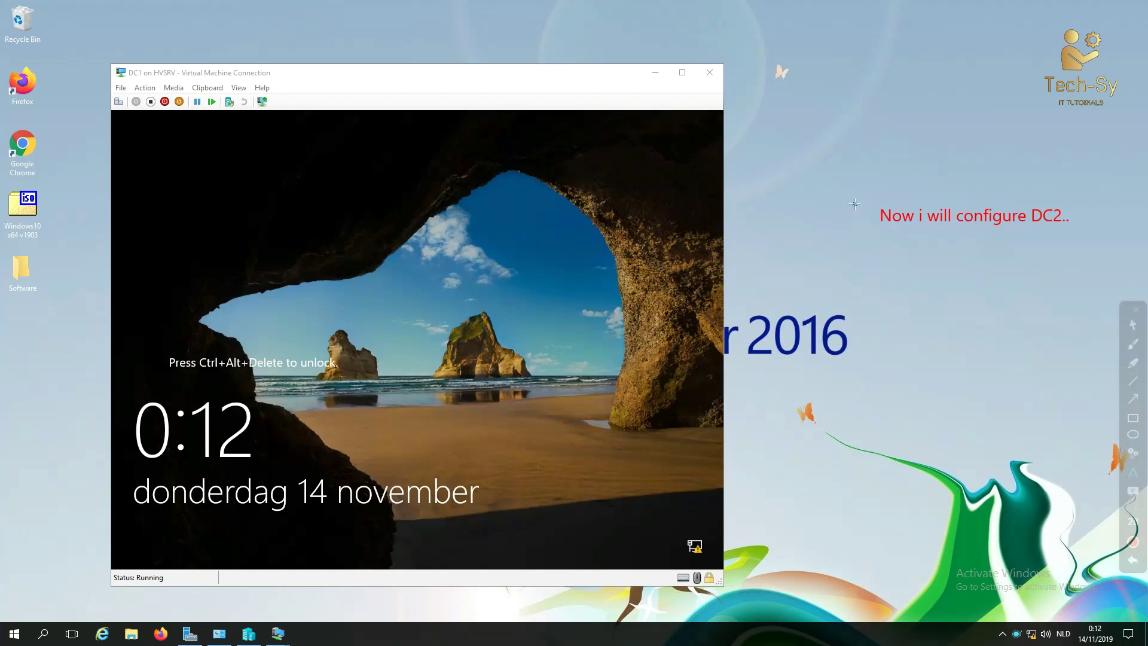
{"action": "key", "text": "Escape"}
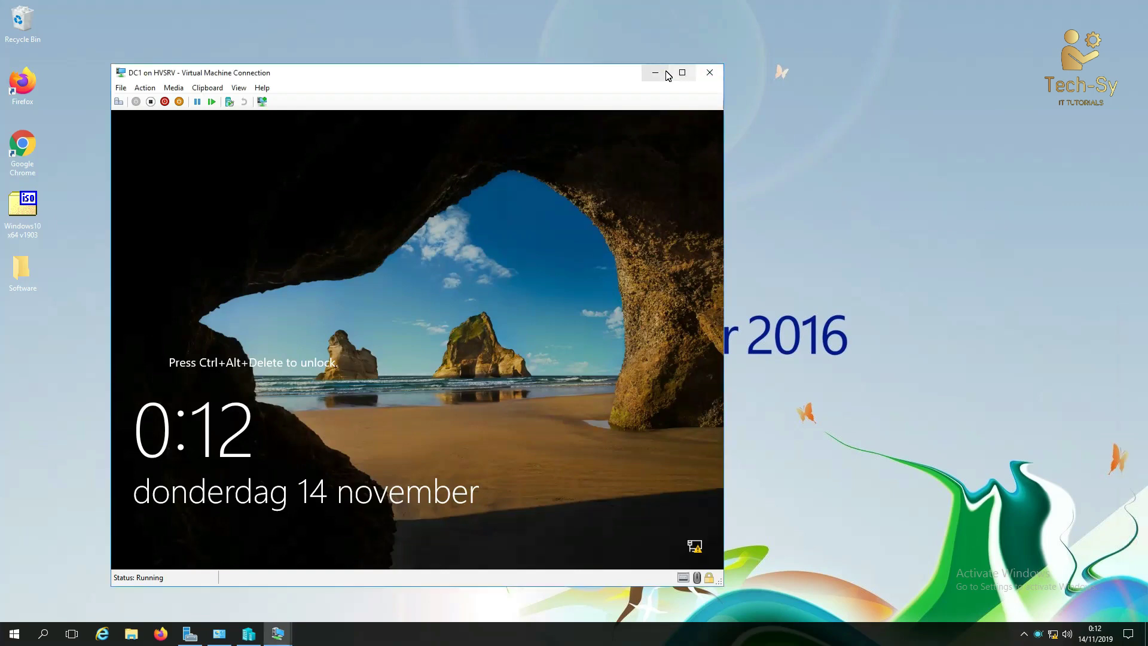
{"action": "left_click", "coordinate": [659, 72]}
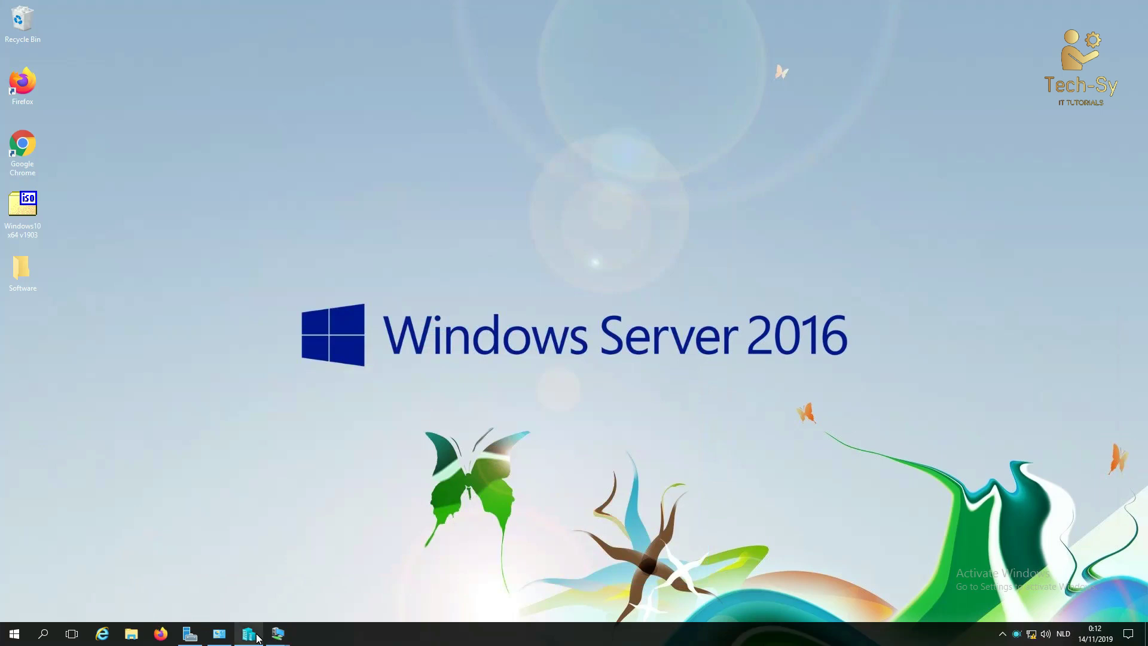
{"action": "mouse_move", "coordinate": [292, 643]}
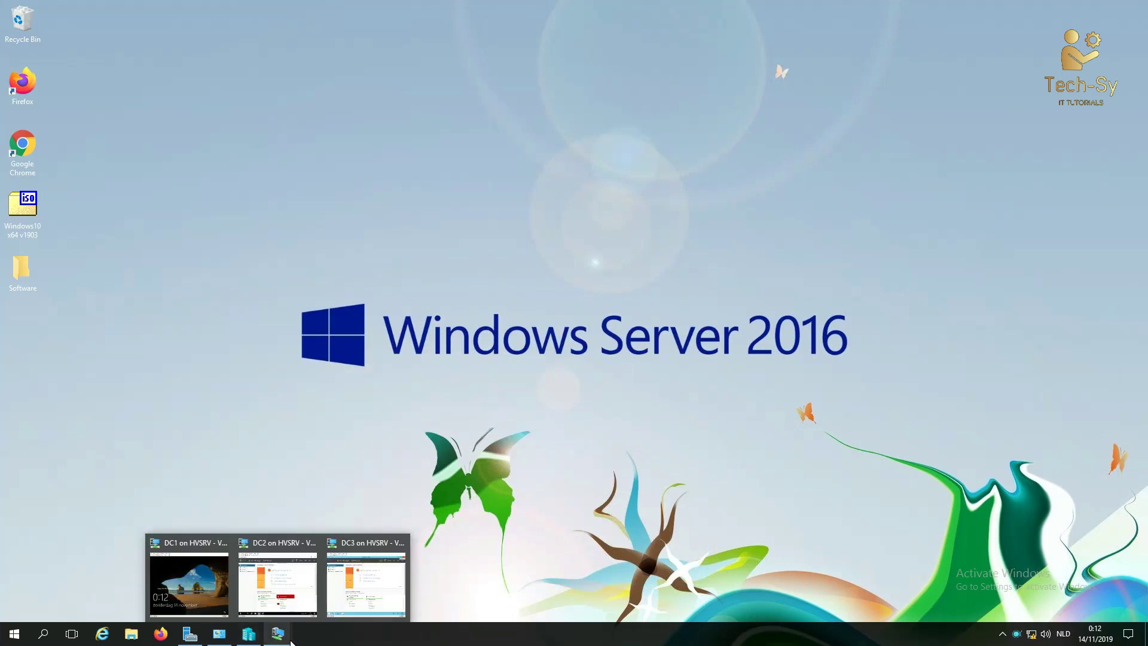
Step: Switch to the DC2 VM, centre its window, and open its Local Server Windows Firewall settings
{"action": "left_click", "coordinate": [267, 553]}
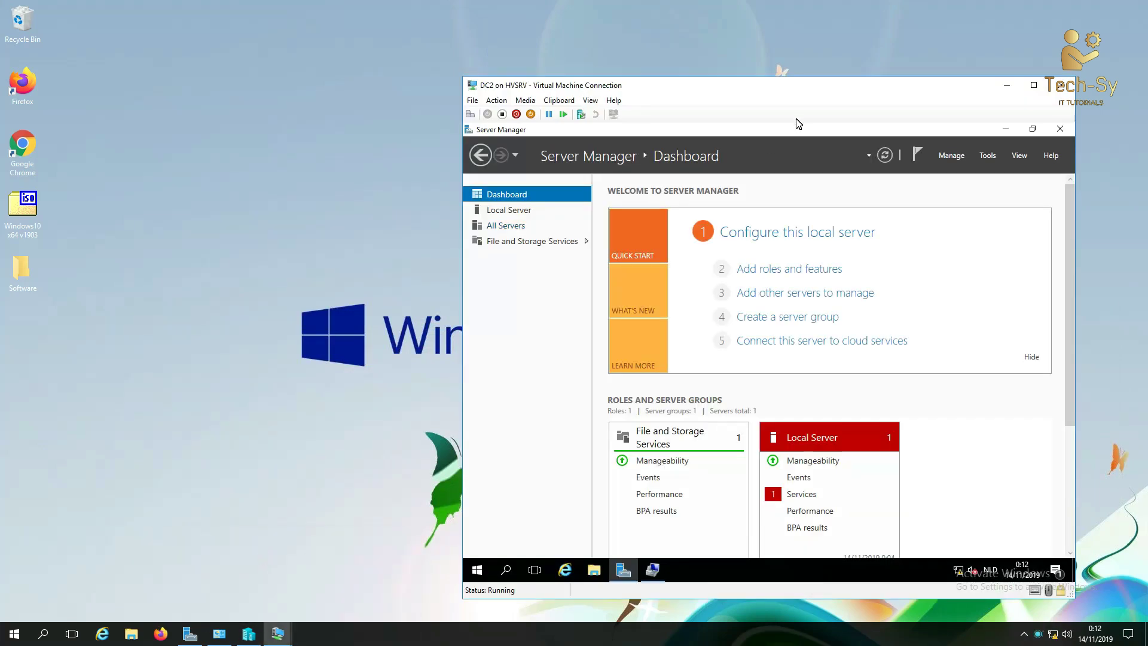
{"action": "left_click_drag", "start_coordinate": [770, 89], "coordinate": [546, 97]}
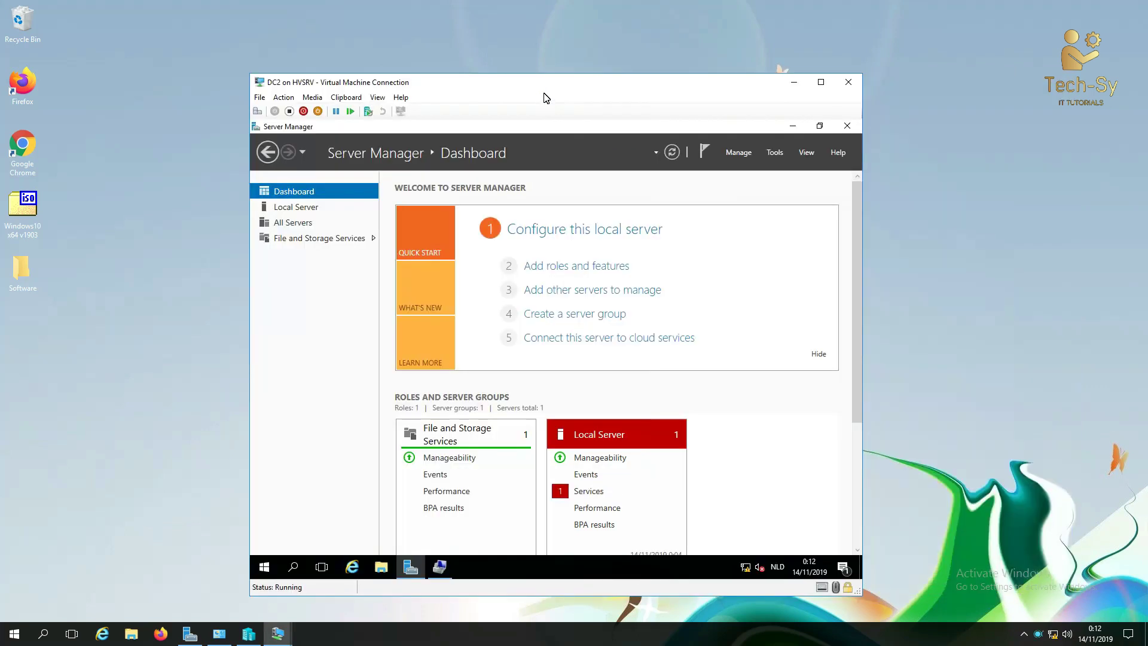
{"action": "left_click", "coordinate": [301, 211]}
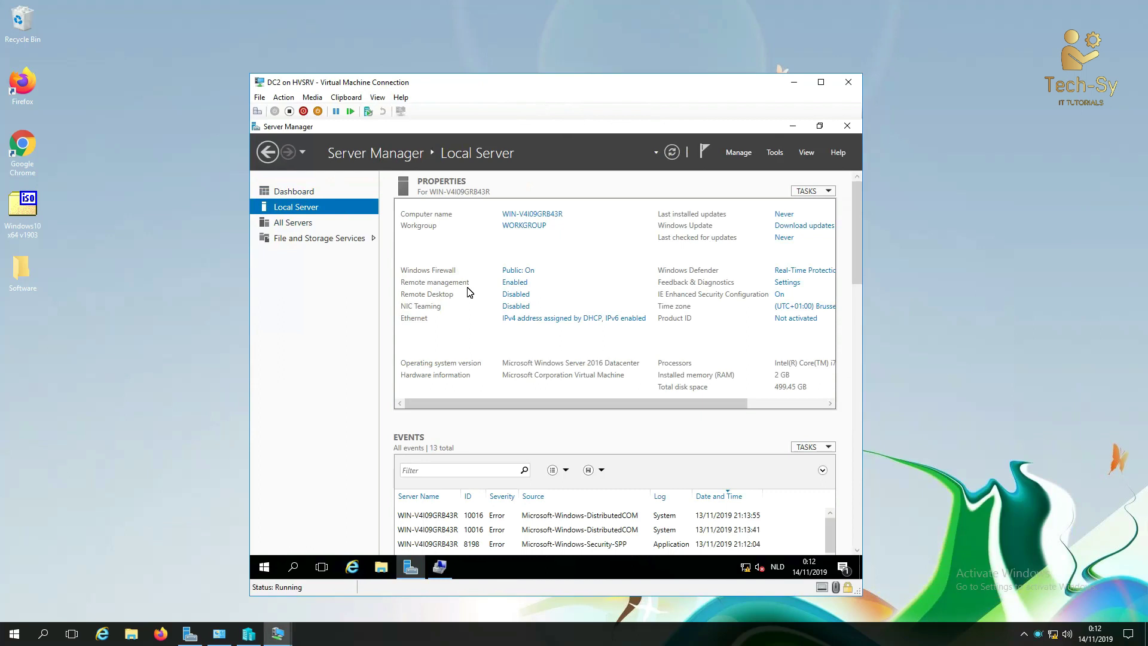
{"action": "left_click", "coordinate": [524, 270]}
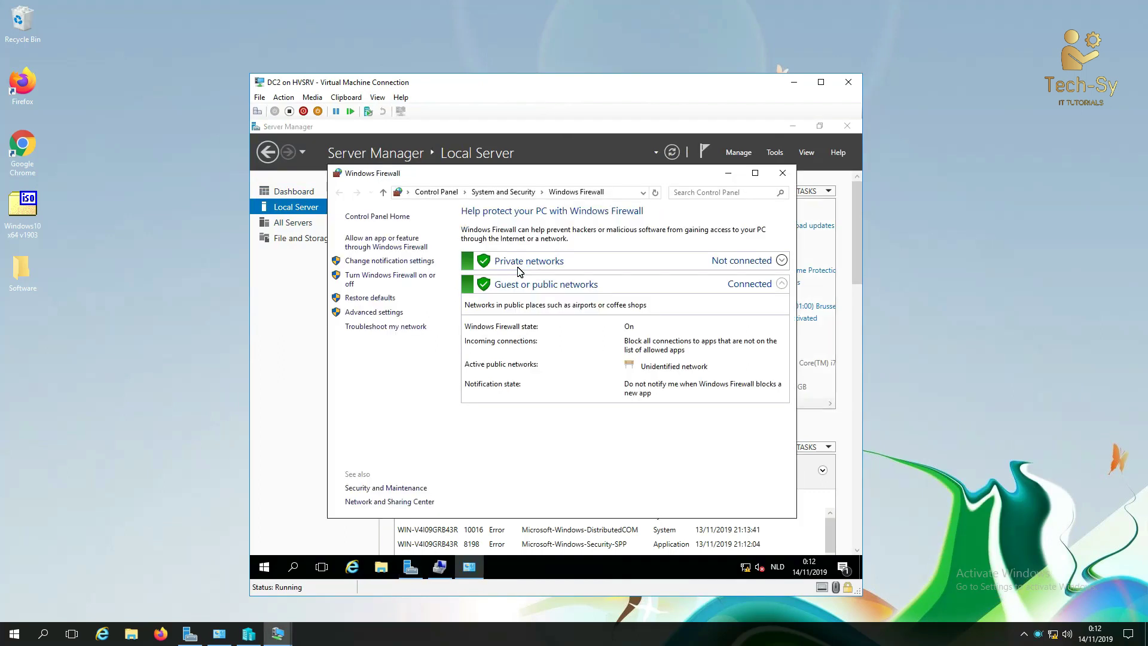
Step: On DC2, open advanced firewall settings and enable the inbound ICMPv4 Echo Request rule
{"action": "double_click", "coordinate": [457, 172]}
{"action": "left_click", "coordinate": [305, 263]}
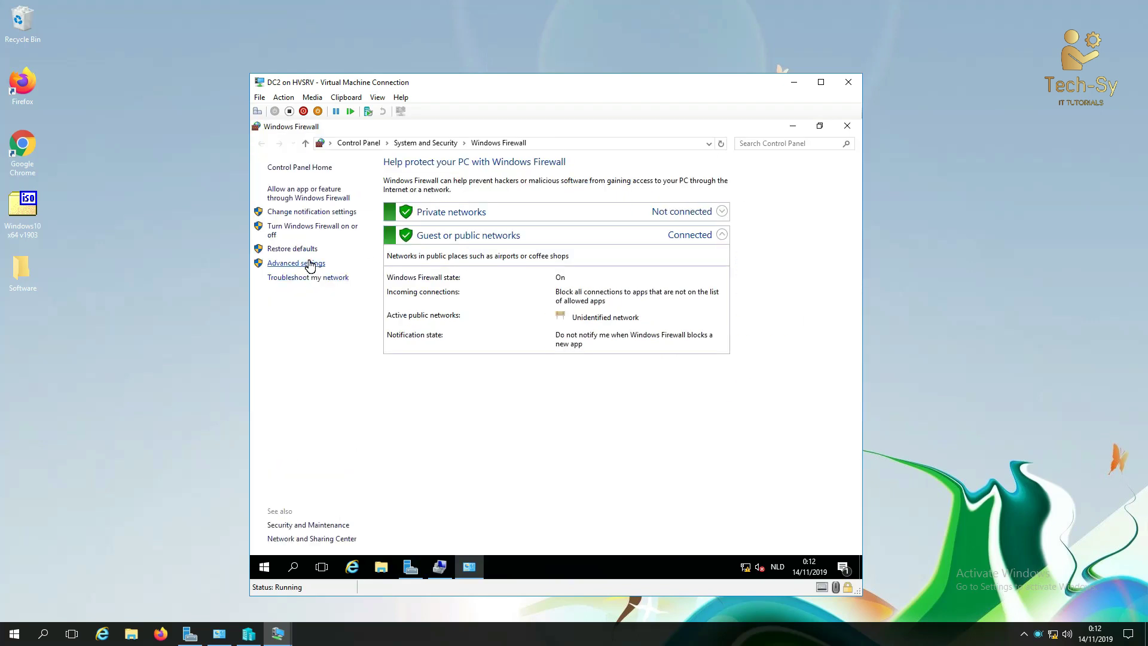
{"action": "left_click", "coordinate": [313, 188]}
{"action": "left_click", "coordinate": [424, 131]}
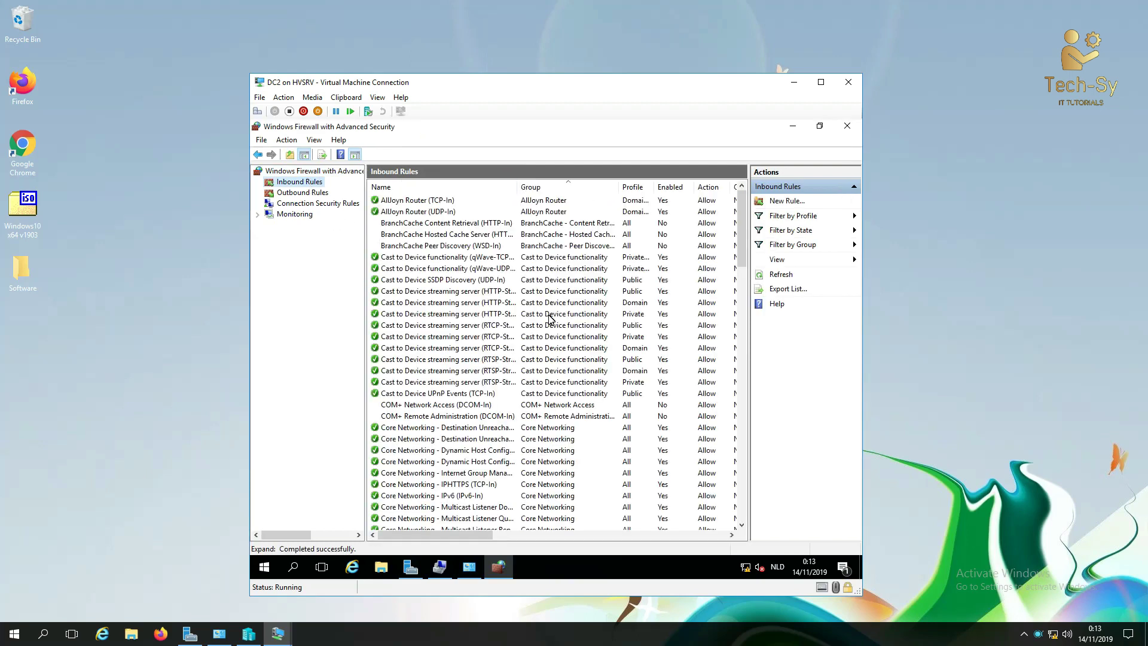
{"action": "left_click_drag", "start_coordinate": [736, 262], "coordinate": [733, 336]}
{"action": "left_click_drag", "start_coordinate": [518, 187], "coordinate": [573, 188]}
{"action": "left_click", "coordinate": [498, 326]}
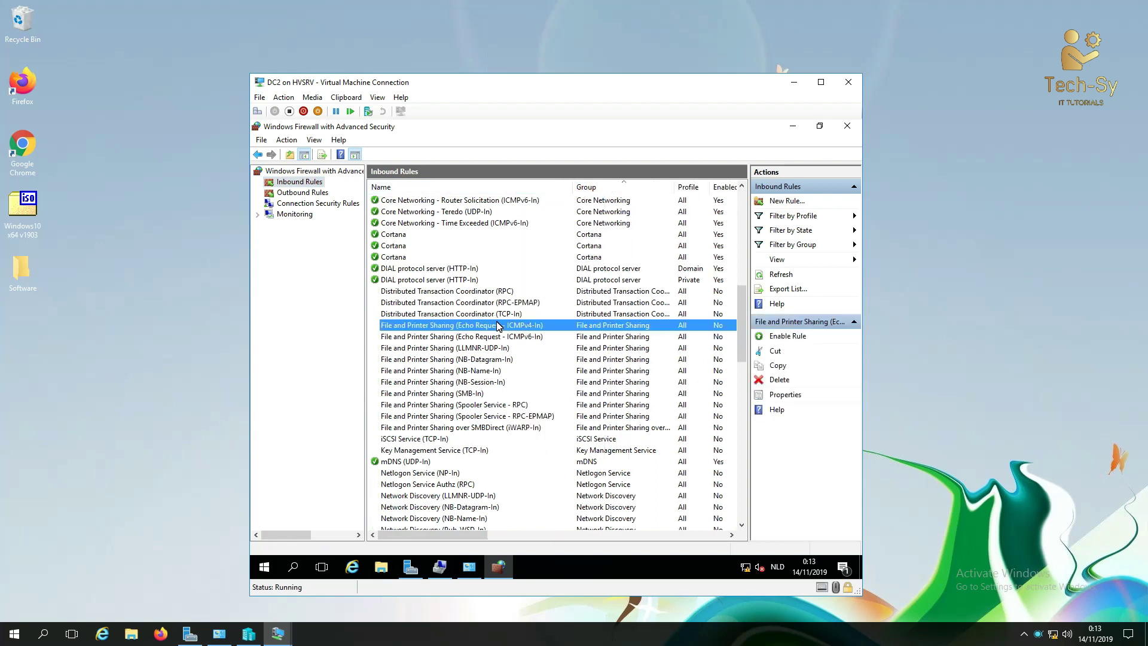
{"action": "right_click", "coordinate": [499, 326]}
{"action": "left_click", "coordinate": [517, 330]}
Step: Enable the outbound ICMPv4 Echo Request rule, then close both firewall windows
{"action": "left_click", "coordinate": [312, 193]}
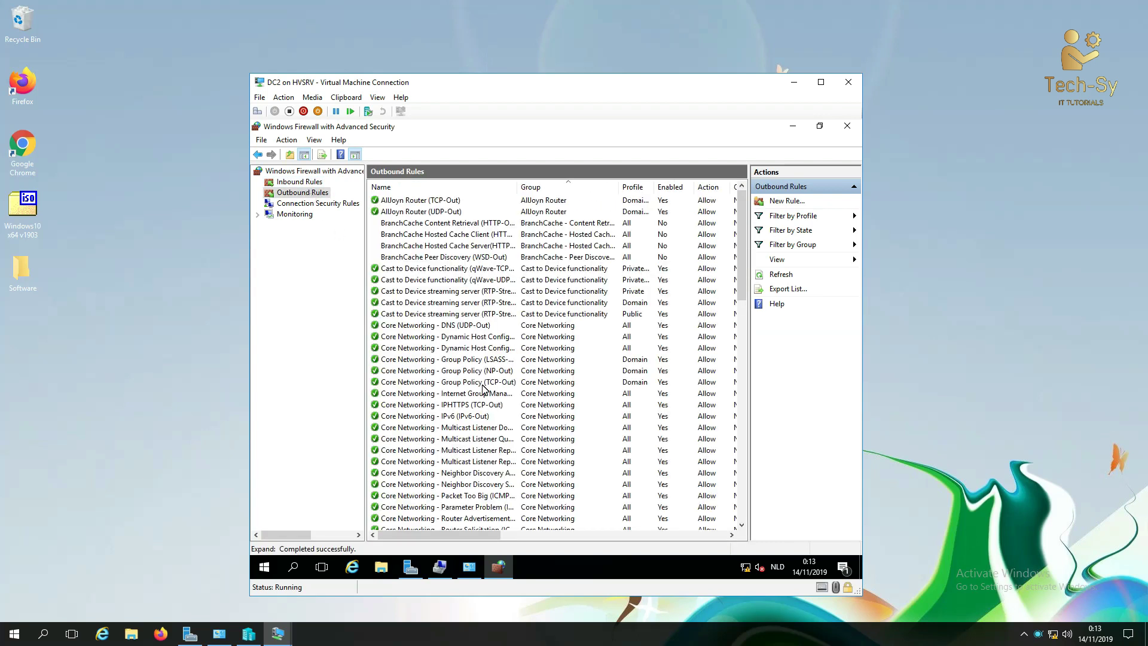
{"action": "scroll", "coordinate": [508, 409], "scroll_direction": "down", "scroll_amount": 4}
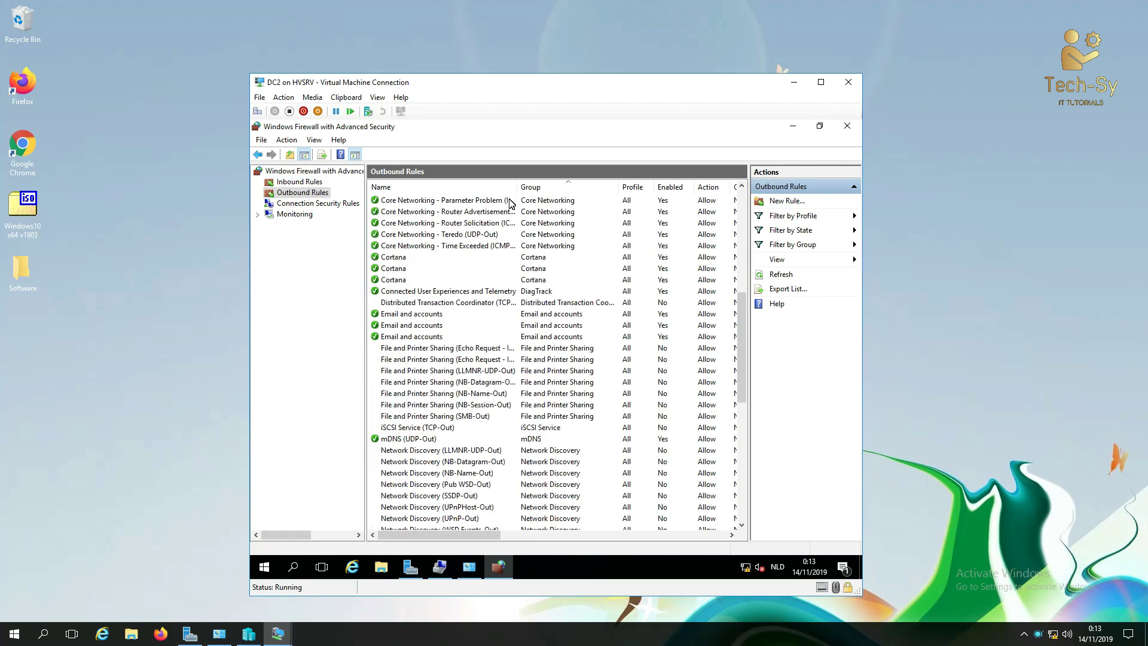
{"action": "left_click_drag", "start_coordinate": [518, 194], "coordinate": [574, 190]}
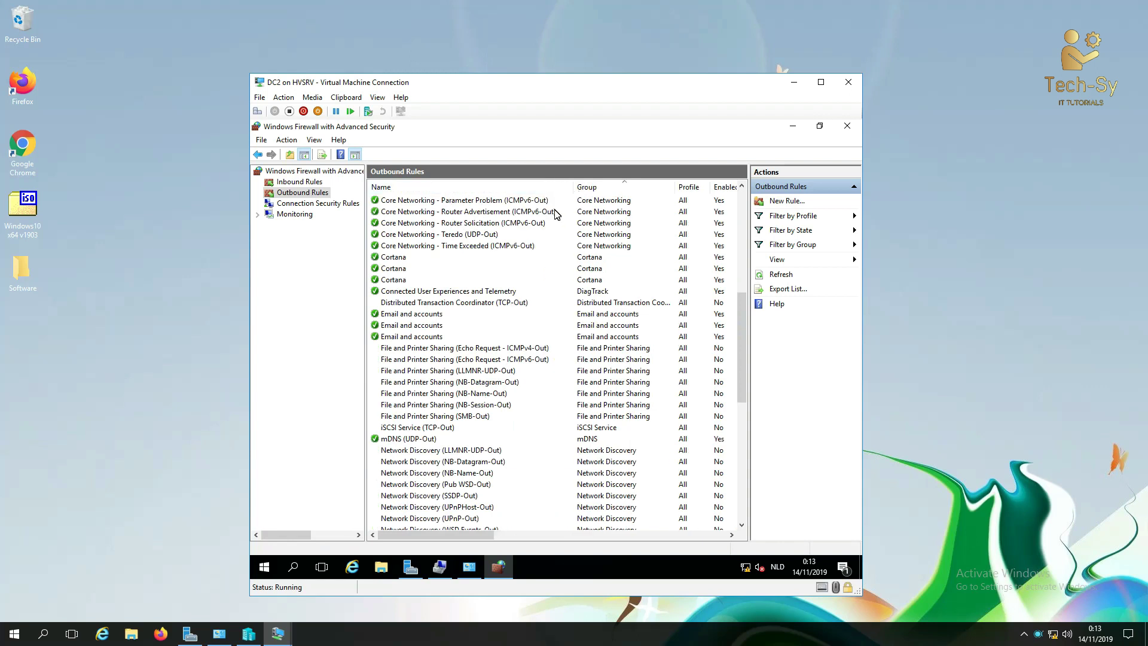
{"action": "left_click", "coordinate": [517, 349]}
{"action": "right_click", "coordinate": [516, 348]}
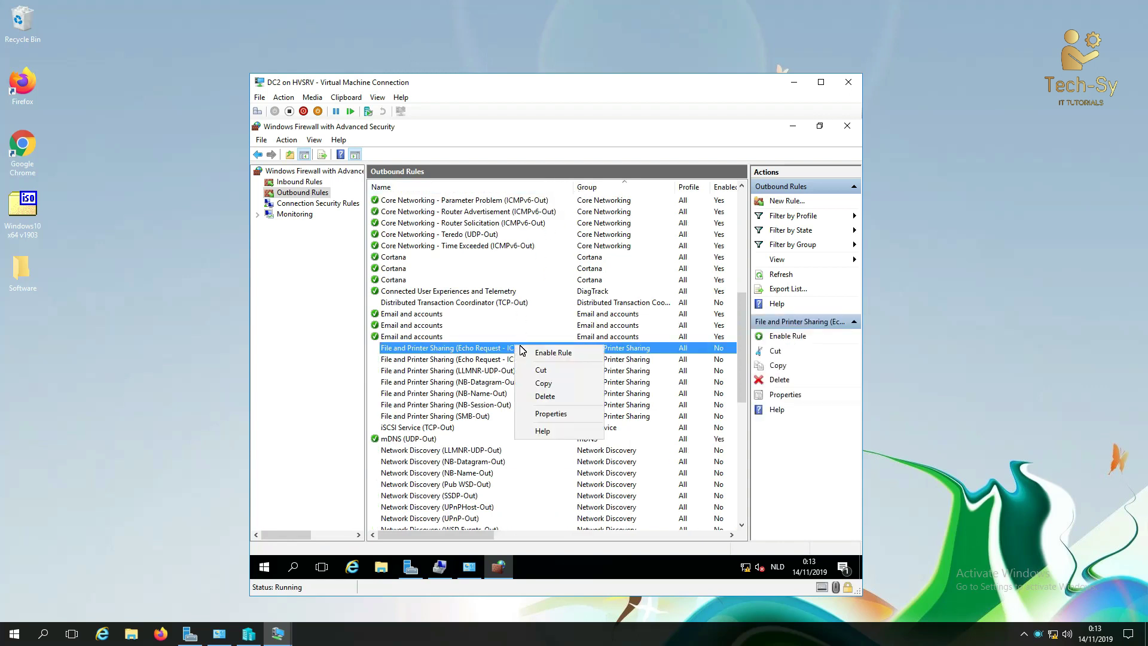
{"action": "left_click", "coordinate": [529, 352]}
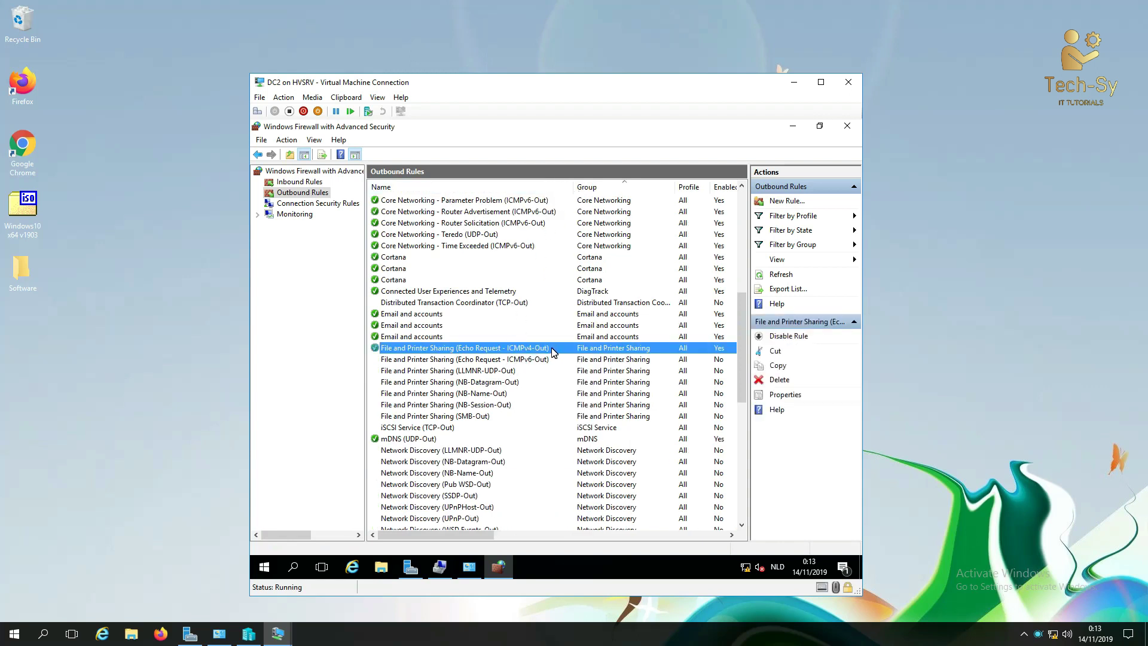
{"action": "left_click", "coordinate": [918, 335]}
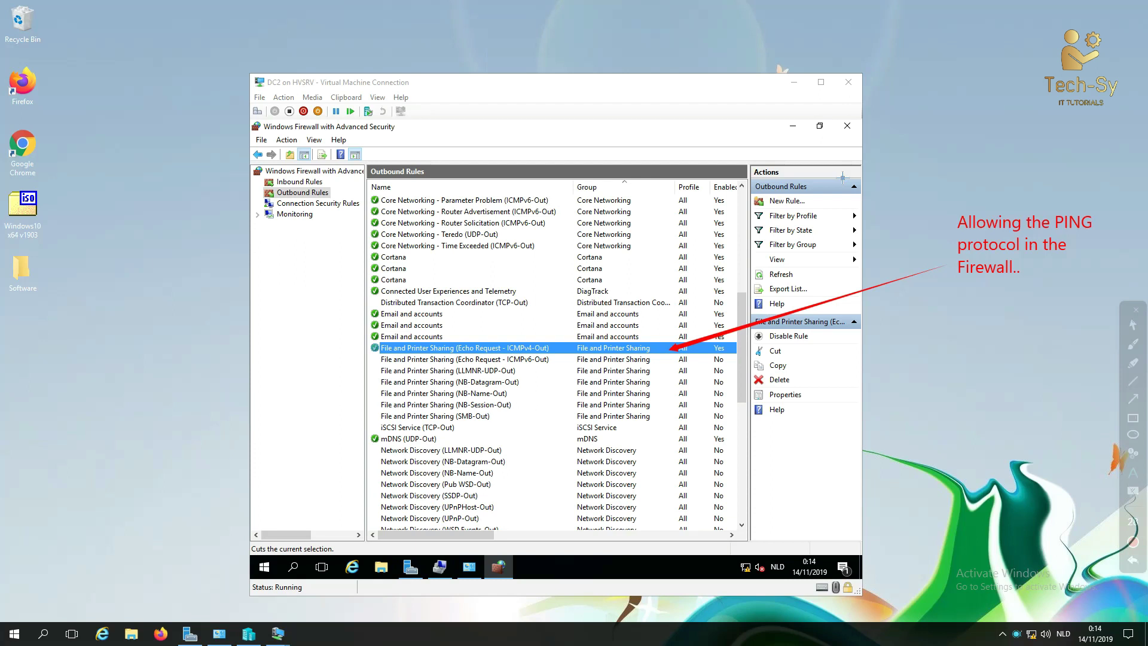
{"action": "key", "text": "Escape"}
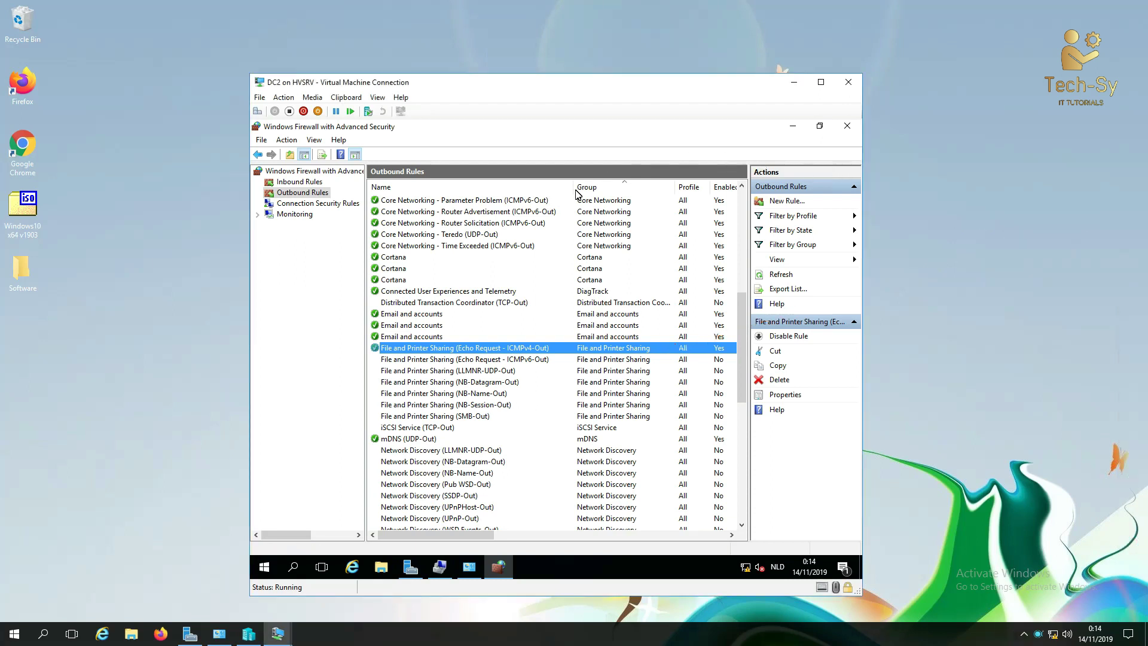
{"action": "left_click", "coordinate": [847, 133]}
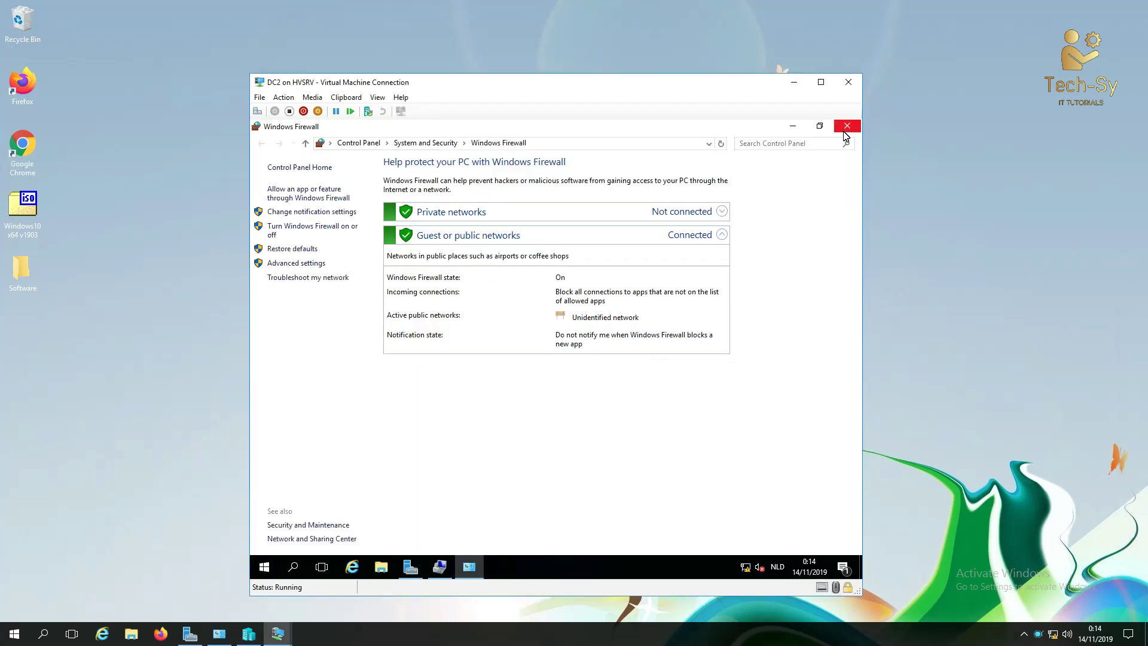
{"action": "left_click", "coordinate": [847, 127]}
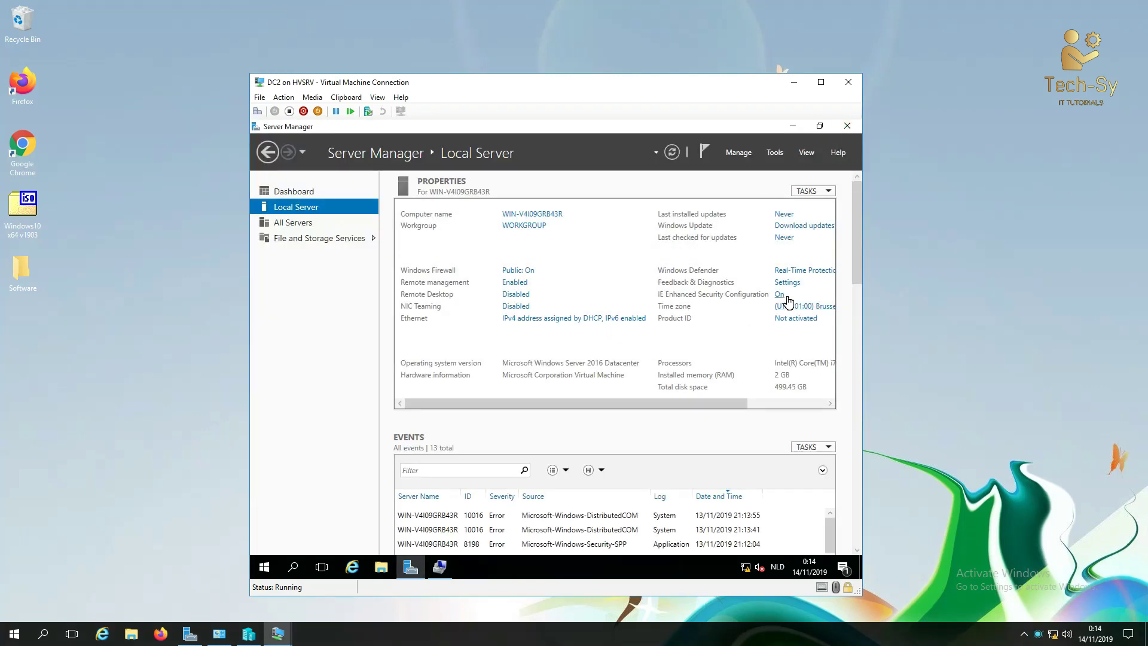
Step: Enable Remote Desktop by allowing remote connections to DC2, then refresh Local Server
{"action": "left_click", "coordinate": [515, 294]}
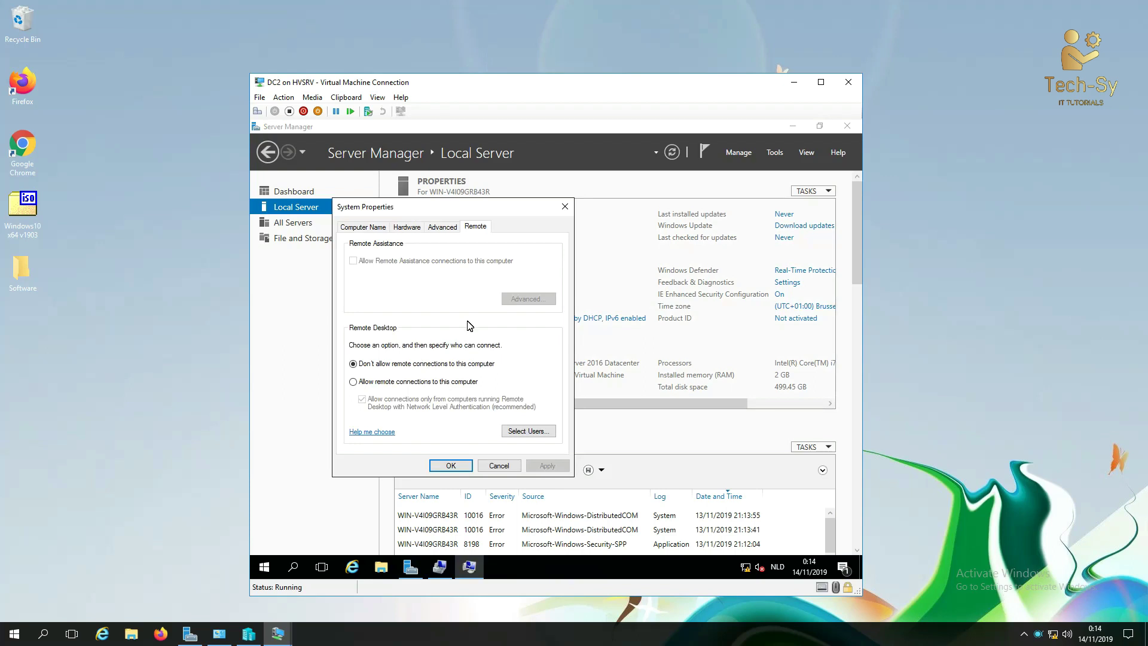
{"action": "left_click", "coordinate": [419, 383]}
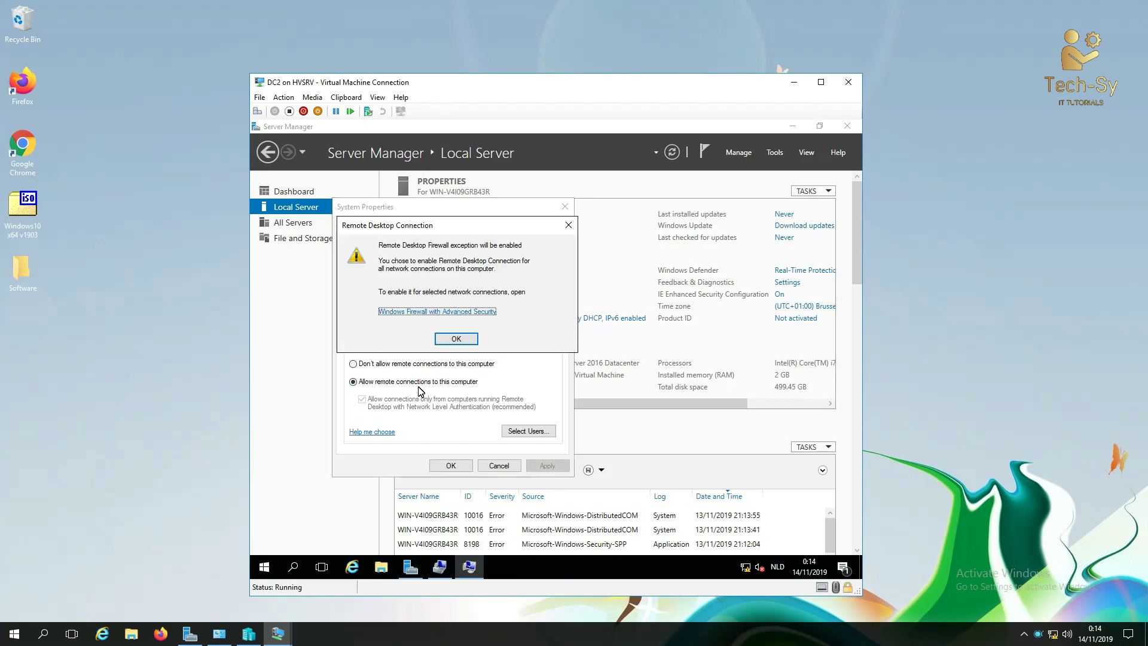
{"action": "left_click", "coordinate": [455, 339]}
{"action": "left_click", "coordinate": [544, 466]}
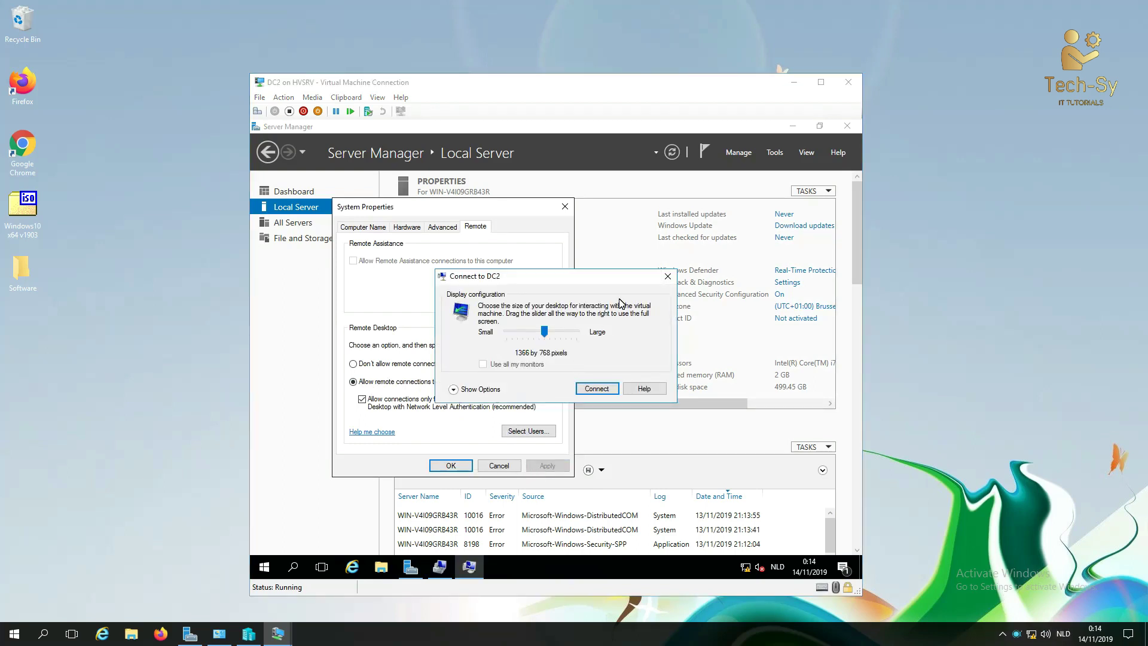
{"action": "left_click", "coordinate": [668, 277]}
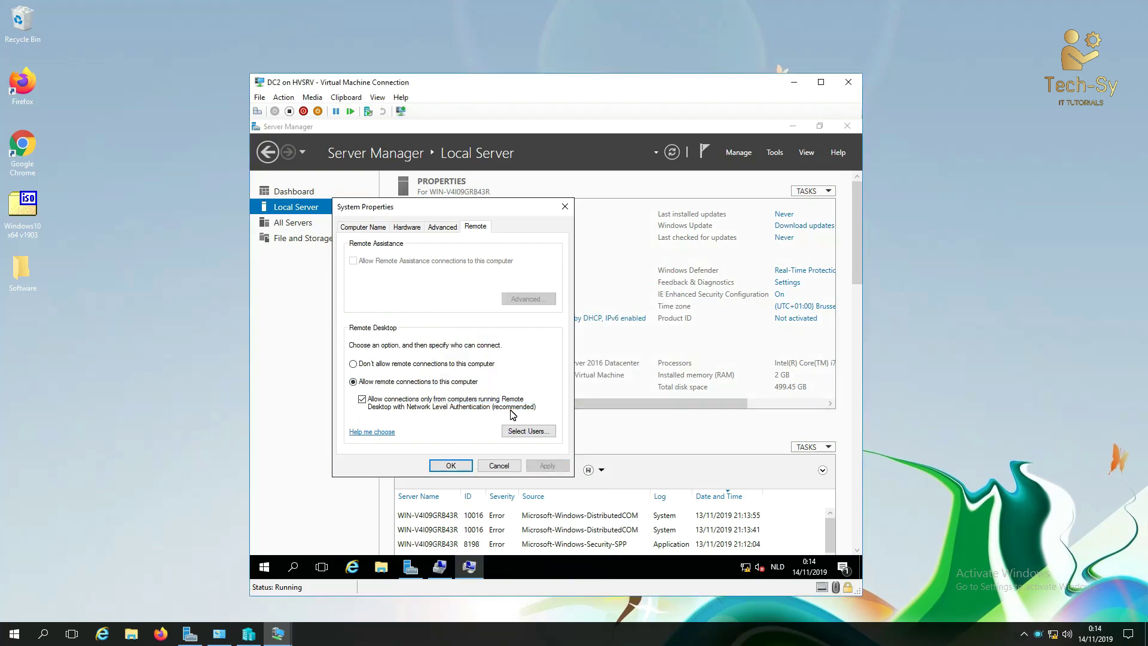
{"action": "left_click", "coordinate": [461, 466]}
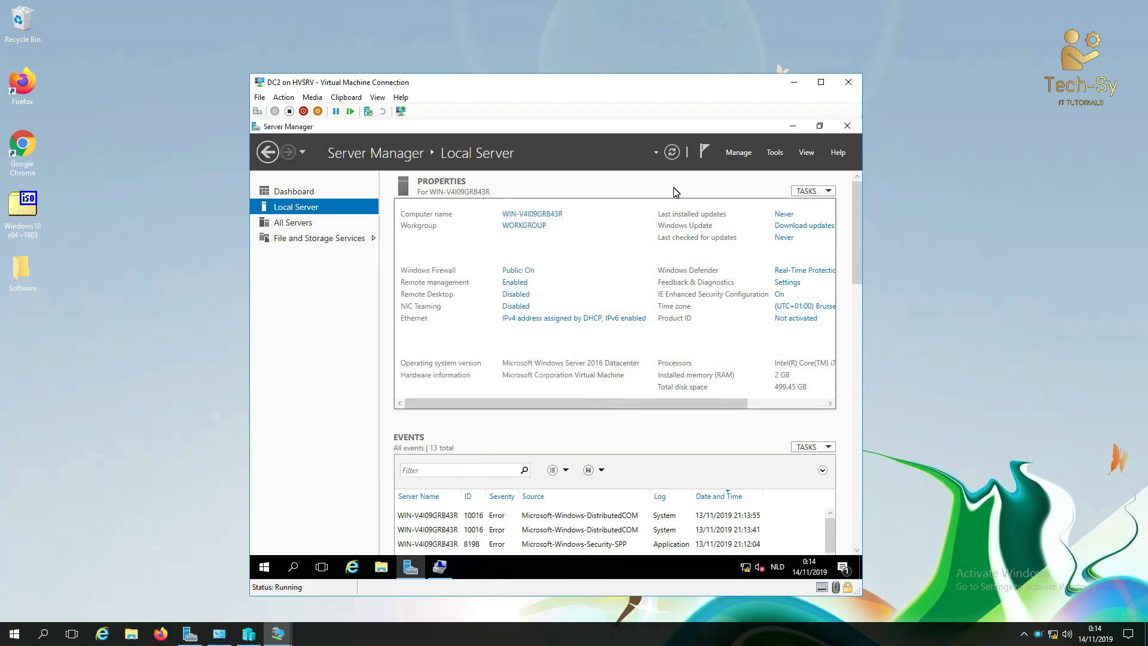
{"action": "left_click", "coordinate": [672, 153]}
Step: Turn IE Enhanced Security Configuration off for Administrators and Users, then refresh
{"action": "left_click", "coordinate": [784, 296]}
{"action": "left_click", "coordinate": [486, 329]}
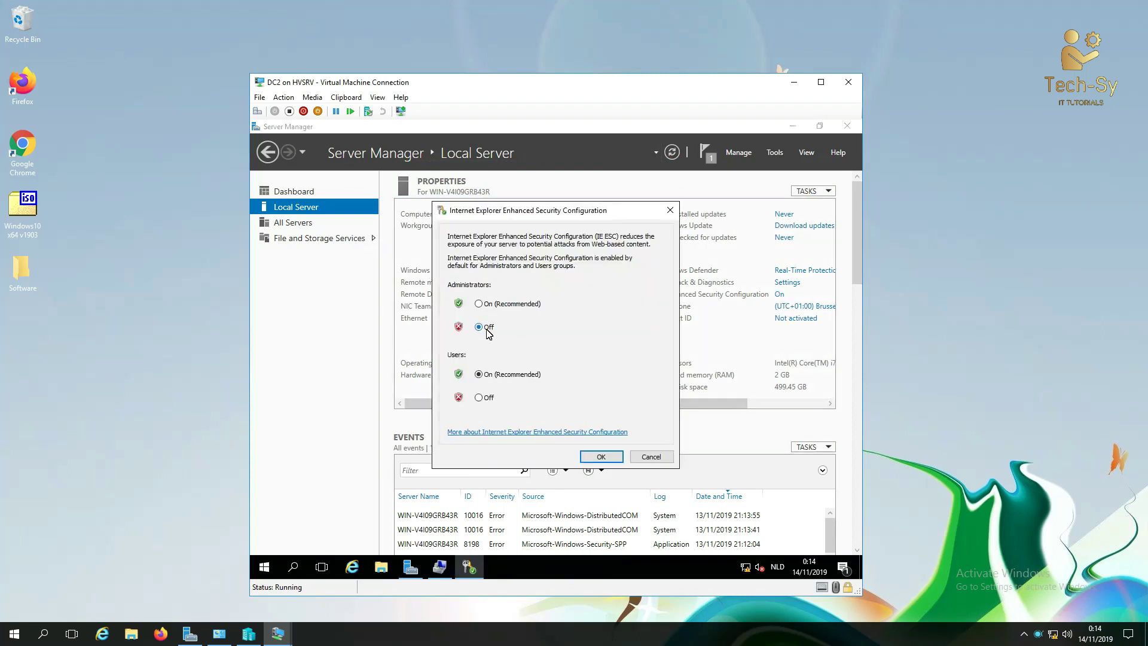
{"action": "left_click", "coordinate": [481, 398]}
{"action": "left_click", "coordinate": [599, 458]}
{"action": "left_click", "coordinate": [672, 154]}
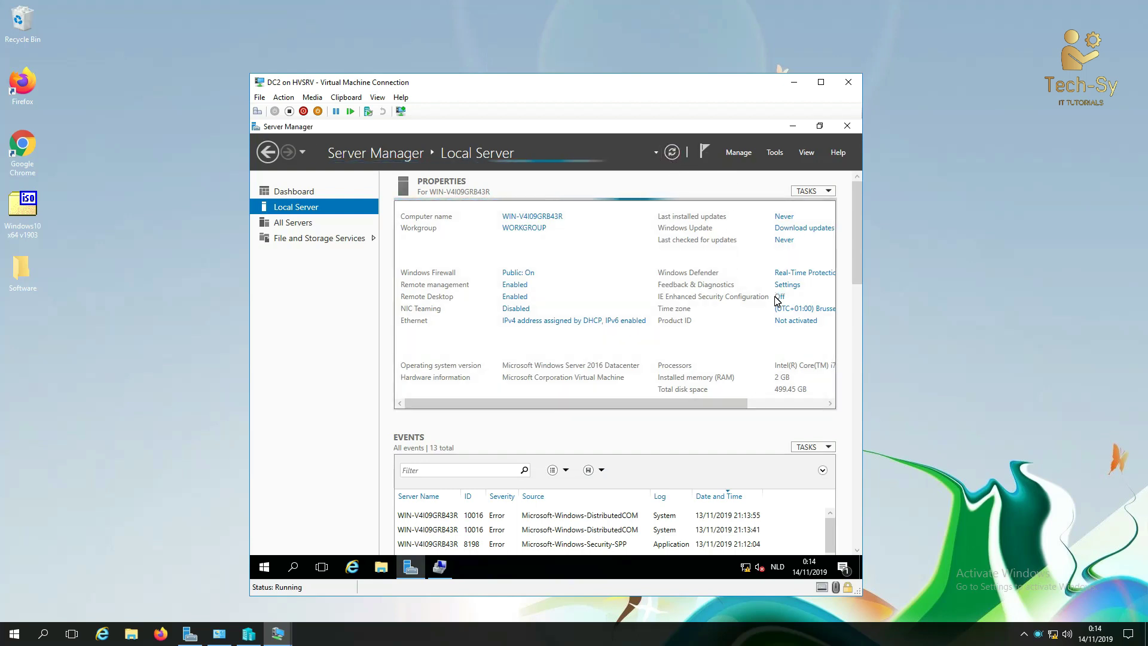
Step: Give the Ethernet adapter a manual IPv4 address 10.0.0.2 with gateway 10.0.0.254
{"action": "left_click", "coordinate": [538, 319]}
{"action": "right_click", "coordinate": [295, 204]}
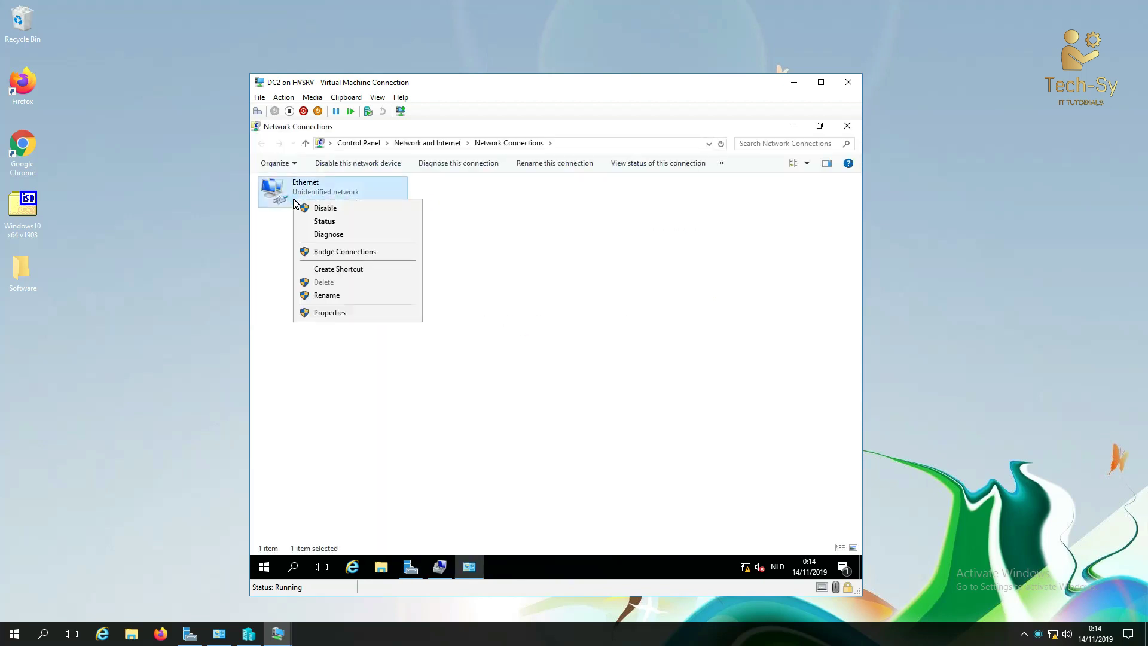
{"action": "left_click", "coordinate": [334, 311]}
{"action": "double_click", "coordinate": [392, 301]}
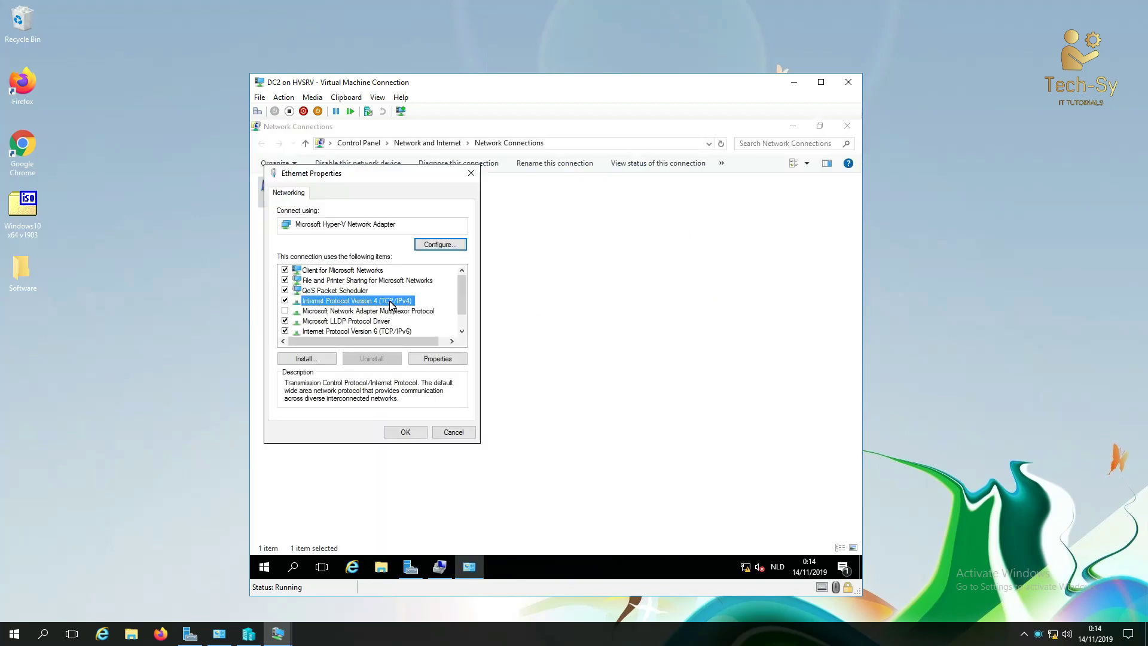
{"action": "left_click", "coordinate": [364, 306]}
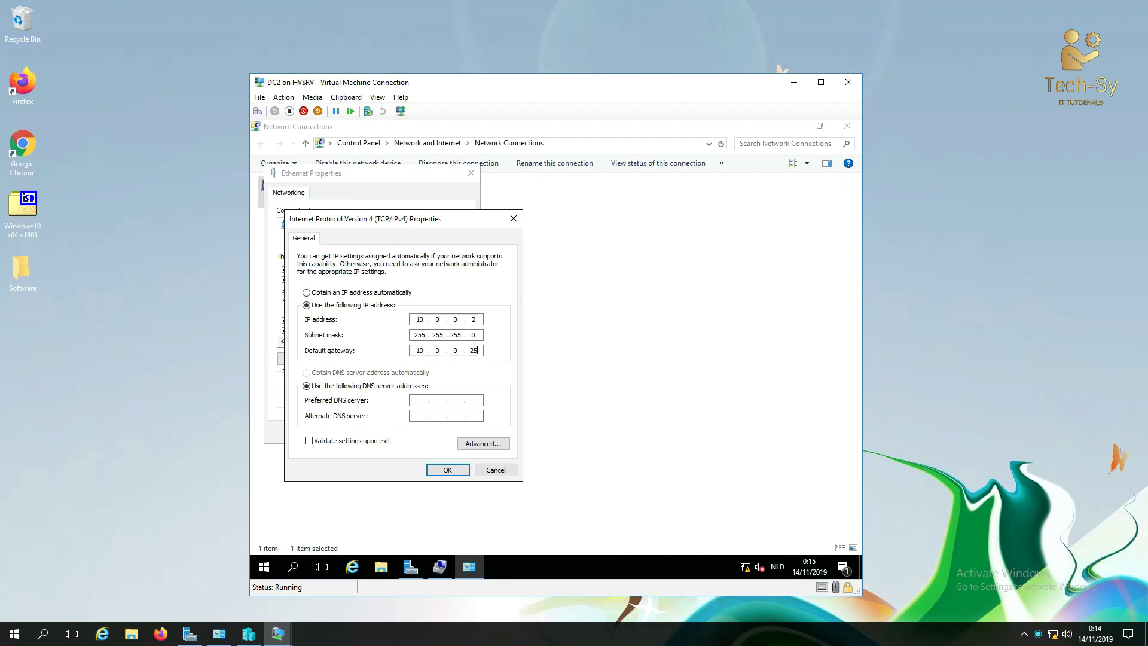
Step: Set preferred DNS to 10.0.0.1, save the adapter properties, and open the Run box
{"action": "key", "text": "Tab"}
{"action": "key", "text": "Tab"}
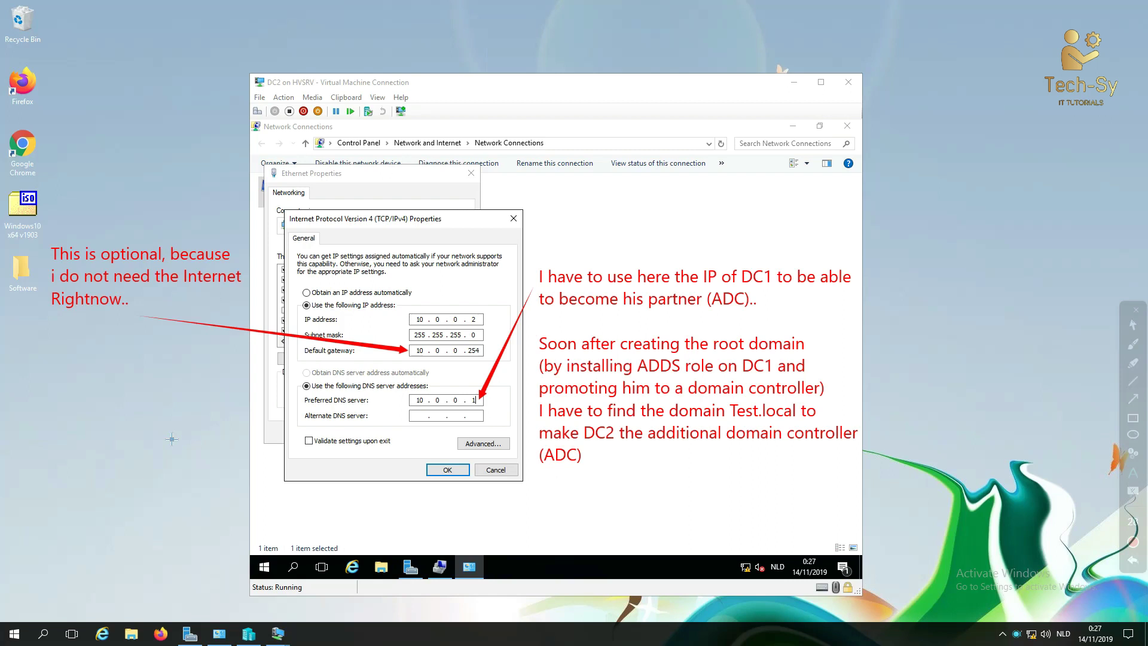
{"action": "key", "text": "Escape"}
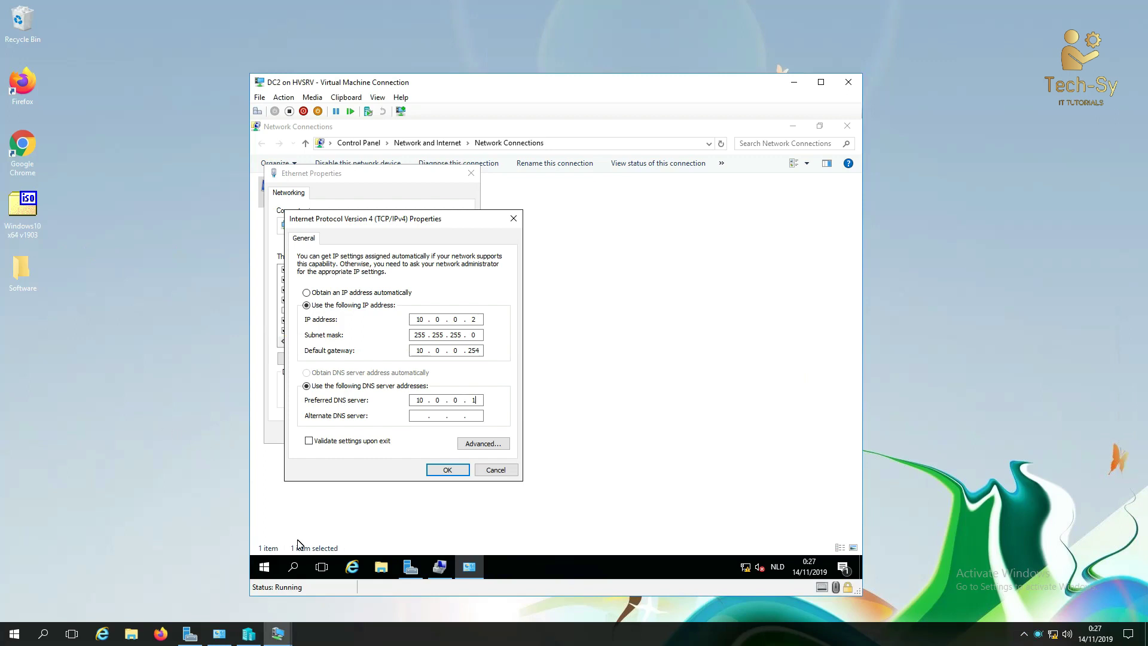
{"action": "left_click", "coordinate": [460, 470]}
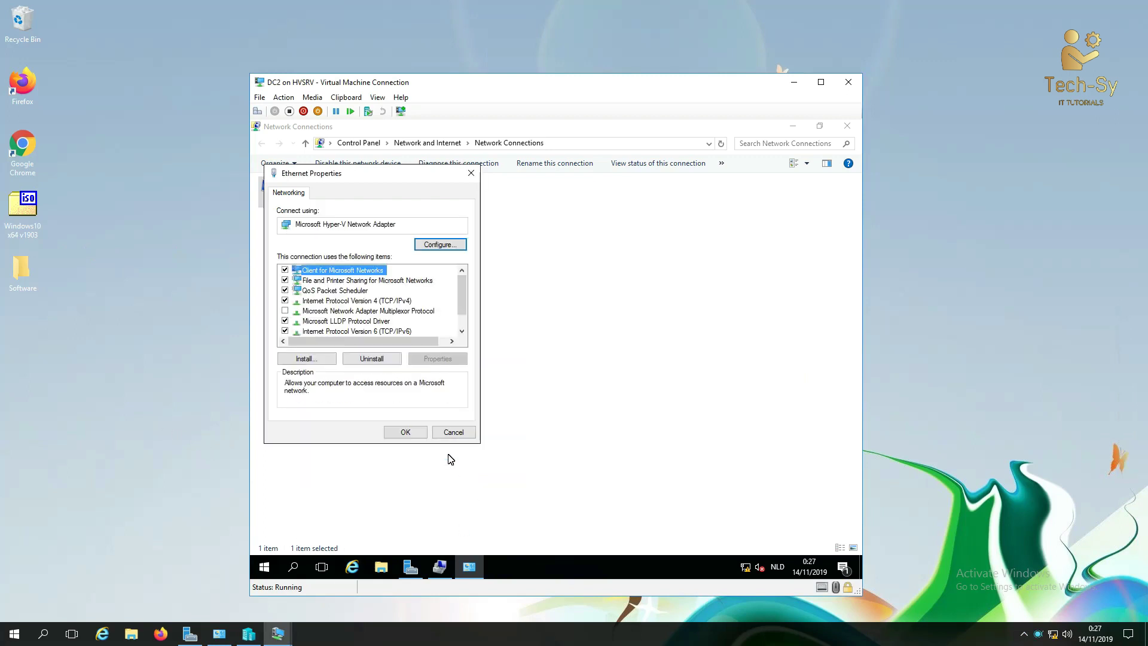
{"action": "left_click", "coordinate": [407, 432]}
{"action": "right_click", "coordinate": [265, 566]}
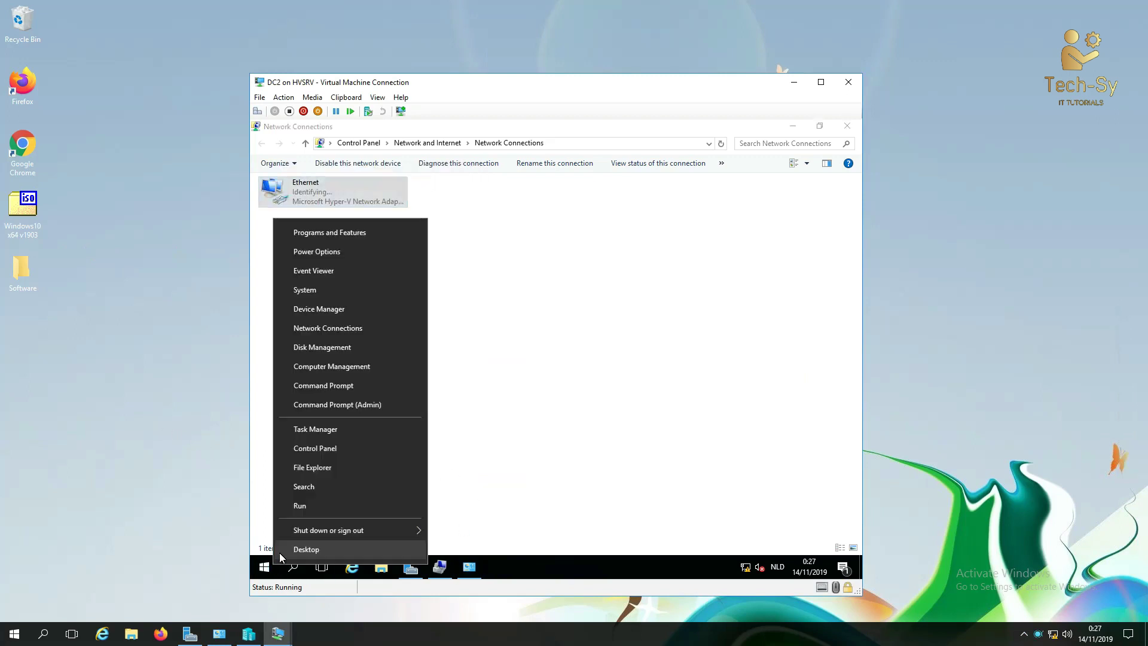
{"action": "left_click", "coordinate": [306, 506]}
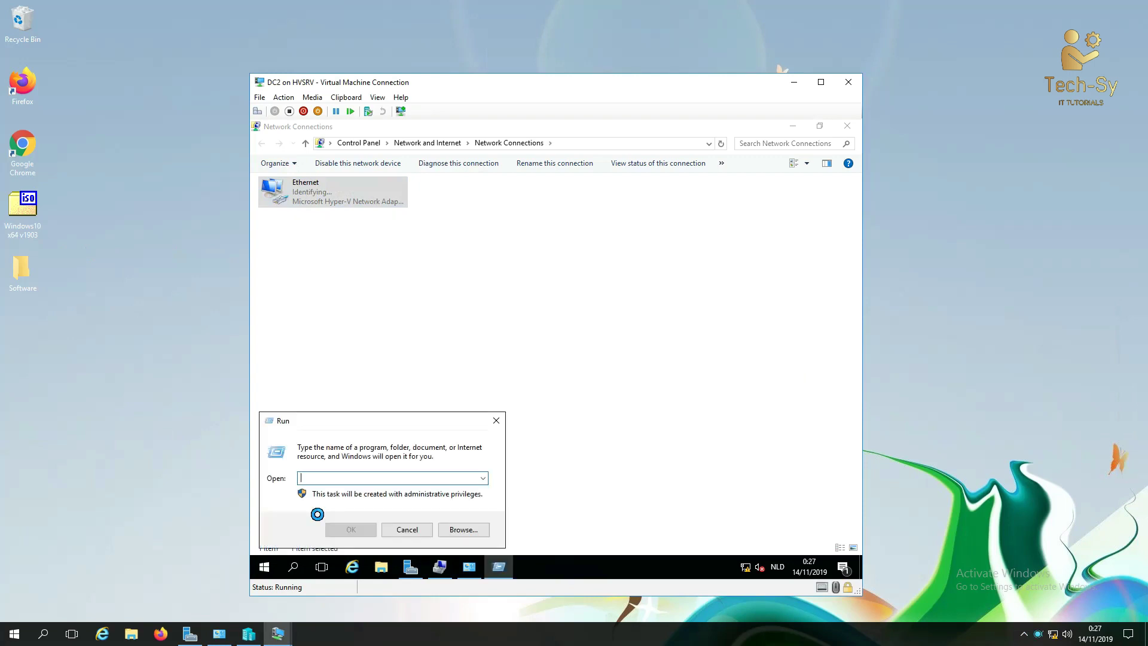
Step: Launch an elevated Command Prompt and ping 10.0.0.1, getting 4 replies with 0% loss
{"action": "type", "text": "cmd"}
{"action": "key", "text": "Return"}
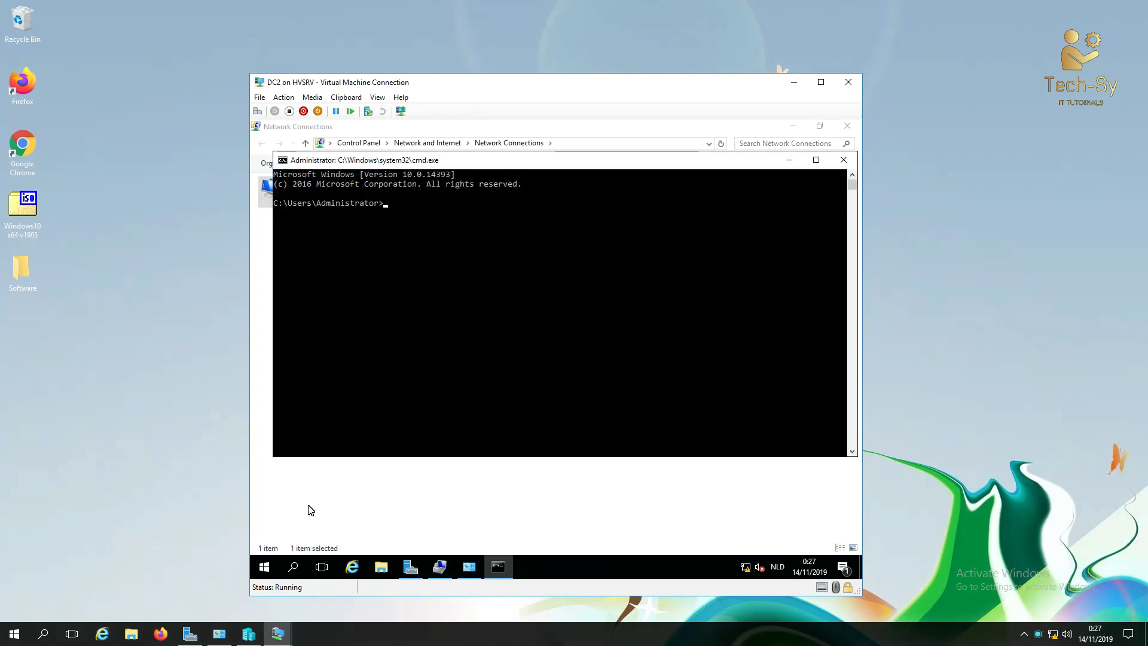
{"action": "type", "text": "o"}
{"action": "key", "text": "Return"}
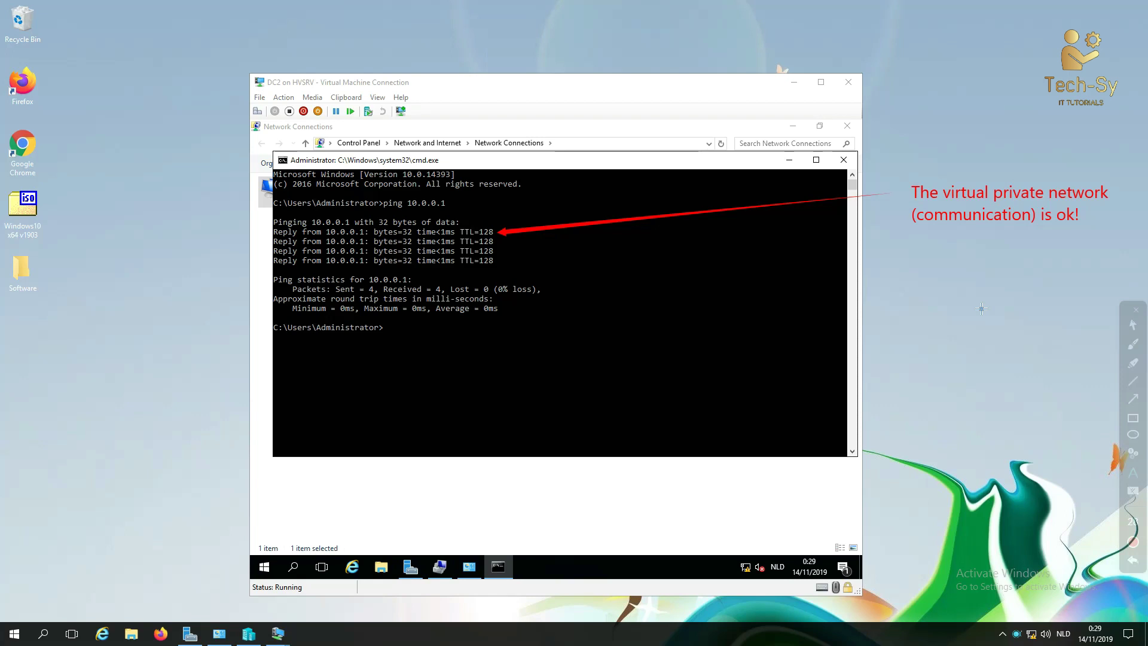
{"action": "key", "text": "Escape"}
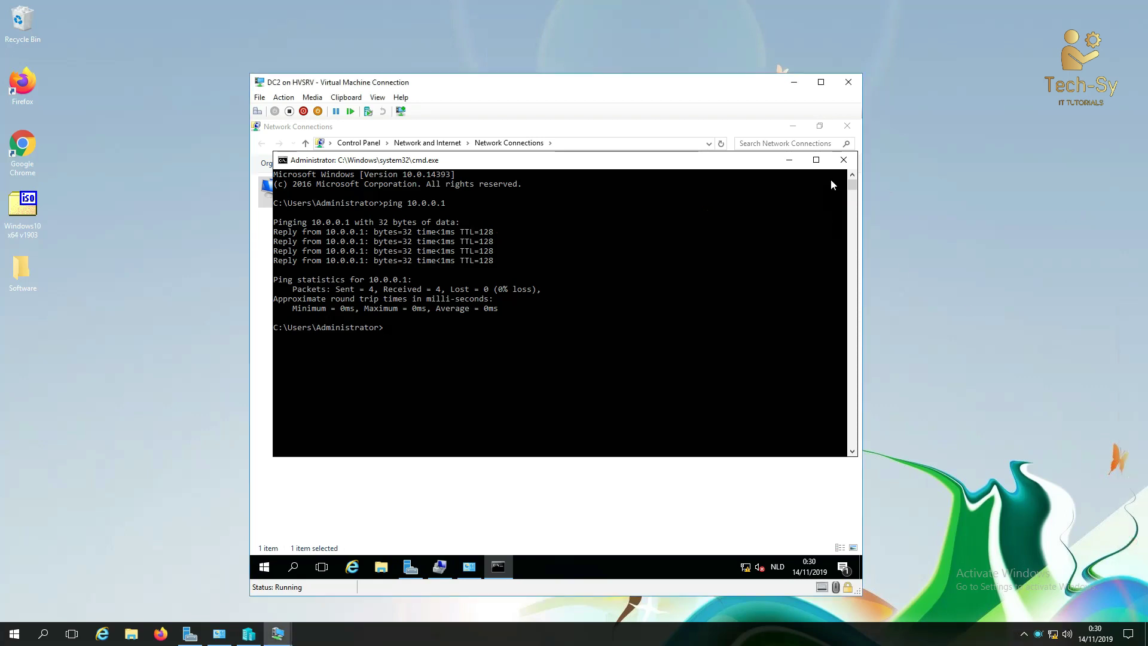
Step: Rename the computer to DC2 in System Properties and restart the server to apply it
{"action": "left_click", "coordinate": [843, 160]}
{"action": "left_click", "coordinate": [794, 127]}
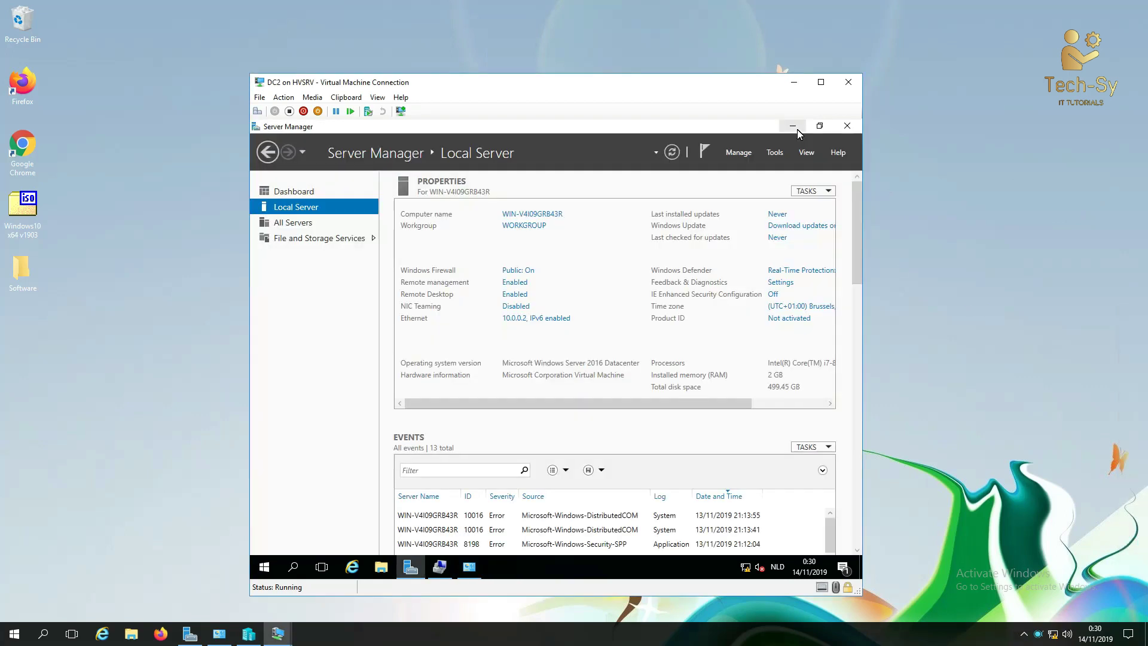
{"action": "left_click", "coordinate": [543, 214]}
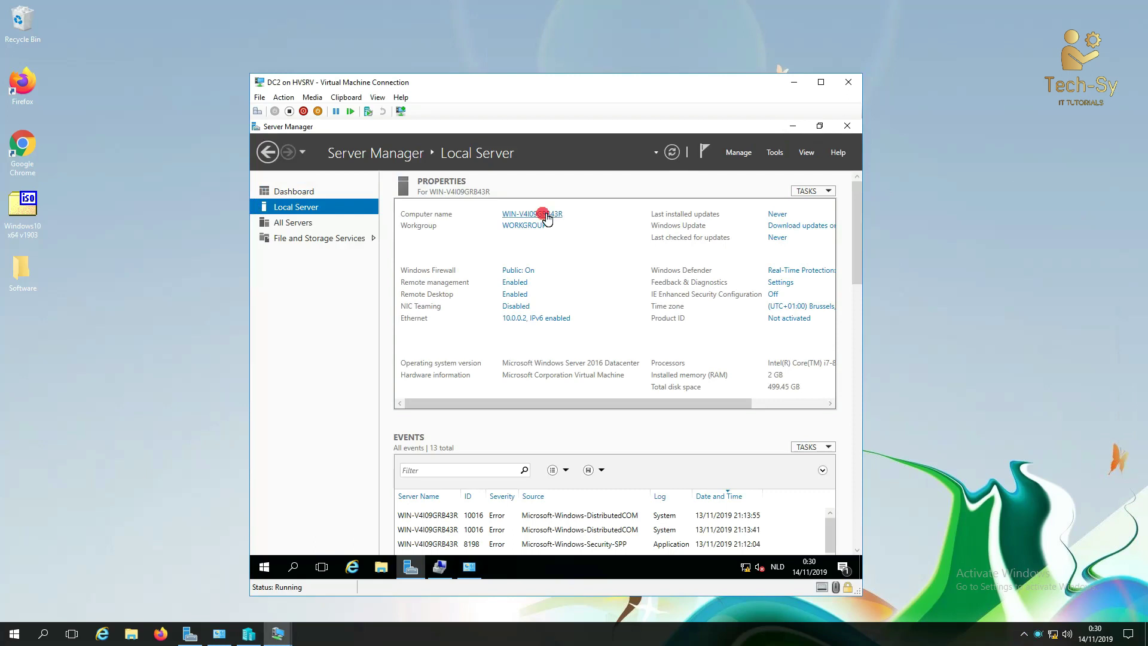
{"action": "mouse_move", "coordinate": [495, 198]}
{"action": "left_mouse_down"}
{"action": "mouse_move", "coordinate": [424, 222]}
{"action": "mouse_move", "coordinate": [490, 199]}
{"action": "left_mouse_up"}
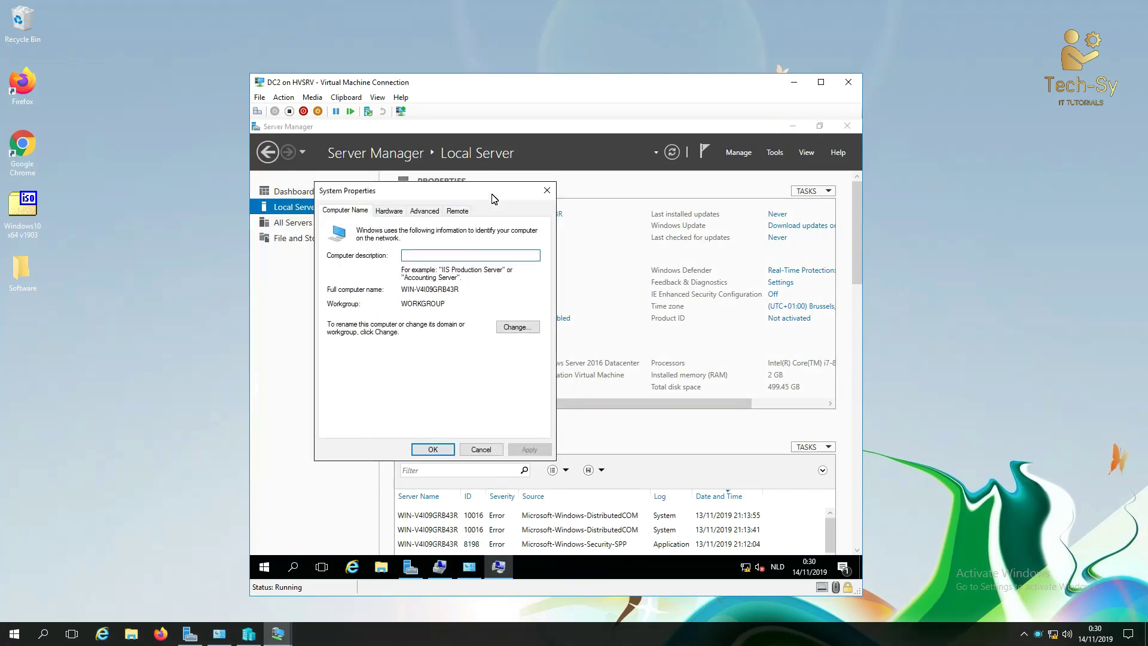
{"action": "left_click", "coordinate": [513, 325]}
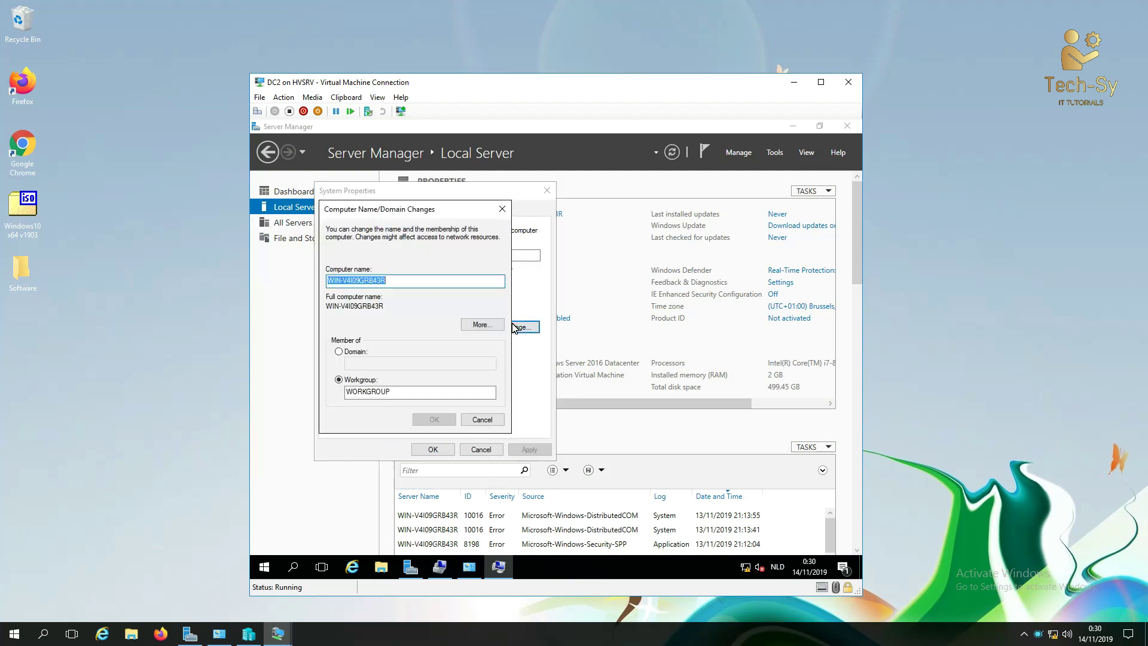
{"action": "type", "text": "DC2"}
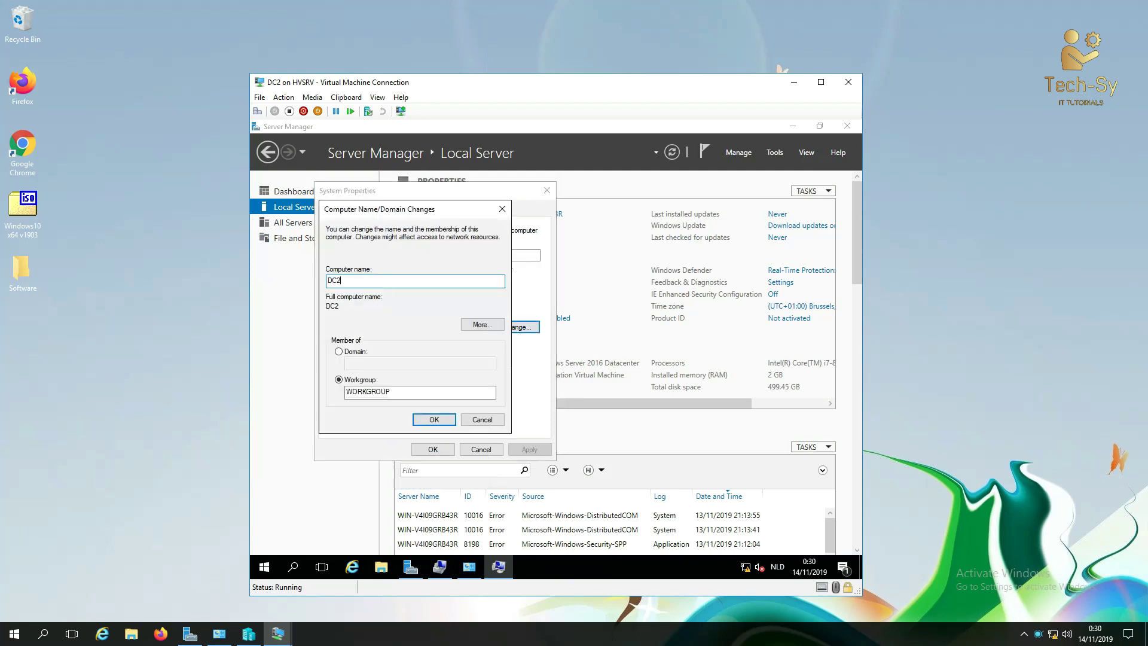
{"action": "left_click", "coordinate": [441, 420]}
{"action": "left_click", "coordinate": [616, 364]}
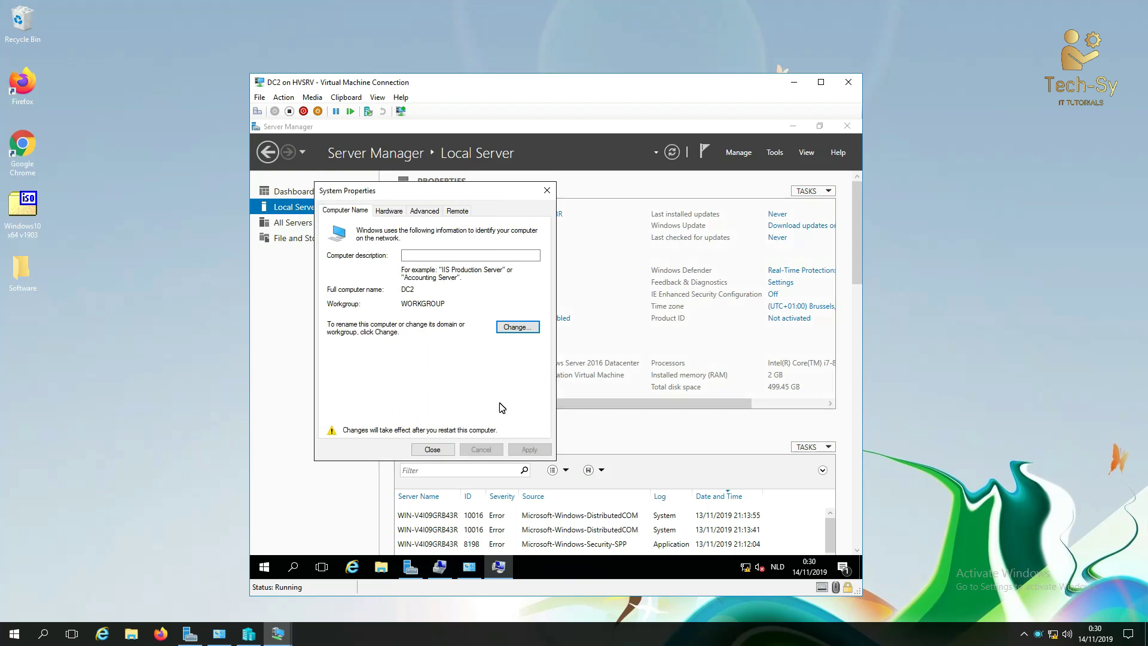
{"action": "left_click", "coordinate": [436, 449]}
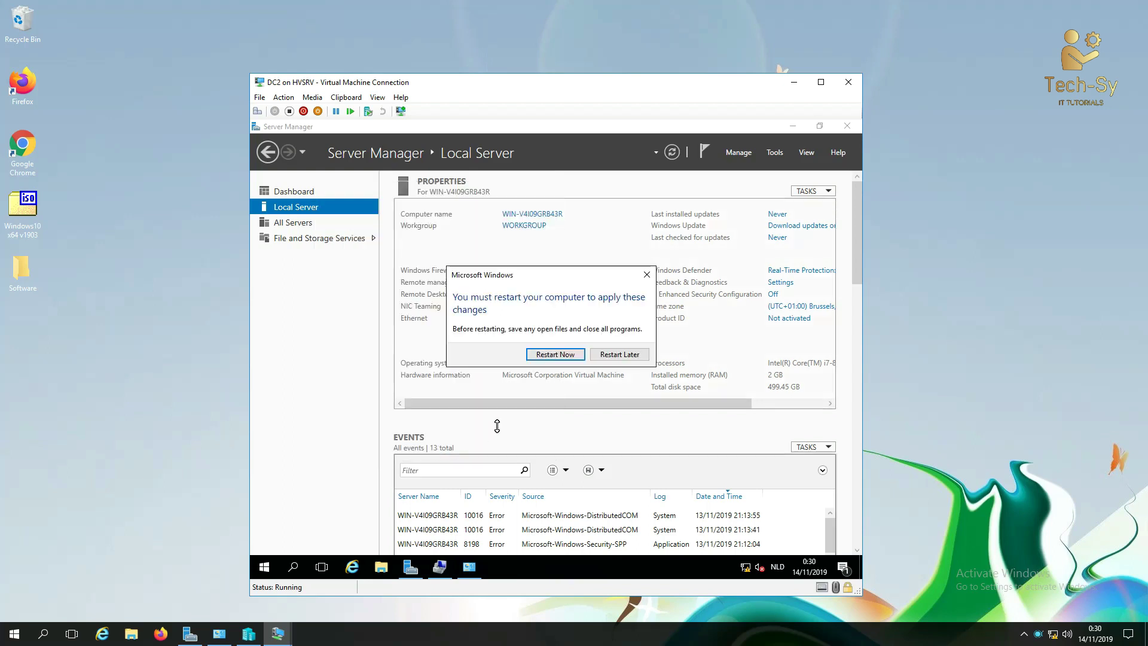
{"action": "left_click", "coordinate": [573, 356]}
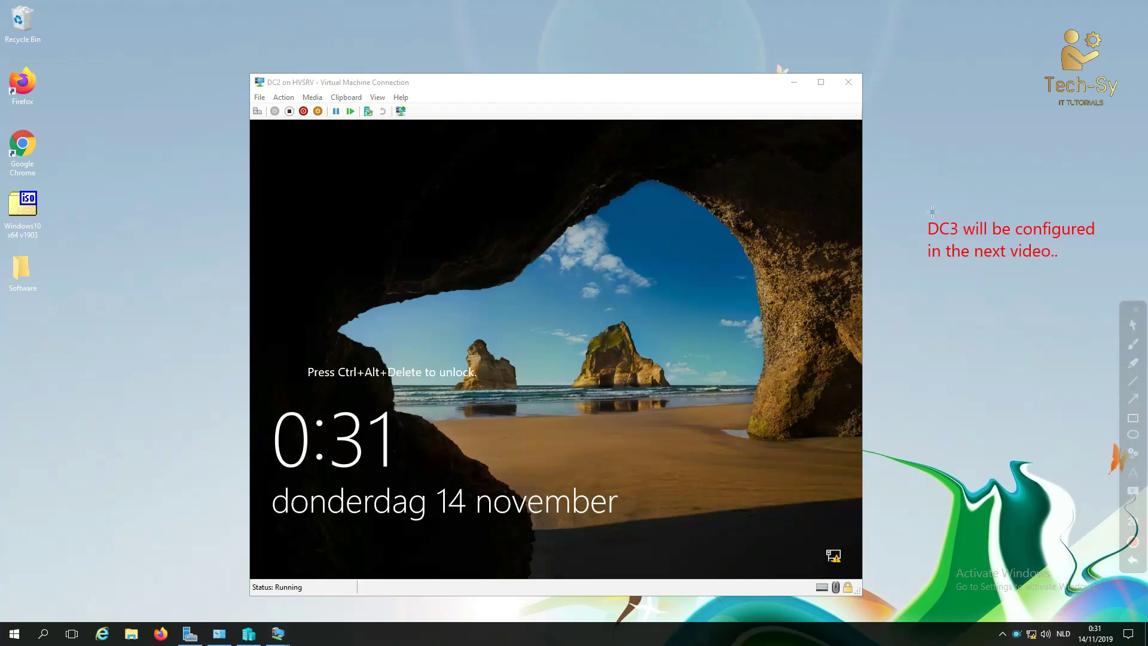
Step: Sign in to the DC1 VM as Administrator and view its Local Server properties (DC1, 10.0.0.1)
{"action": "key", "text": "Escape"}
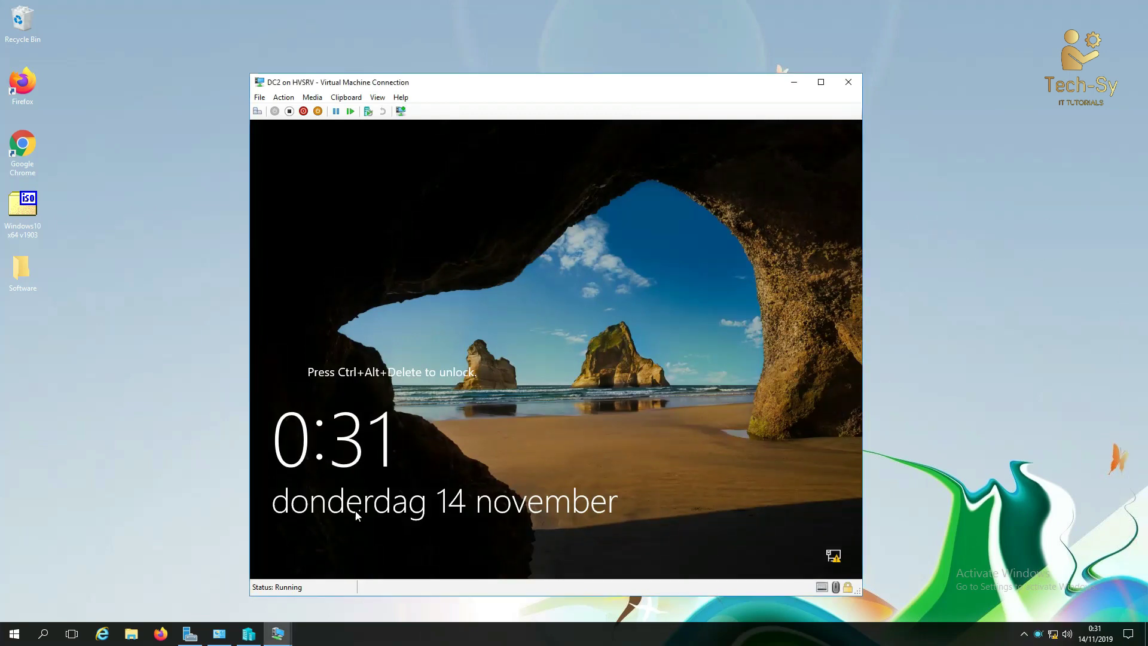
{"action": "mouse_move", "coordinate": [278, 633]}
{"action": "left_click", "coordinate": [197, 580]}
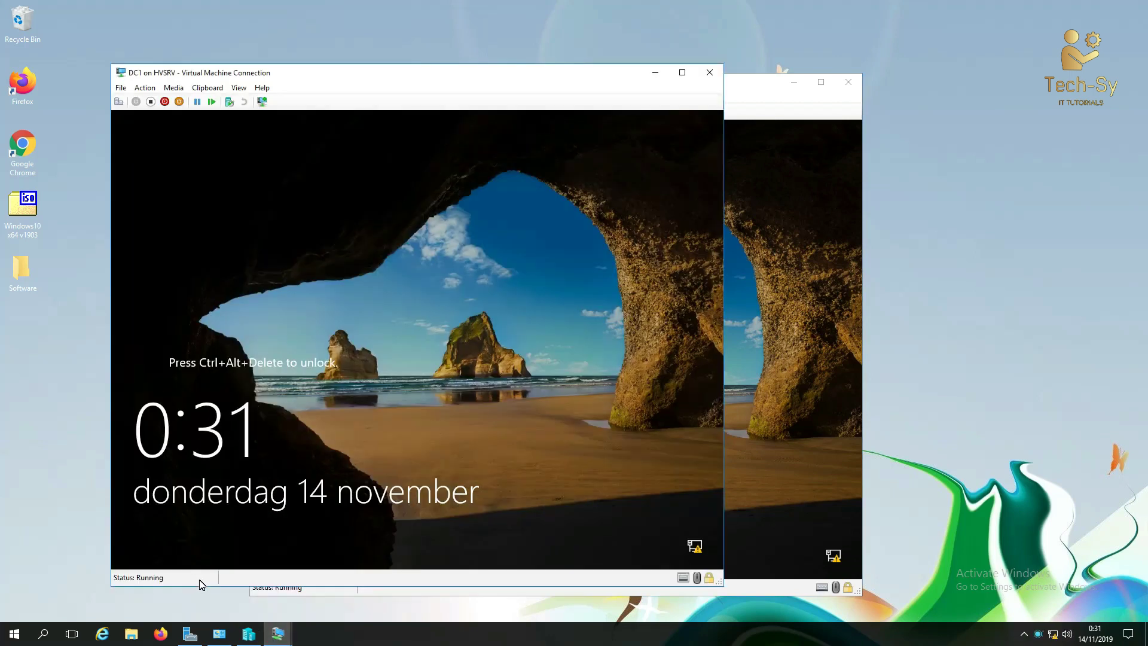
{"action": "left_click", "coordinate": [118, 103]}
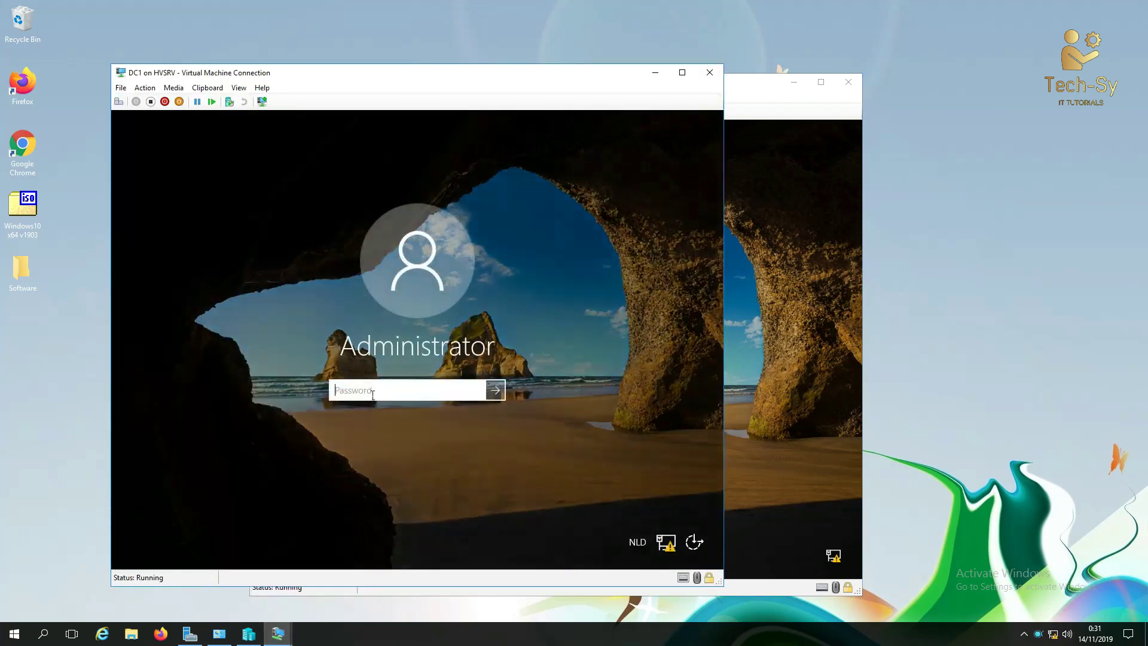
{"action": "type", "text": "••••••••"}
{"action": "key", "text": "Return"}
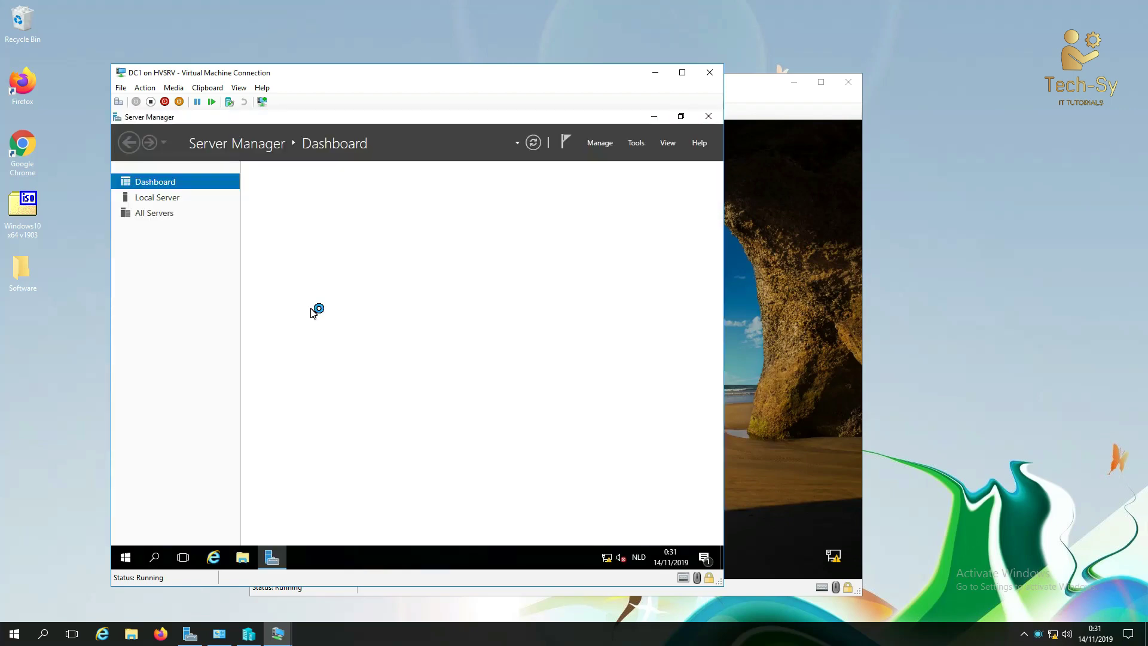
{"action": "left_click", "coordinate": [166, 202]}
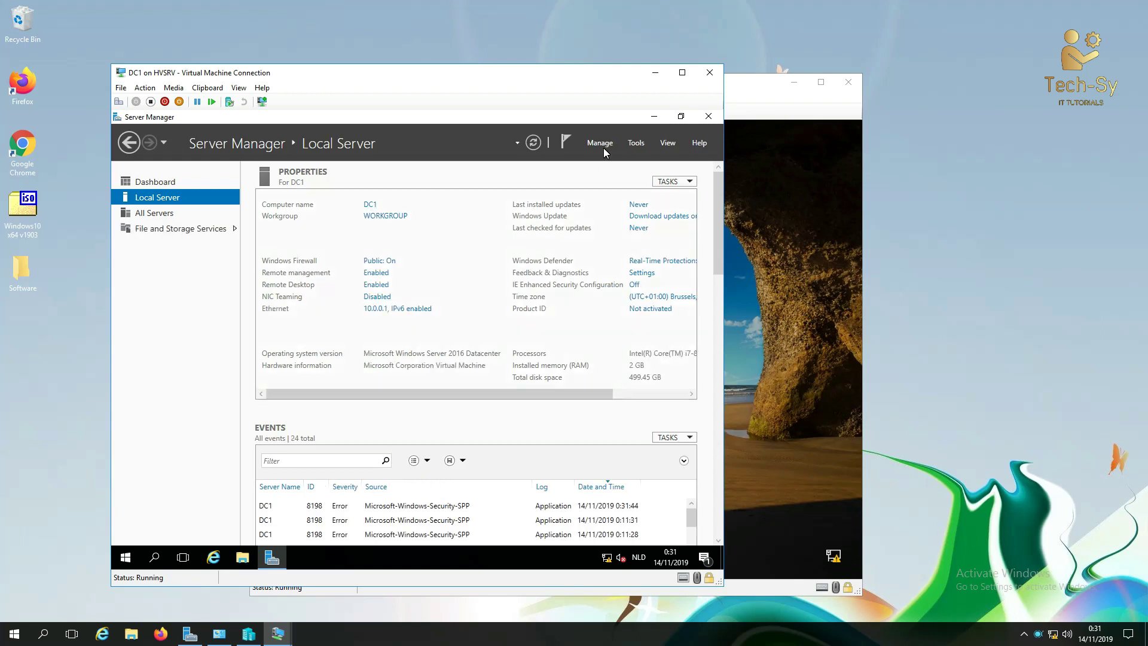
{"action": "left_click", "coordinate": [758, 89]}
Step: Start the Add Roles and Features Wizard as a role-based installation targeting DC1
{"action": "left_click", "coordinate": [791, 85]}
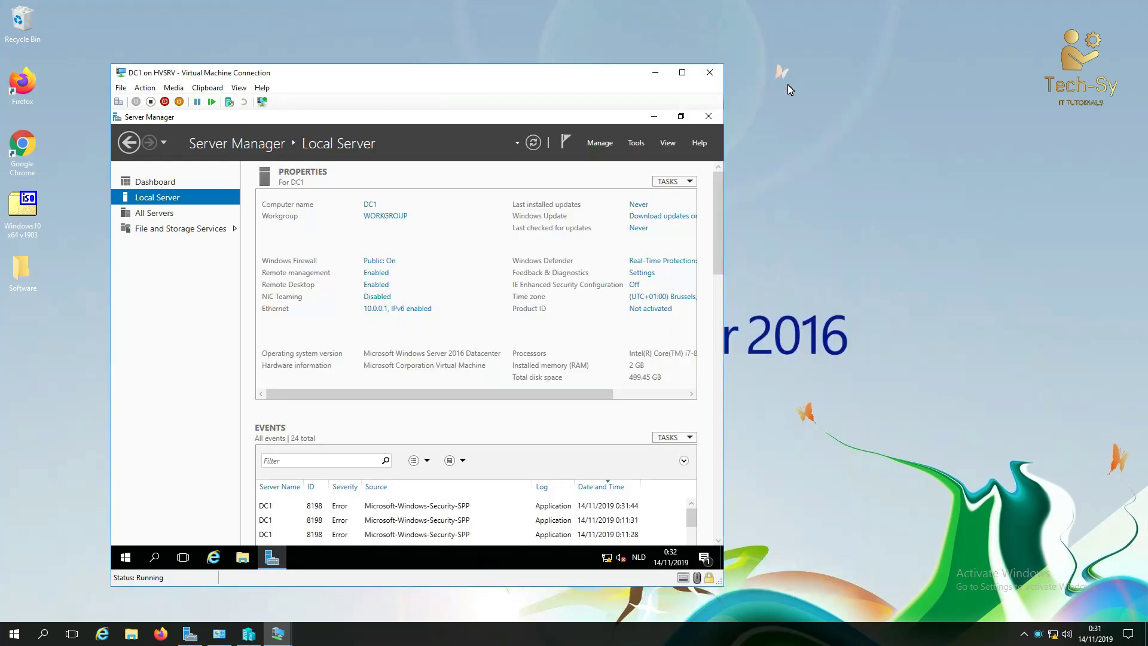
{"action": "left_click", "coordinate": [600, 143]}
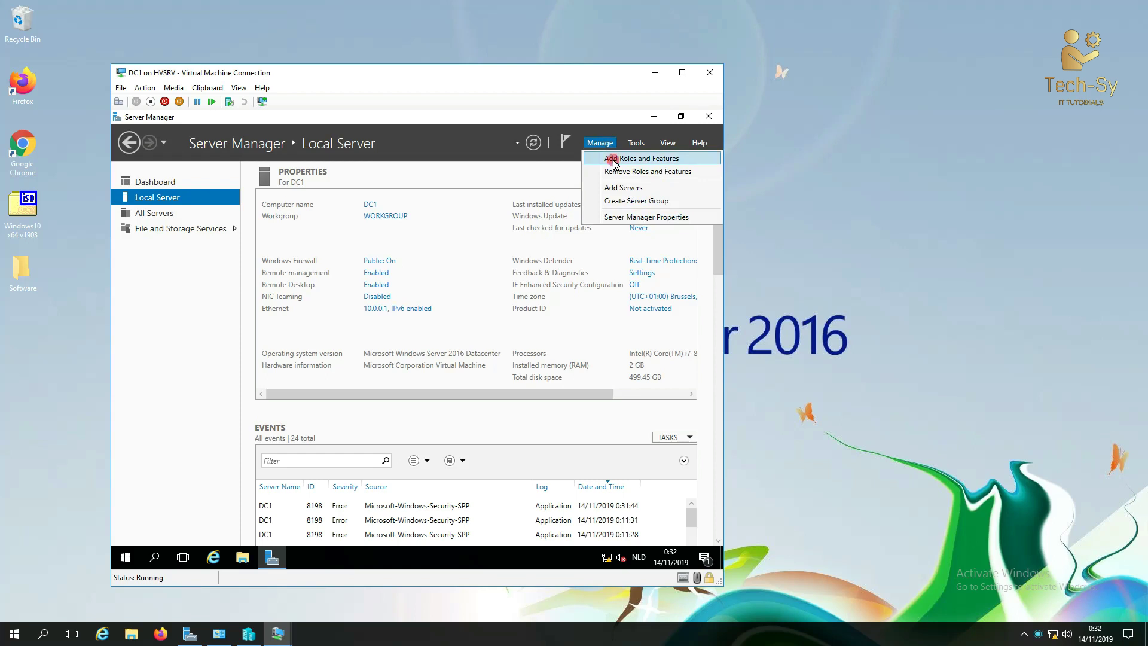
{"action": "left_click", "coordinate": [610, 159]}
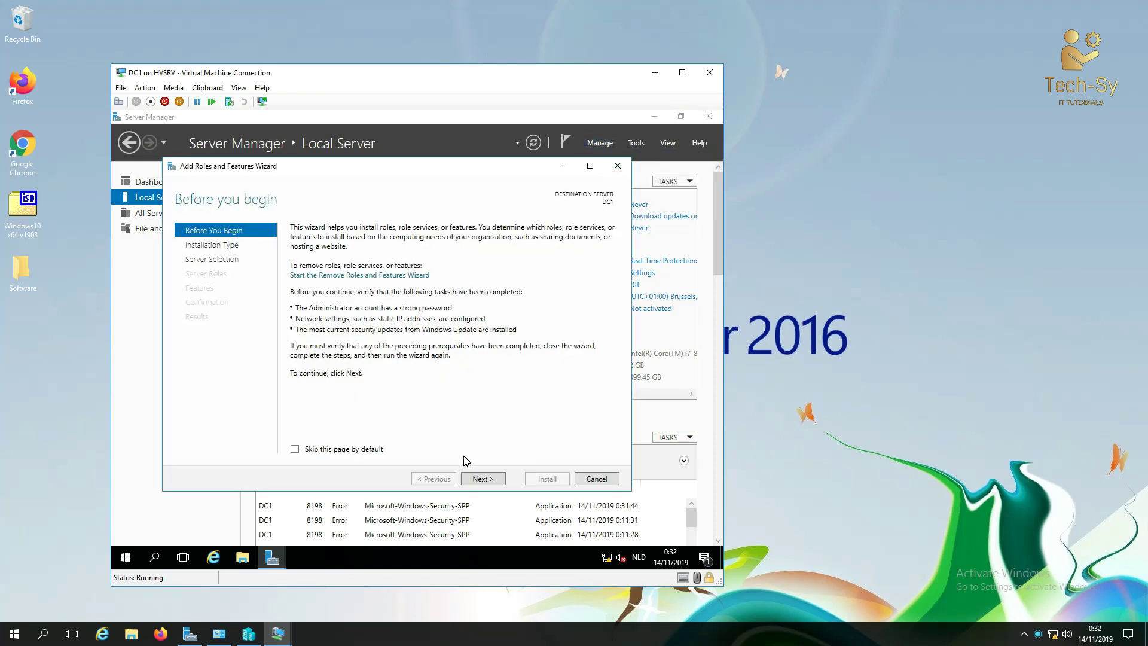
{"action": "left_click", "coordinate": [483, 479]}
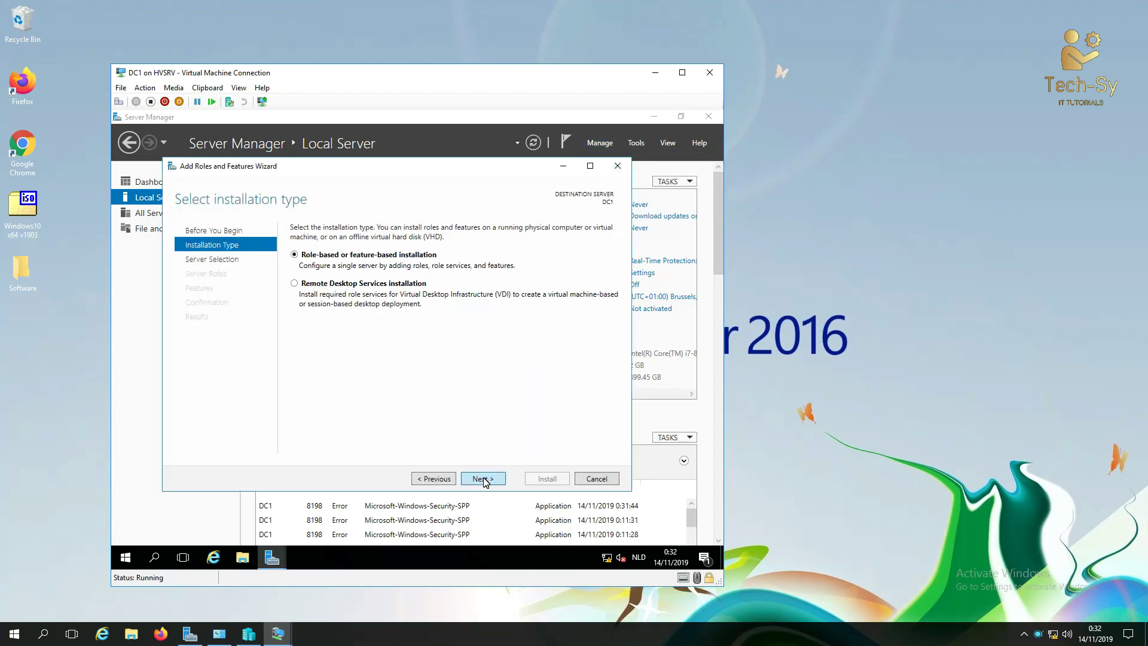
{"action": "left_click", "coordinate": [484, 479]}
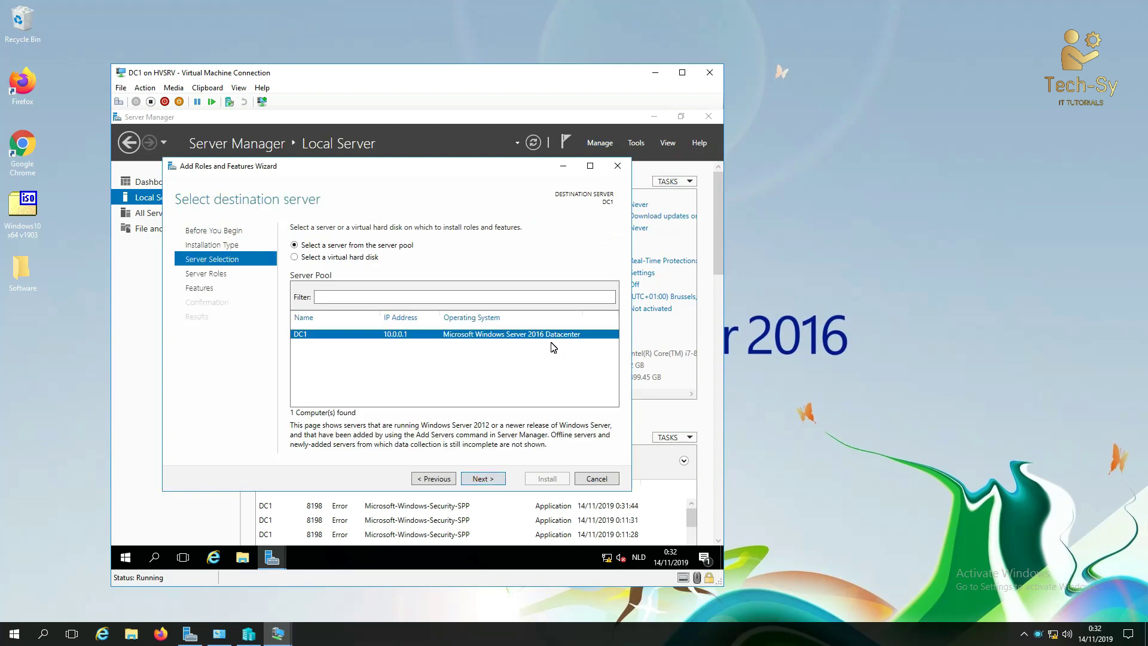
{"action": "left_click", "coordinate": [483, 478]}
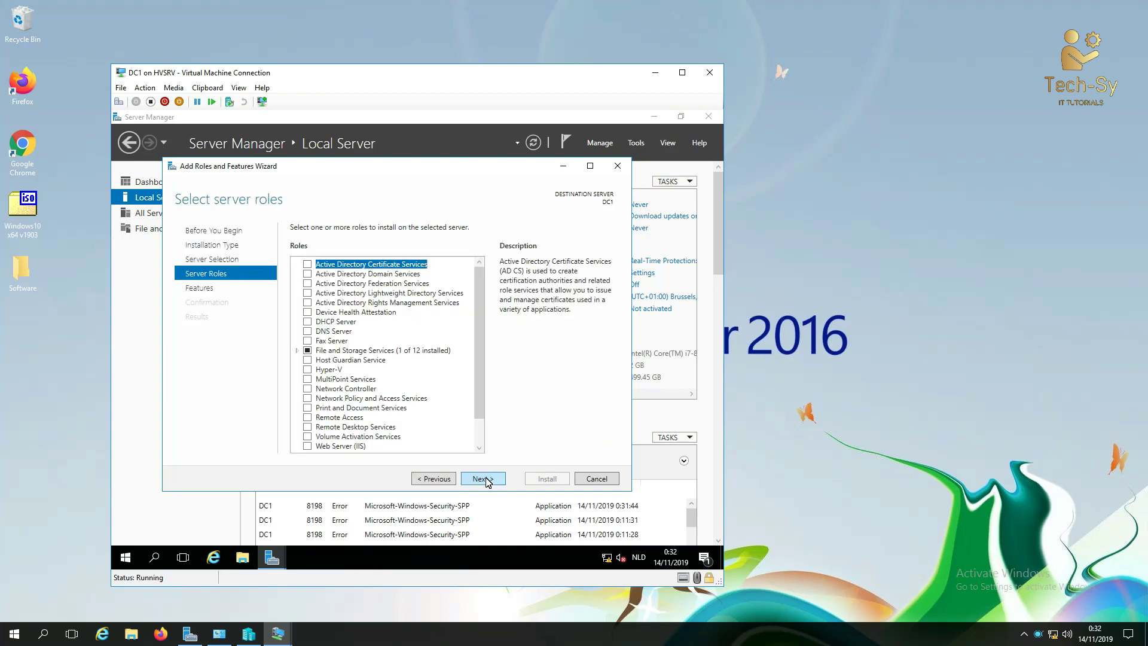
Step: Select Active Directory Domain Services with its management tools and begin installing
{"action": "left_click", "coordinate": [392, 274]}
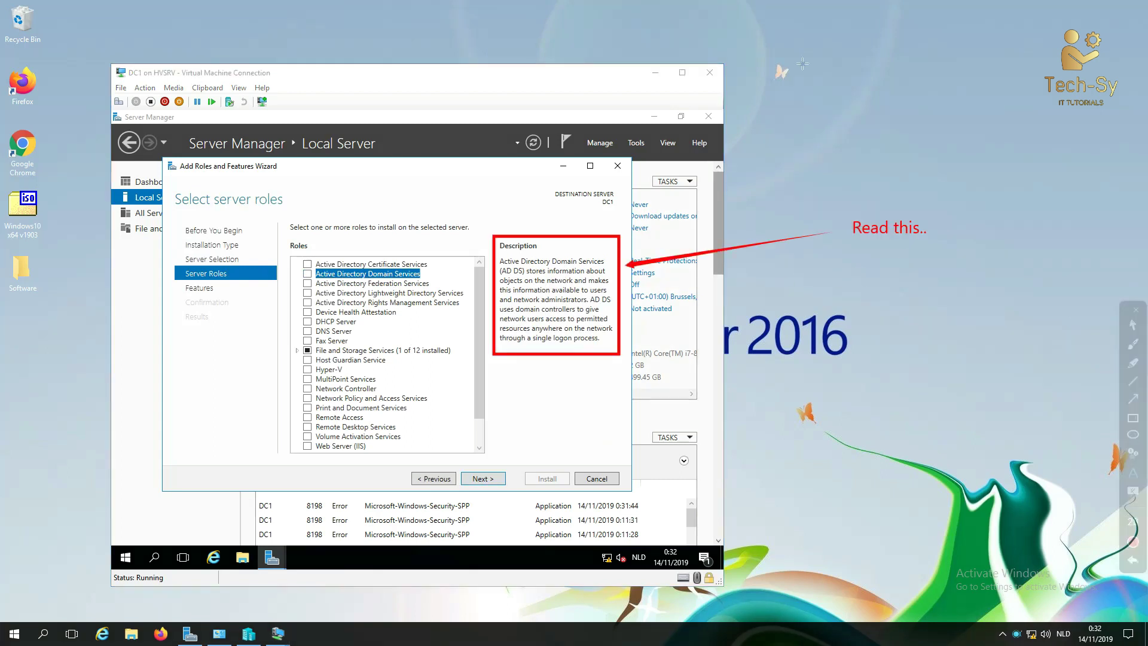
{"action": "key", "text": "Escape"}
{"action": "left_click", "coordinate": [308, 274]}
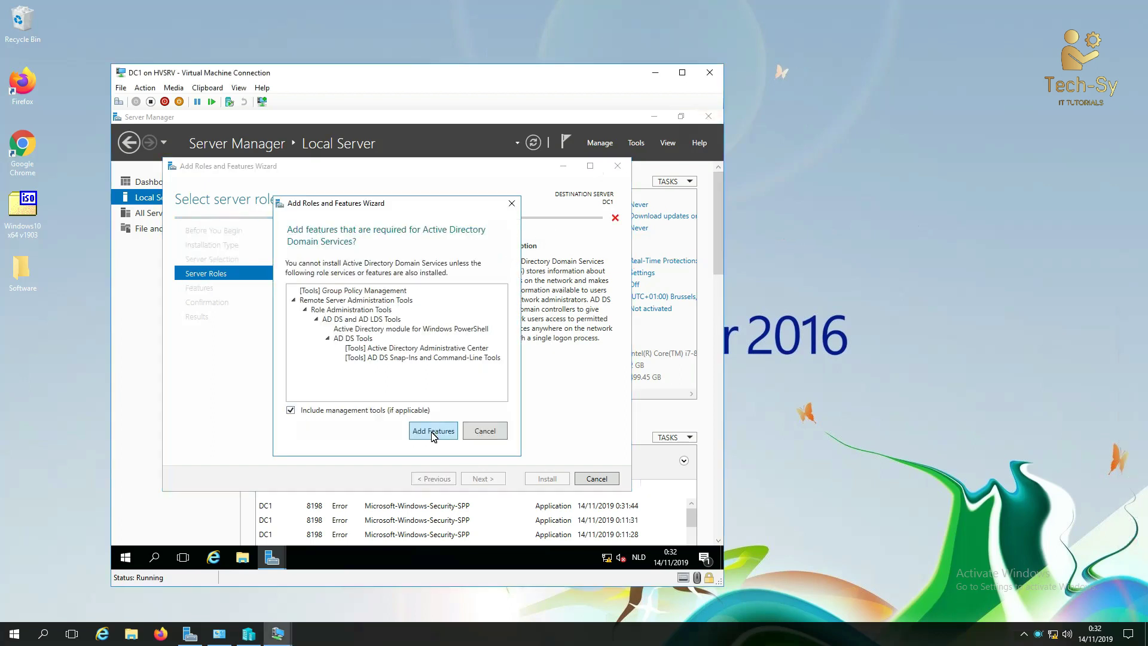
{"action": "left_click", "coordinate": [433, 431]}
{"action": "left_click", "coordinate": [477, 479]}
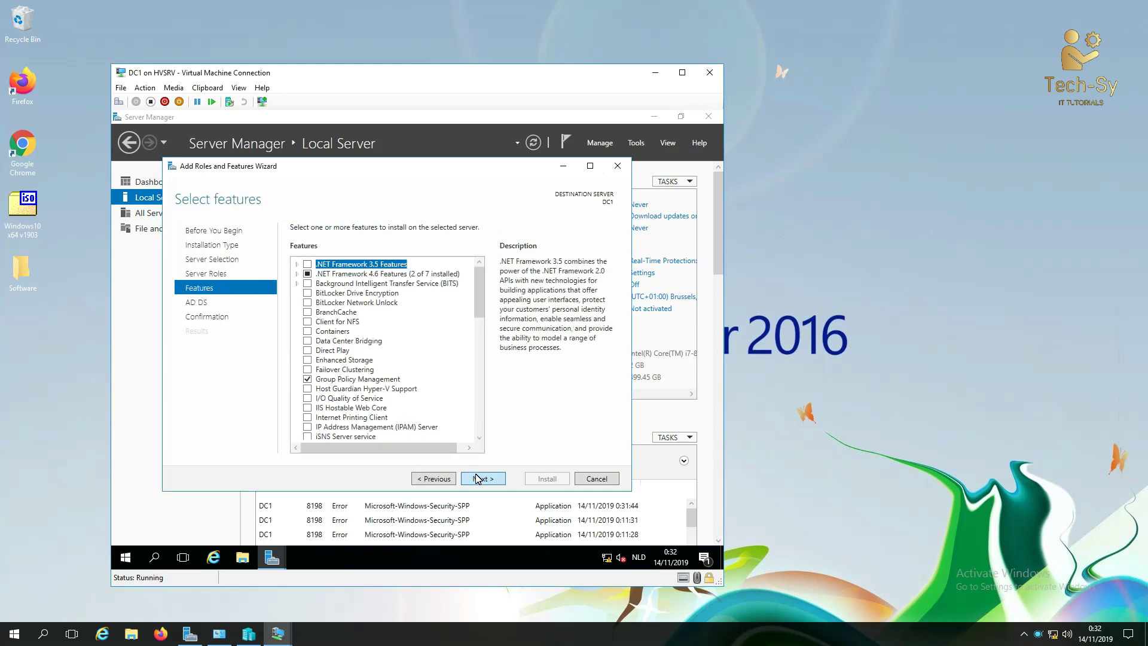
{"action": "left_click", "coordinate": [477, 478]}
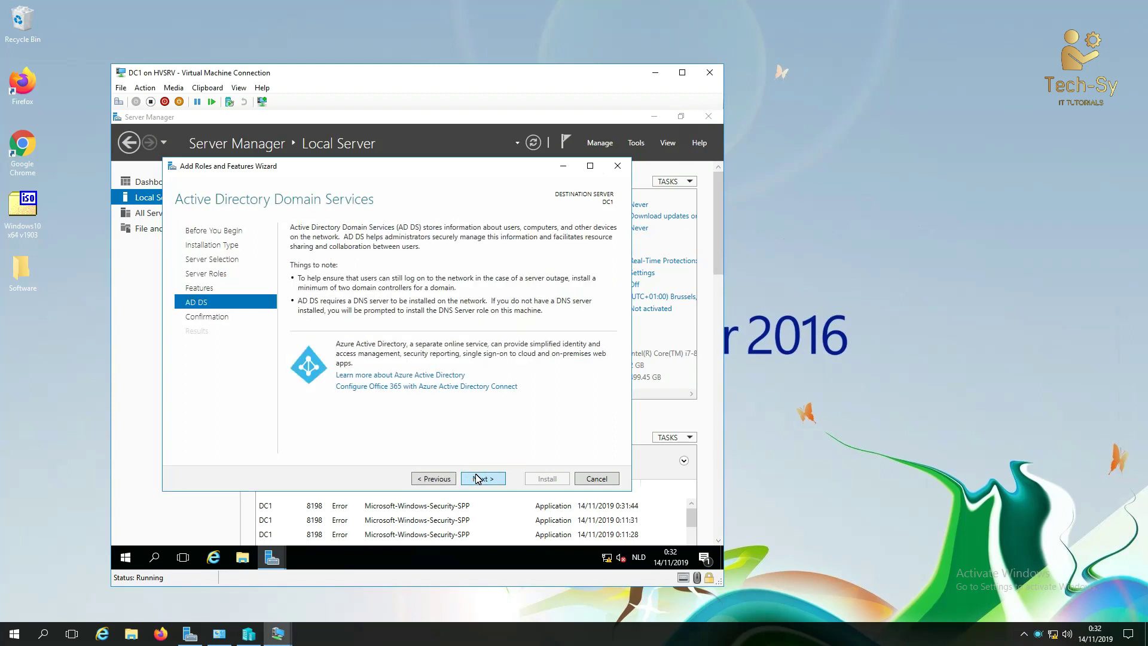
{"action": "left_click", "coordinate": [477, 479]}
{"action": "left_click", "coordinate": [547, 480]}
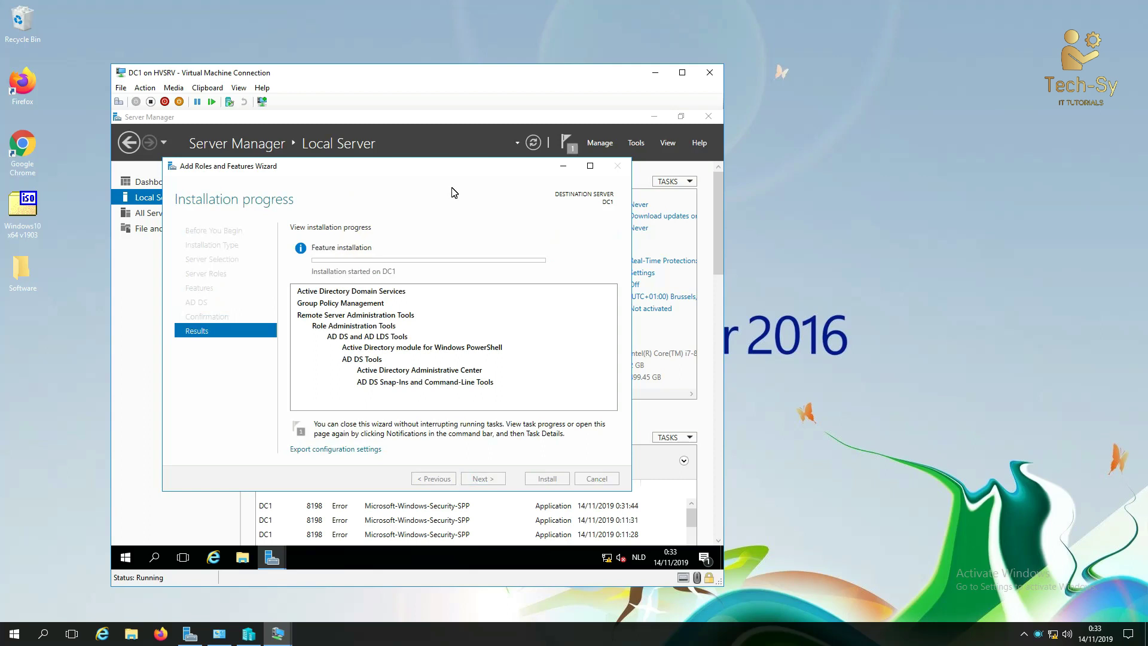
Step: After AD DS installs, launch 'Promote this server to a domain controller' for DC1
{"action": "left_click", "coordinate": [780, 227]}
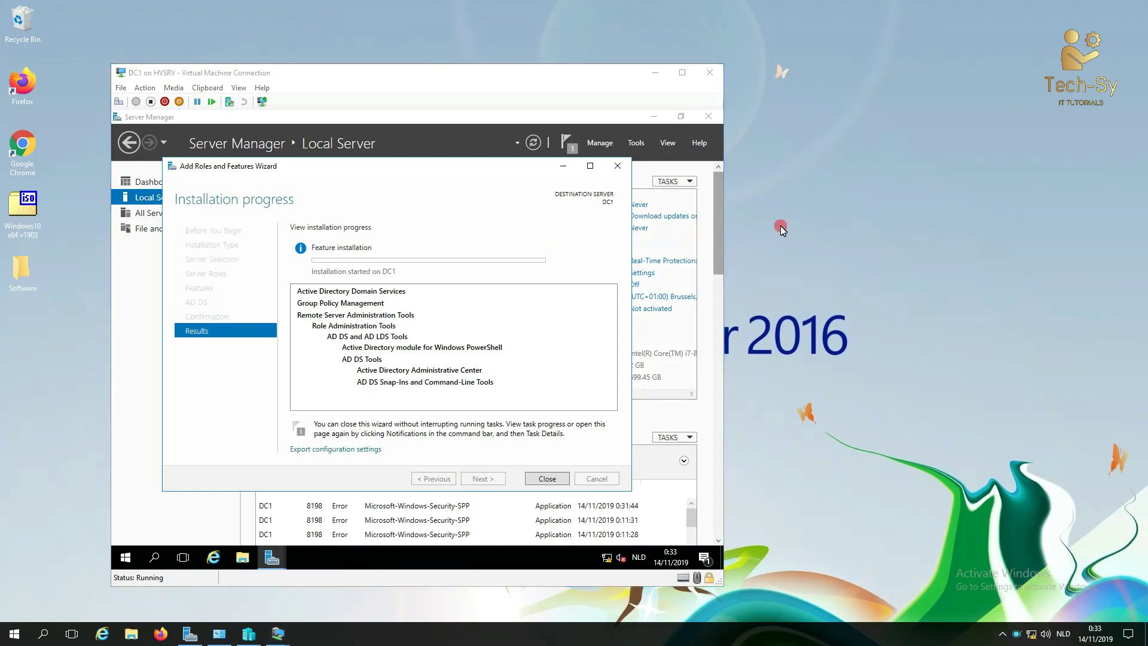
{"action": "left_click", "coordinate": [845, 188]}
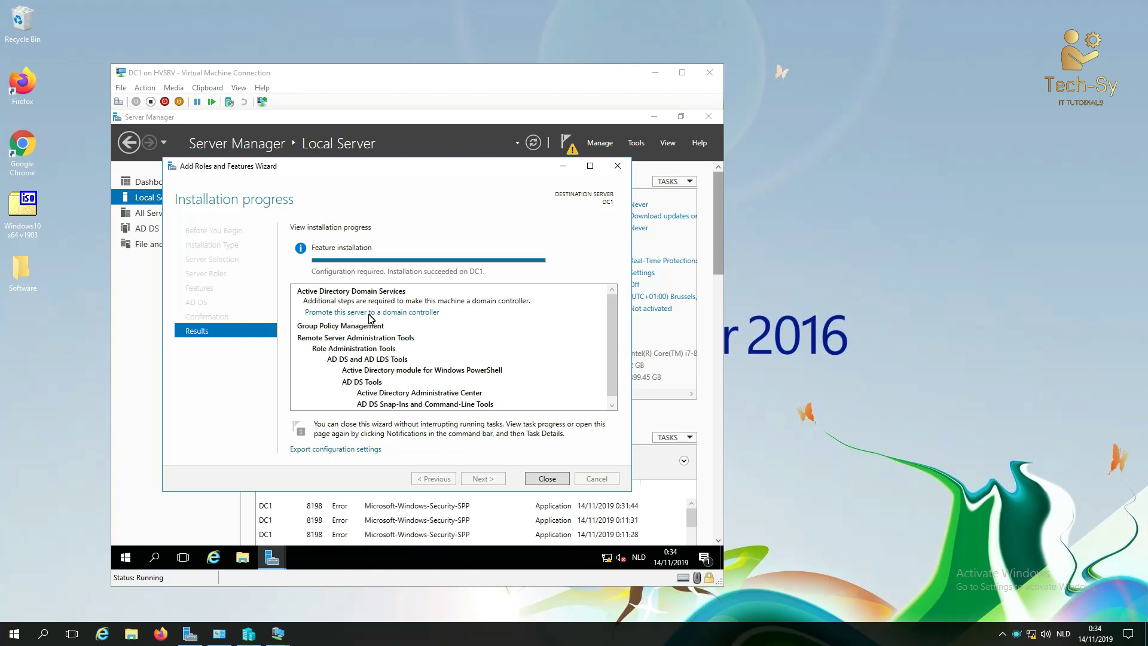
{"action": "left_click", "coordinate": [445, 325]}
{"action": "left_click", "coordinate": [357, 312]}
{"action": "left_click", "coordinate": [369, 213]}
{"action": "left_click_drag", "start_coordinate": [369, 213], "coordinate": [352, 179]}
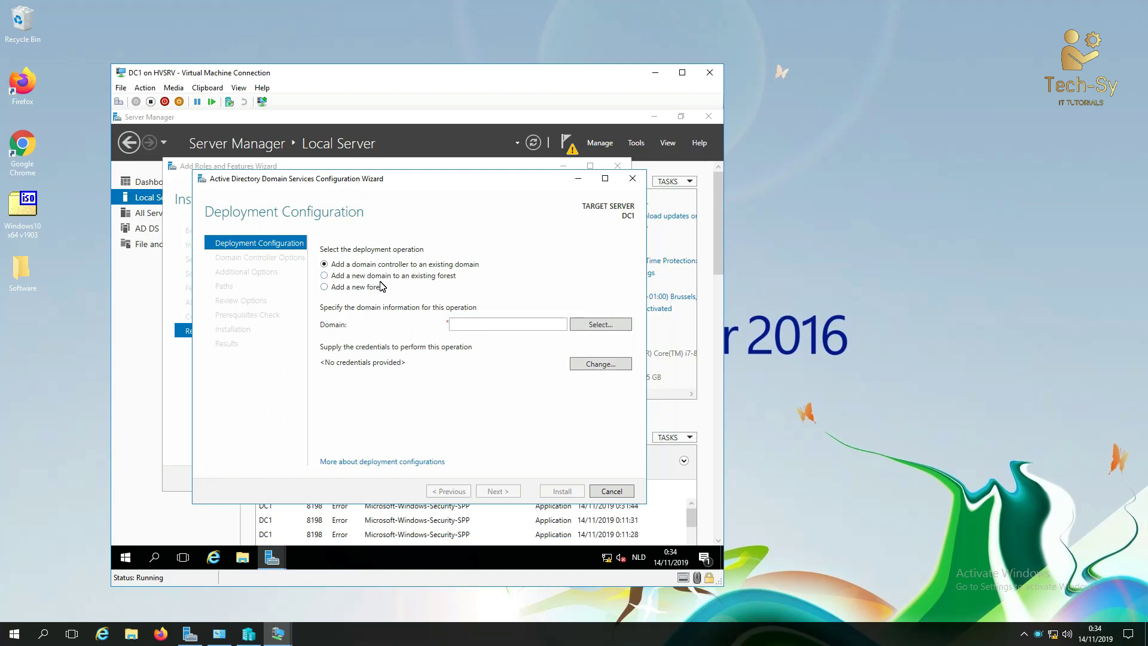
Step: Choose to add a new forest with root domain name Test.local and continue
{"action": "left_click", "coordinate": [342, 288]}
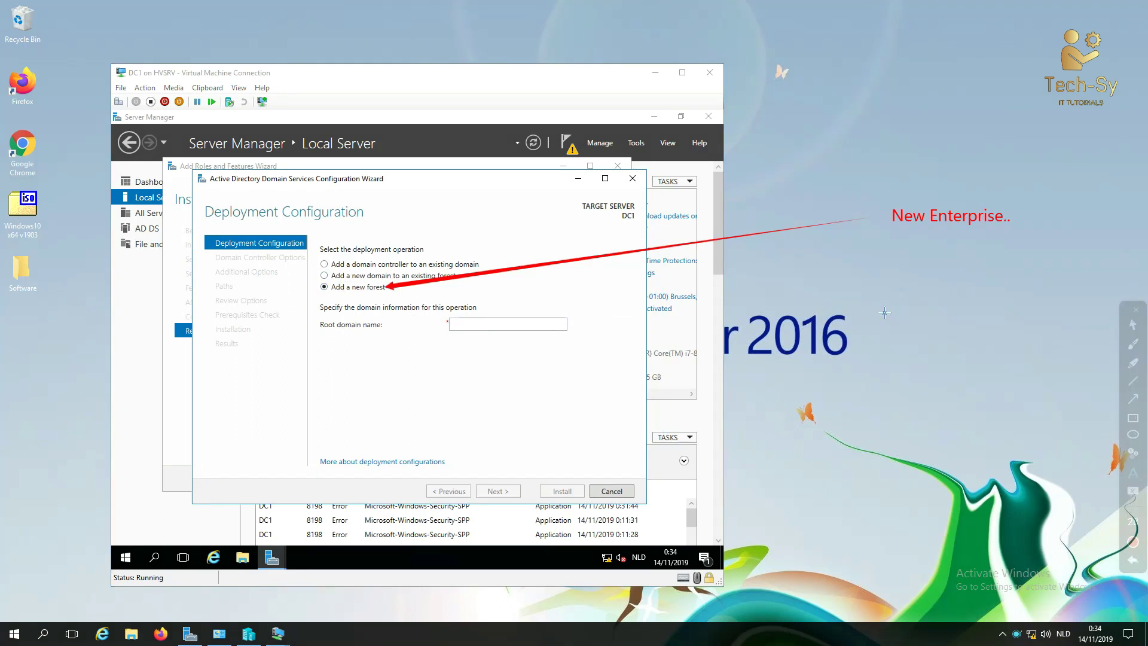
{"action": "left_click", "coordinate": [552, 329]}
{"action": "type", "text": "T"}
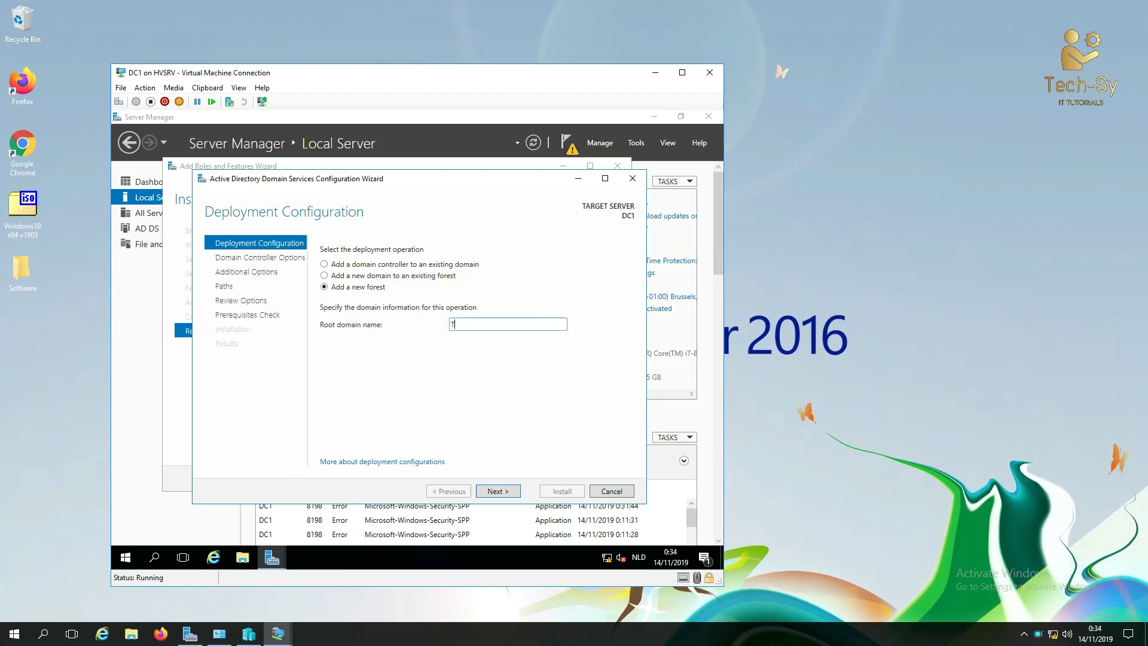
{"action": "type", "text": "est.local"}
{"action": "left_click", "coordinate": [894, 388]}
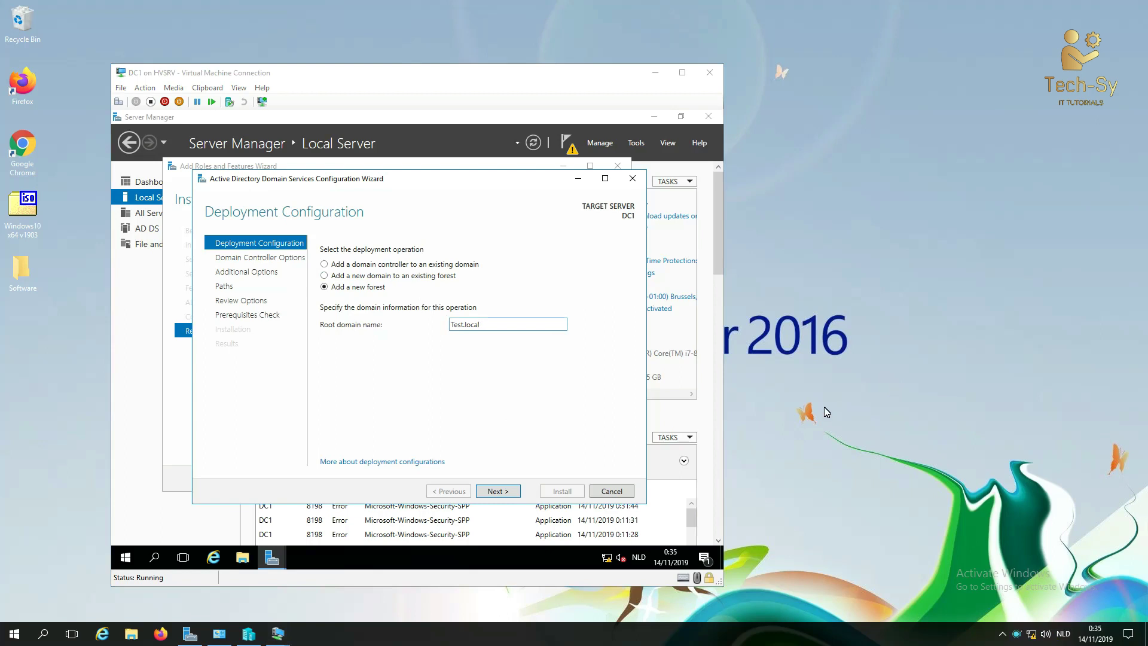
{"action": "left_click", "coordinate": [464, 356]}
{"action": "left_click", "coordinate": [500, 489]}
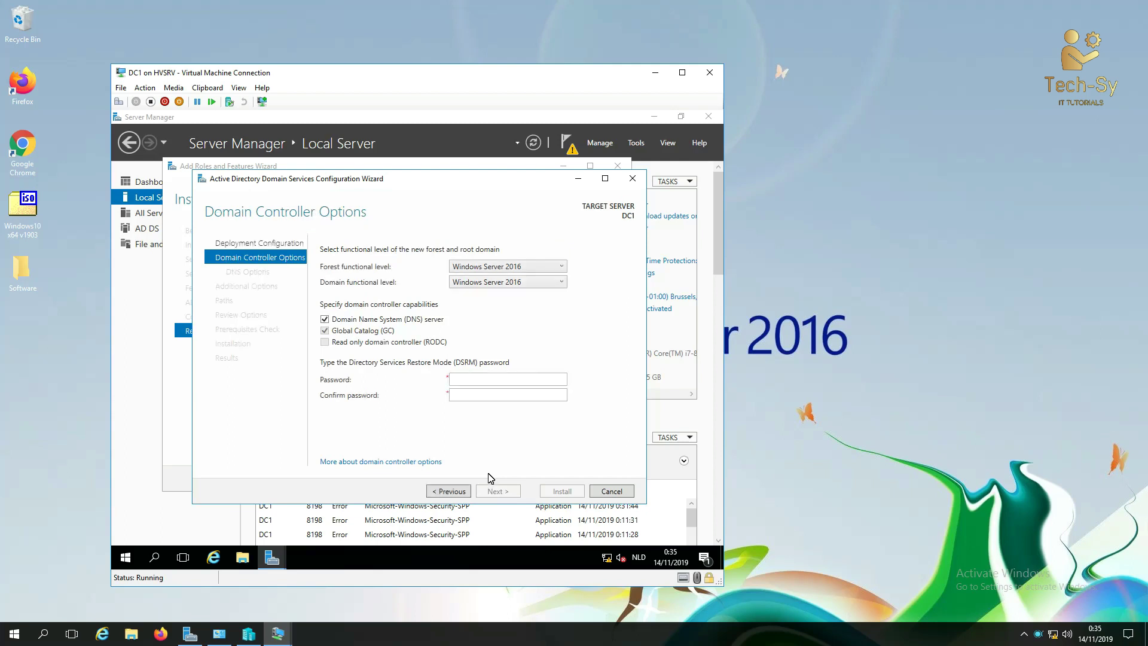
Step: Set the forest functional level to Windows Server 2012 R2
{"action": "left_click", "coordinate": [777, 256]}
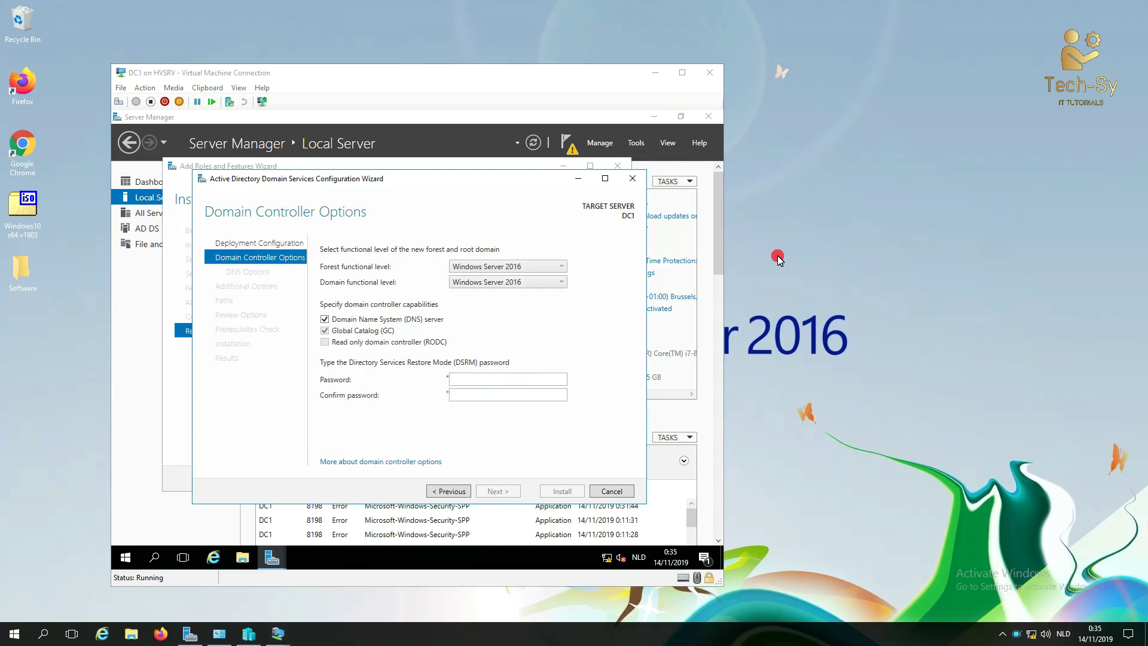
{"action": "left_click", "coordinate": [612, 258]}
{"action": "left_click", "coordinate": [555, 268]}
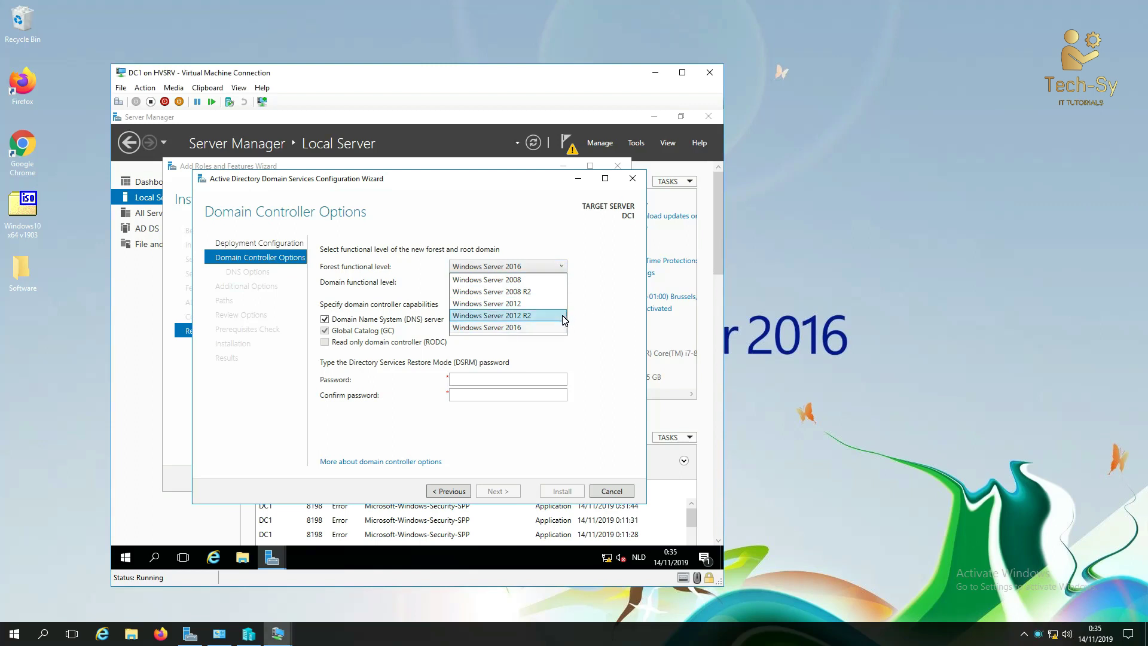
{"action": "left_click", "coordinate": [556, 319]}
{"action": "left_click", "coordinate": [553, 267]}
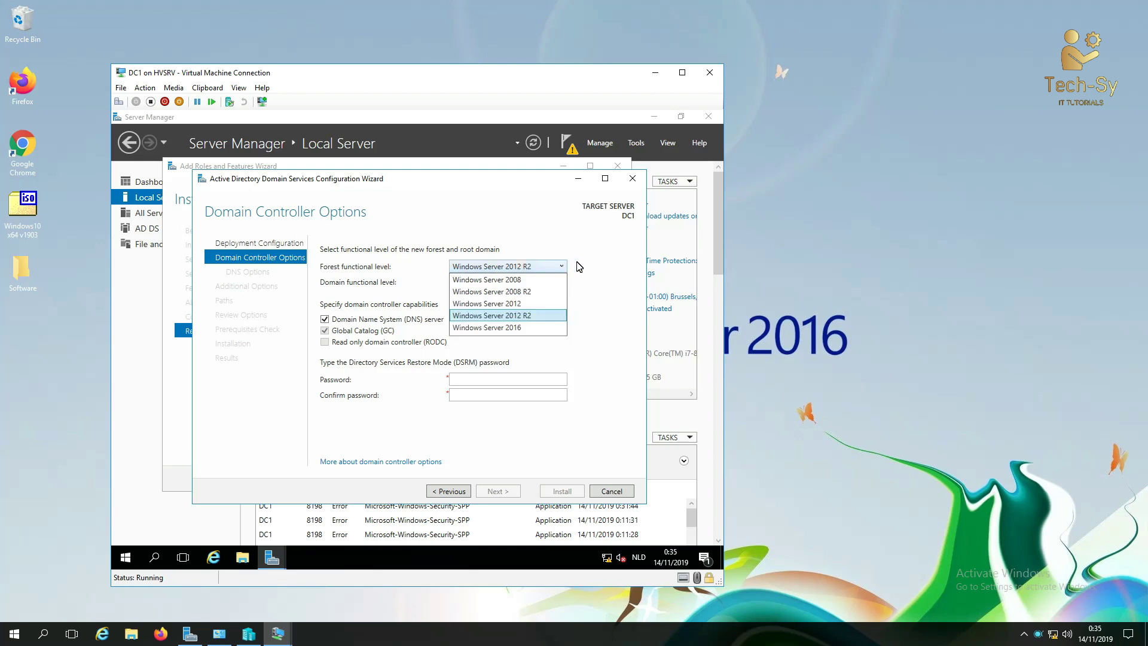
{"action": "left_click", "coordinate": [773, 251]}
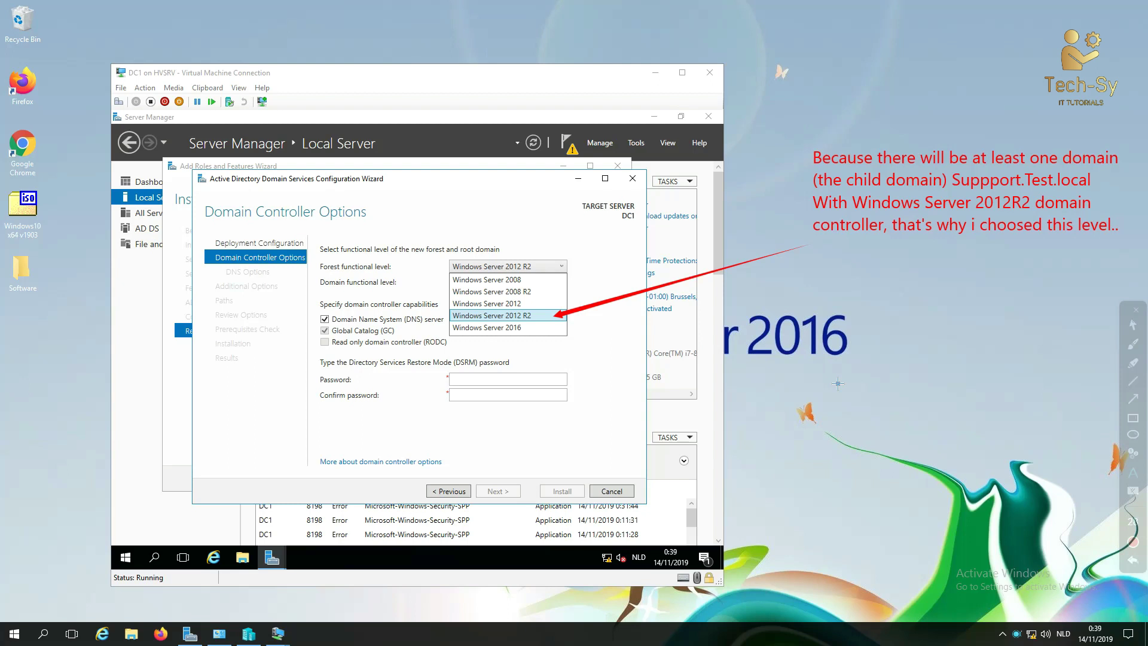
{"action": "key", "text": "Escape"}
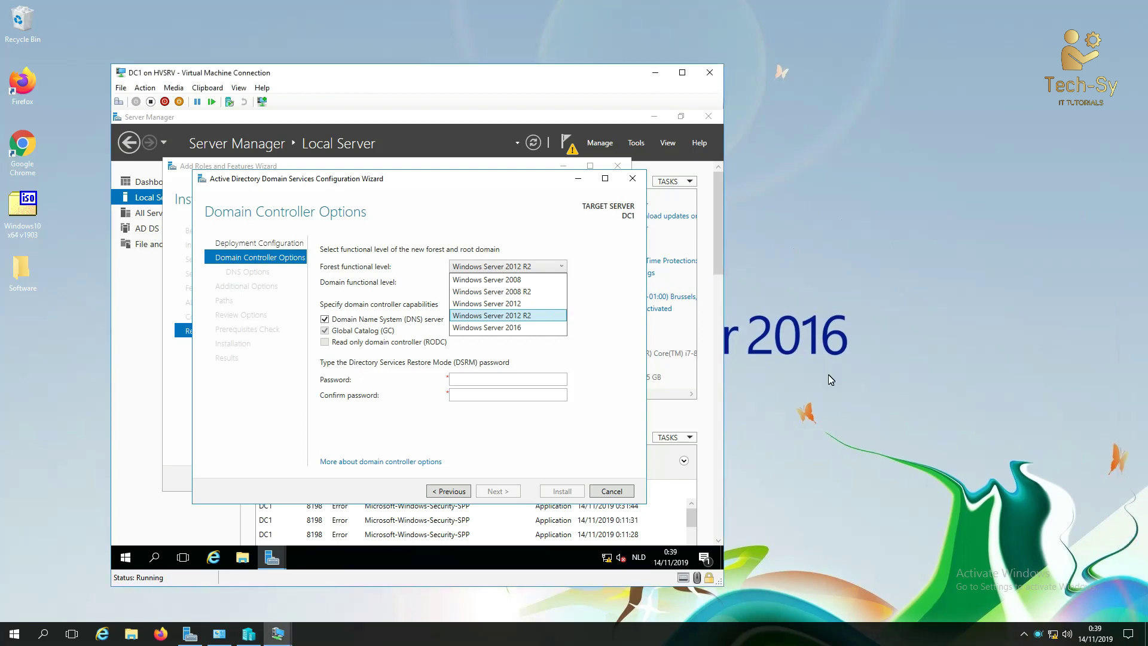
{"action": "left_click", "coordinate": [524, 325]}
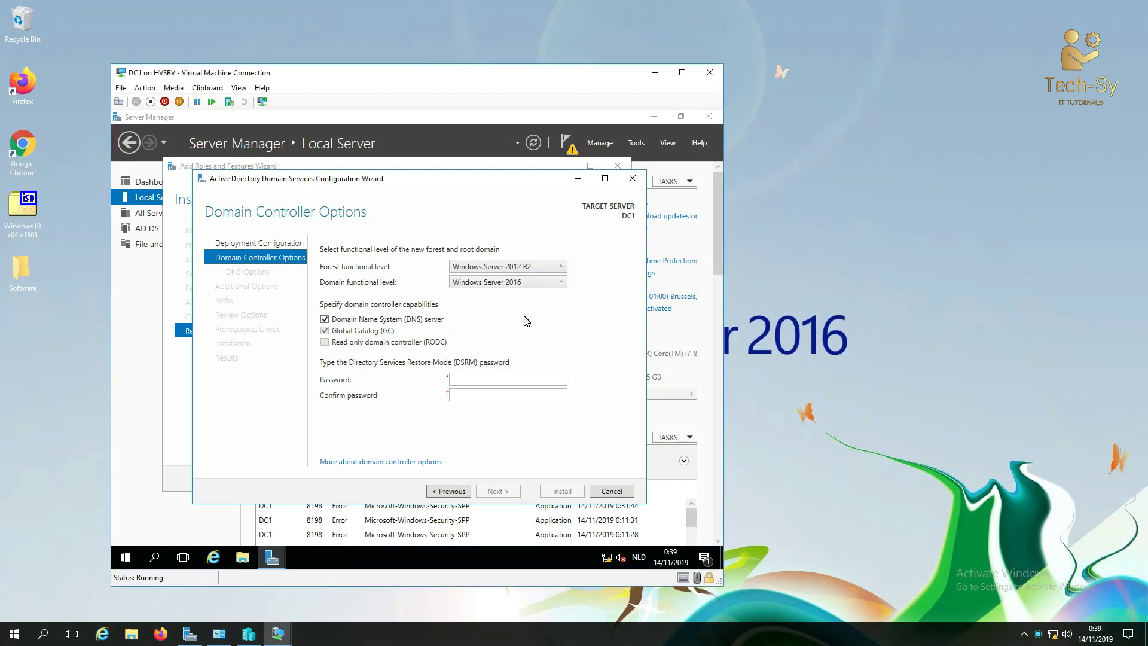
Step: Keep the domain functional level at Windows Server 2016
{"action": "left_click", "coordinate": [534, 268]}
{"action": "left_click", "coordinate": [539, 244]}
{"action": "left_click", "coordinate": [538, 284]}
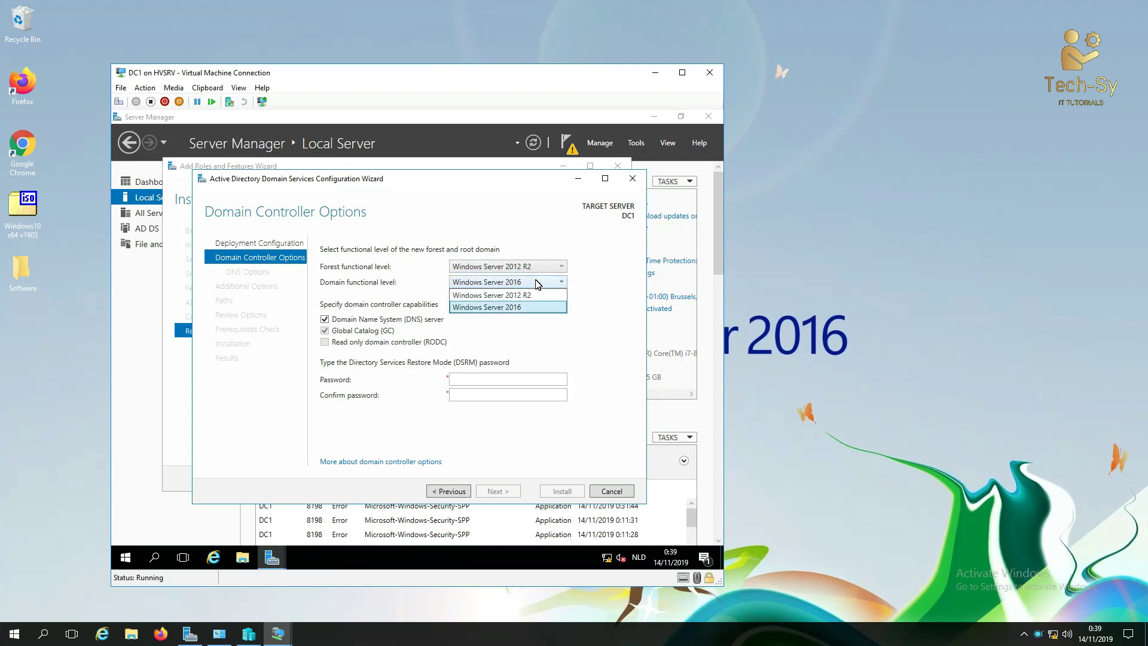
{"action": "left_click", "coordinate": [534, 281]}
{"action": "left_click", "coordinate": [780, 314]}
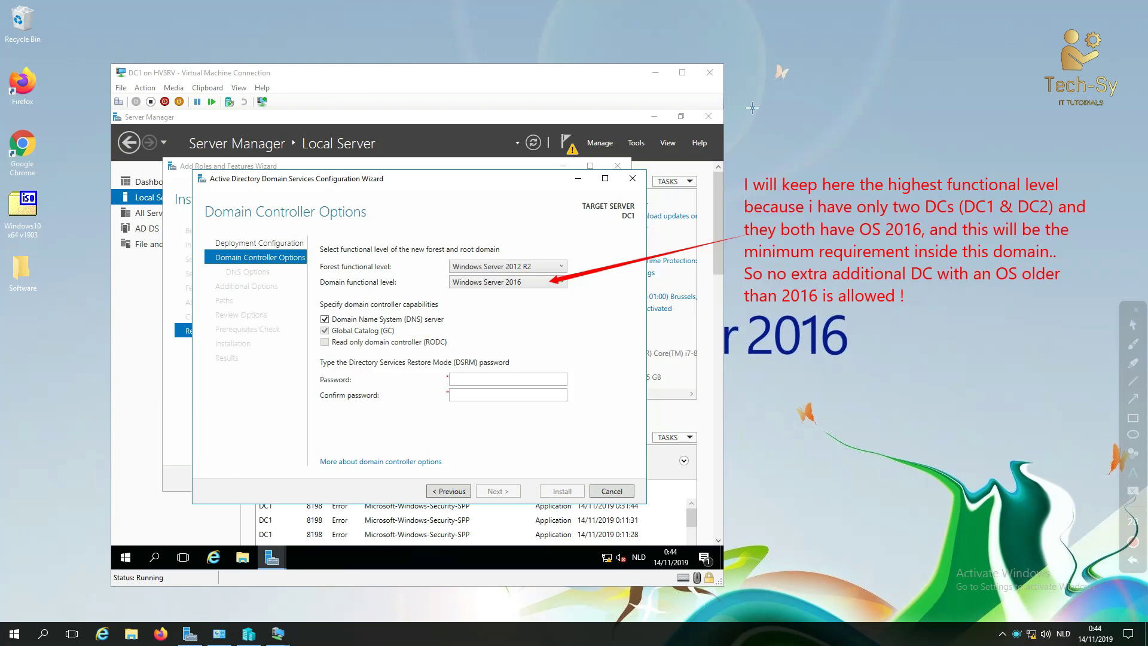
{"action": "key", "text": "Escape"}
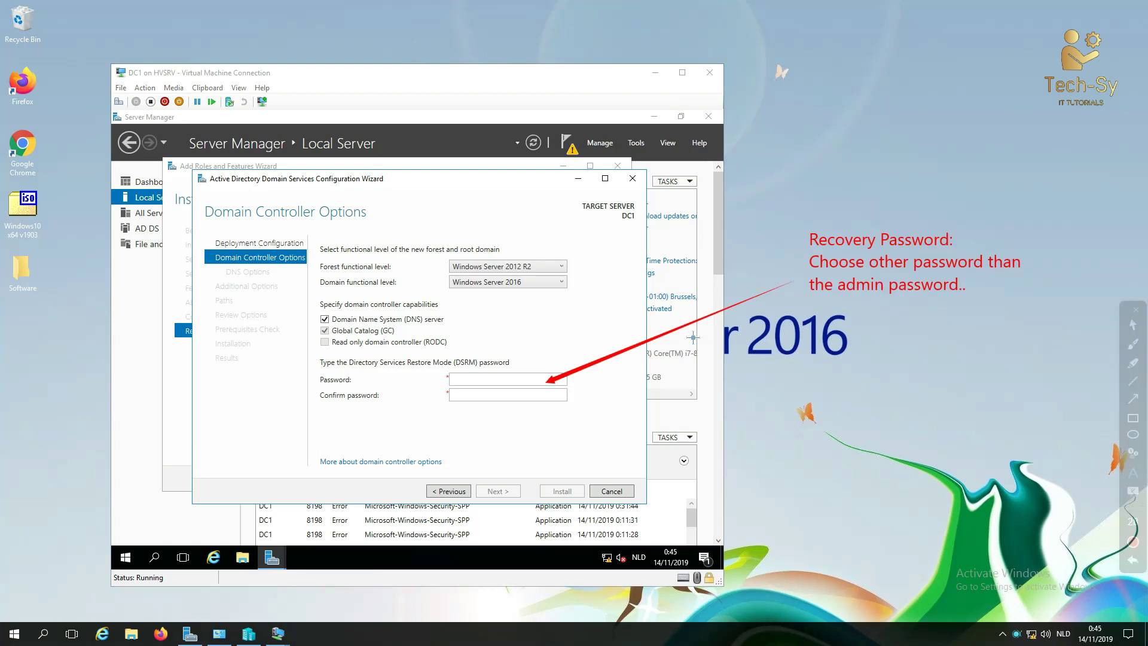
{"action": "key", "text": "Escape"}
Step: Enter the DSRM password and move on to confirm it
{"action": "left_click", "coordinate": [526, 380]}
{"action": "type", "text": "••••"}
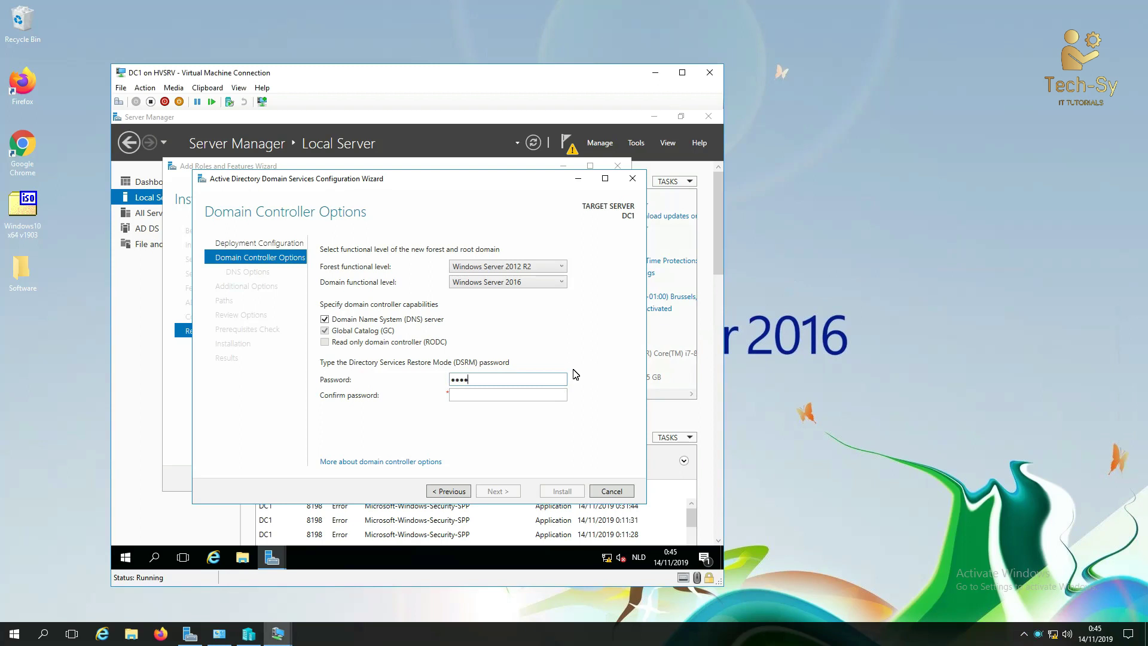
{"action": "type", "text": "••••"}
{"action": "key", "text": "Tab"}
{"action": "type", "text": "••••••••"}
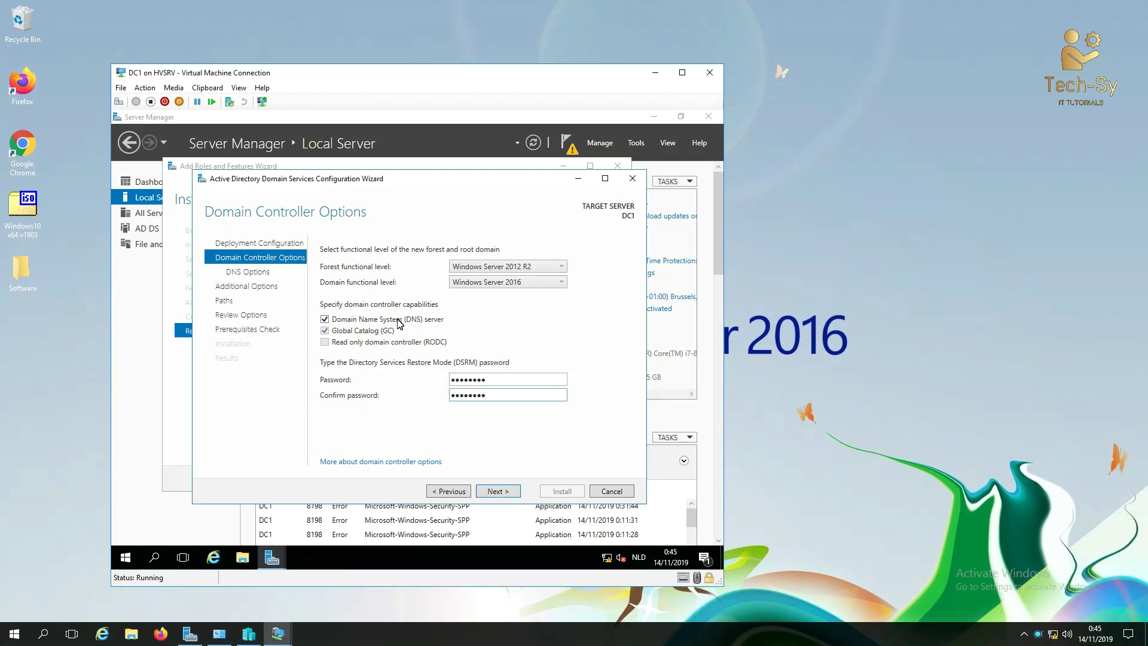
Step: Skip DNS delegation, keep NetBIOS name TEST, and advance to the Paths page
{"action": "left_click", "coordinate": [488, 494]}
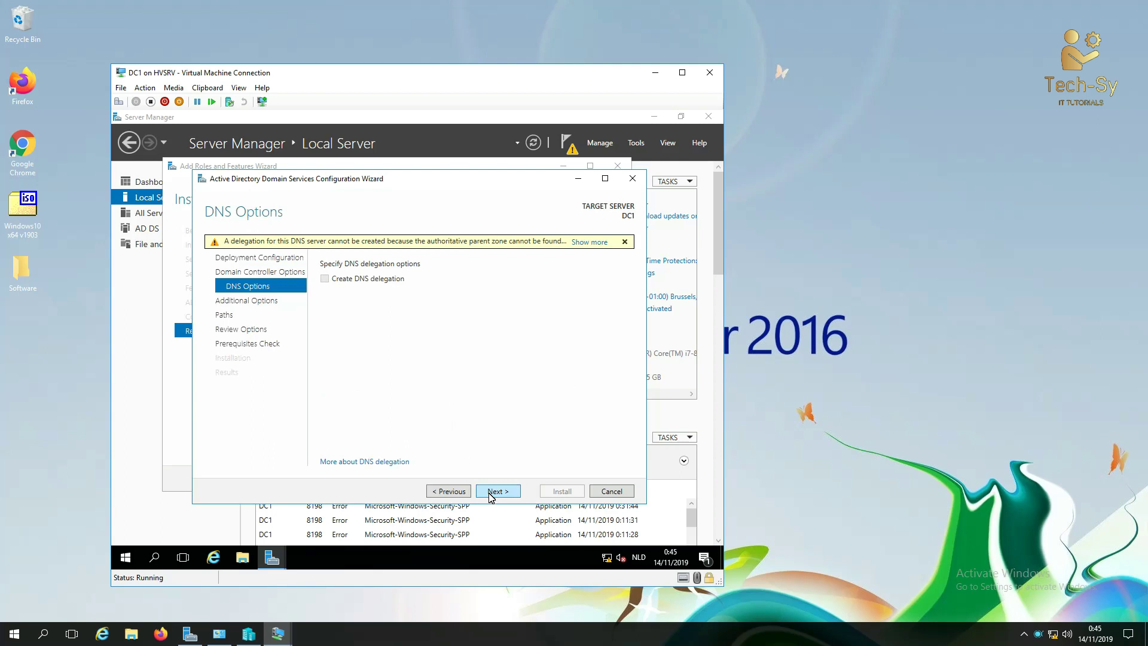
{"action": "left_click", "coordinate": [490, 494]}
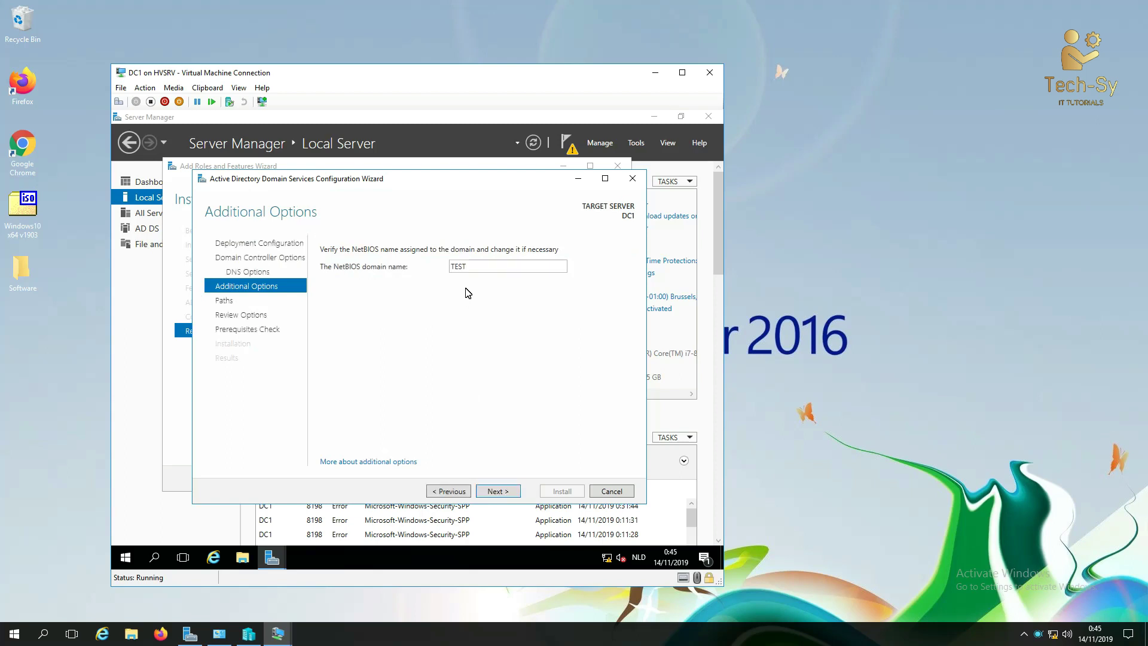
{"action": "double_click", "coordinate": [473, 266]}
{"action": "left_click", "coordinate": [848, 273]}
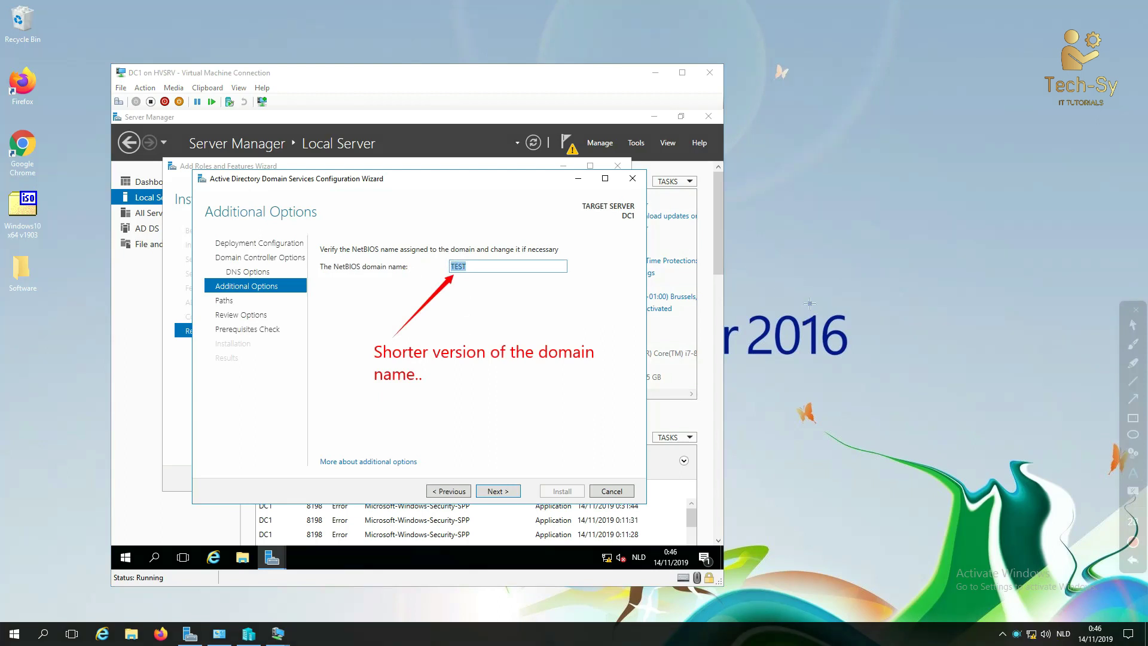
{"action": "key", "text": "Escape"}
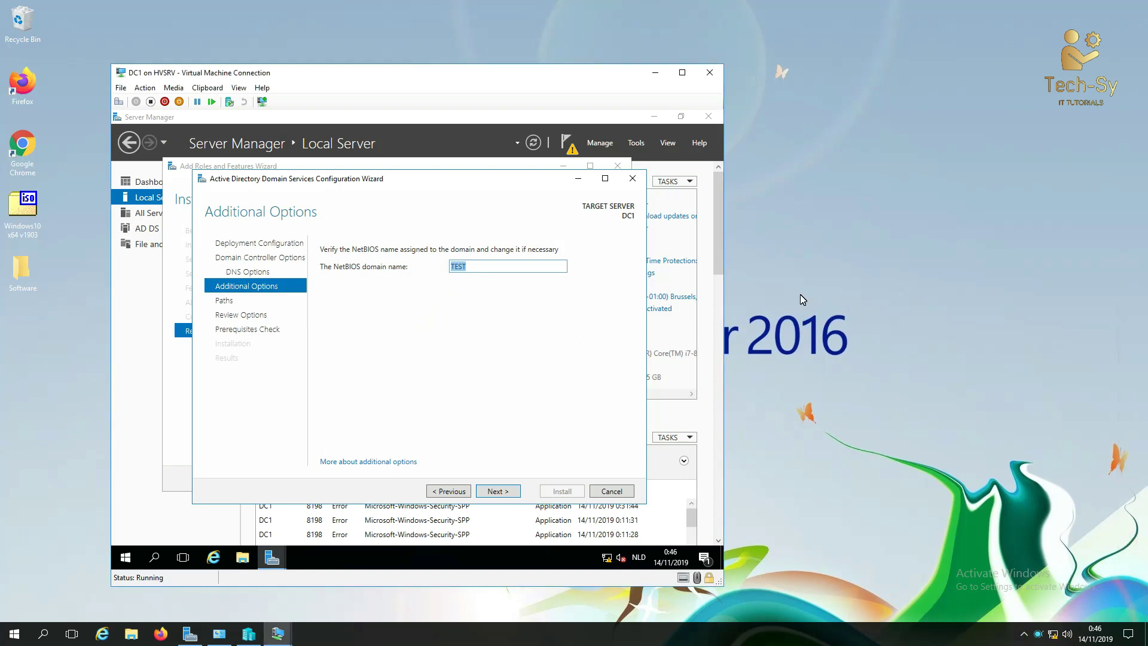
{"action": "left_click", "coordinate": [500, 492]}
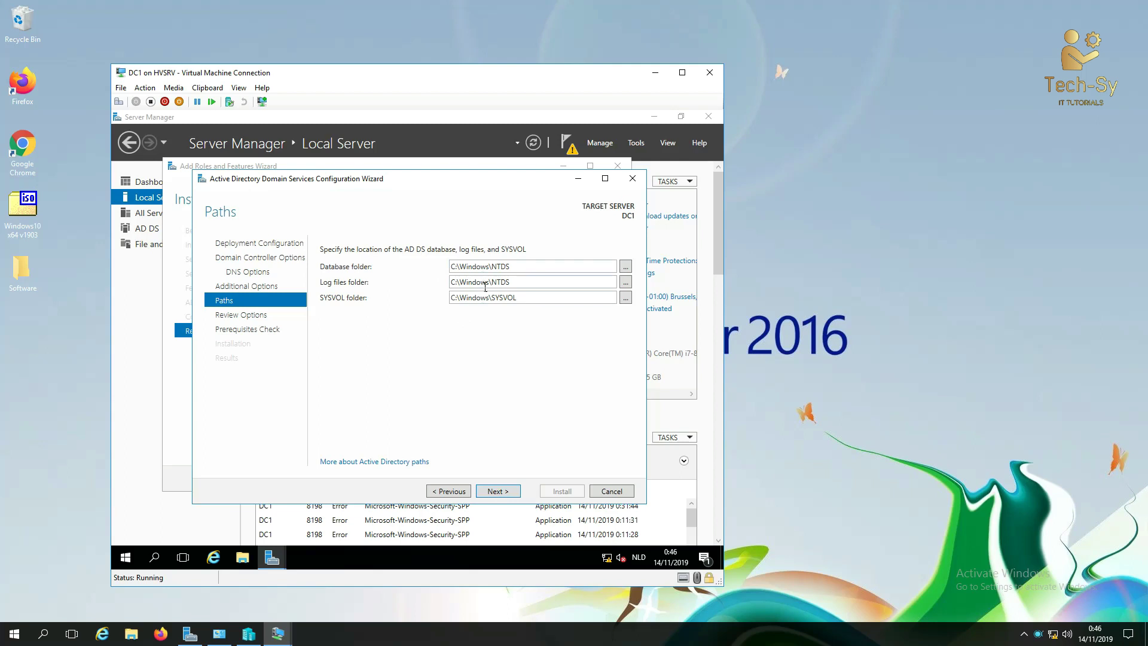
Step: Accept the default paths, review the chosen options and run the prerequisites check
{"action": "left_click", "coordinate": [509, 492]}
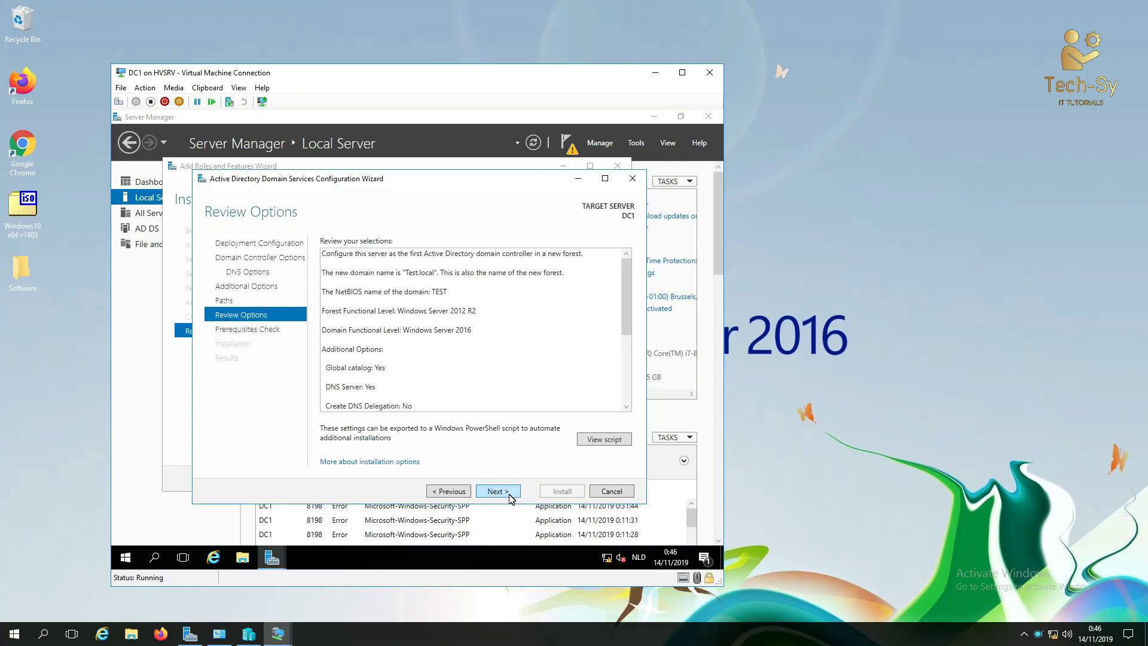
{"action": "scroll", "coordinate": [497, 395], "scroll_direction": "down", "scroll_amount": 5}
{"action": "scroll", "coordinate": [497, 394], "scroll_direction": "up", "scroll_amount": 5}
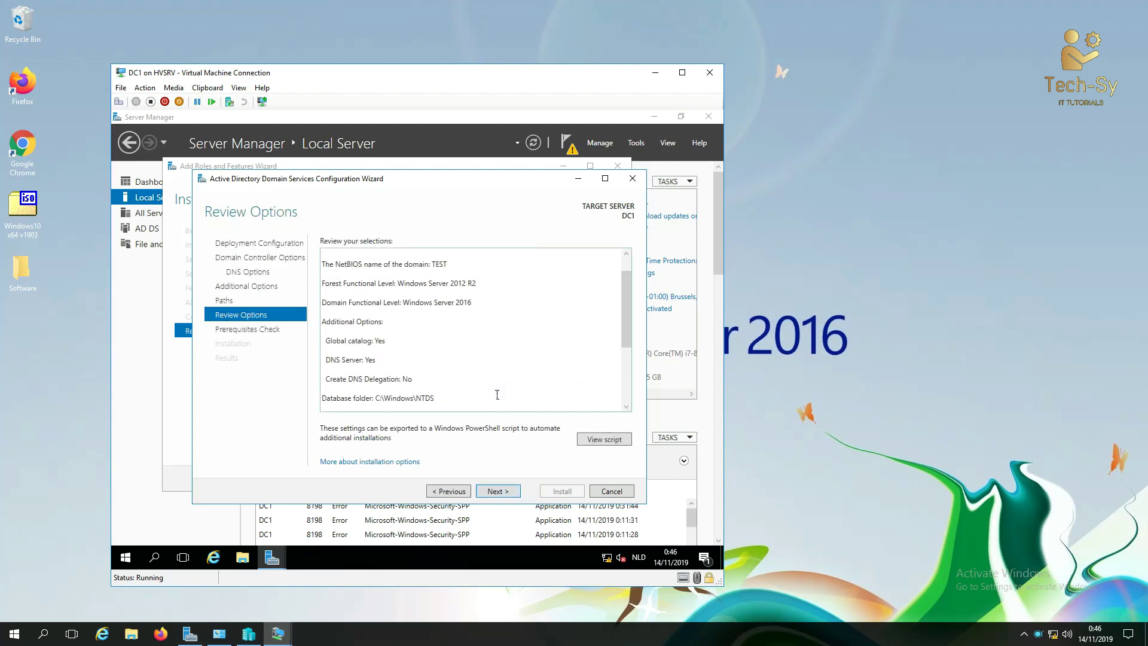
{"action": "left_click", "coordinate": [356, 243]}
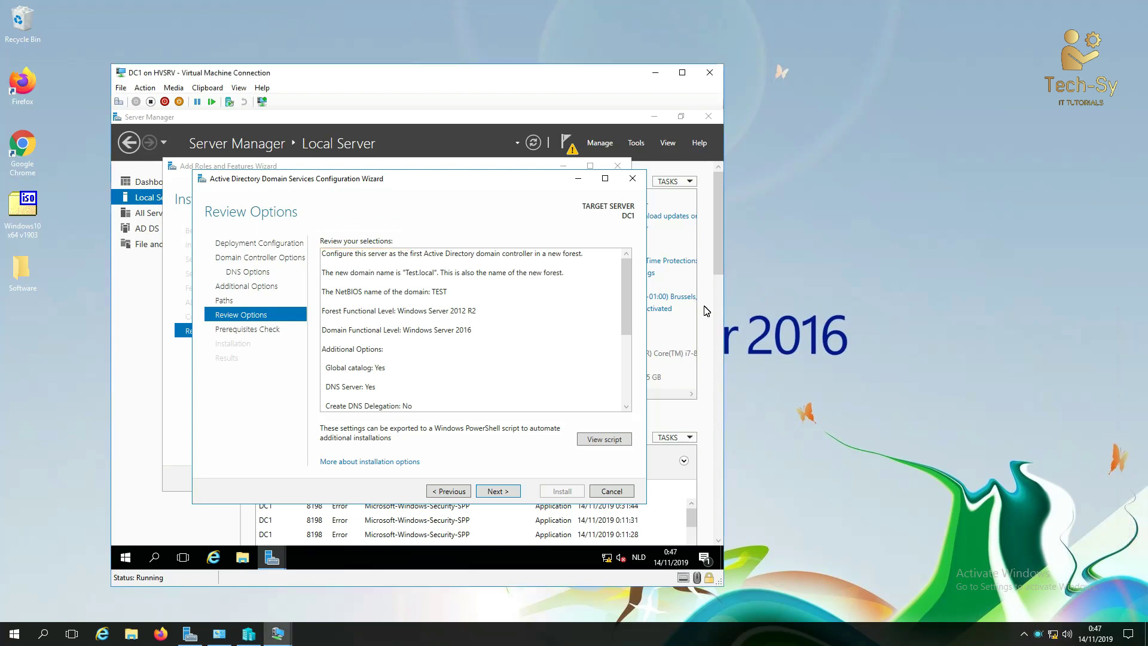
{"action": "left_click", "coordinate": [508, 490]}
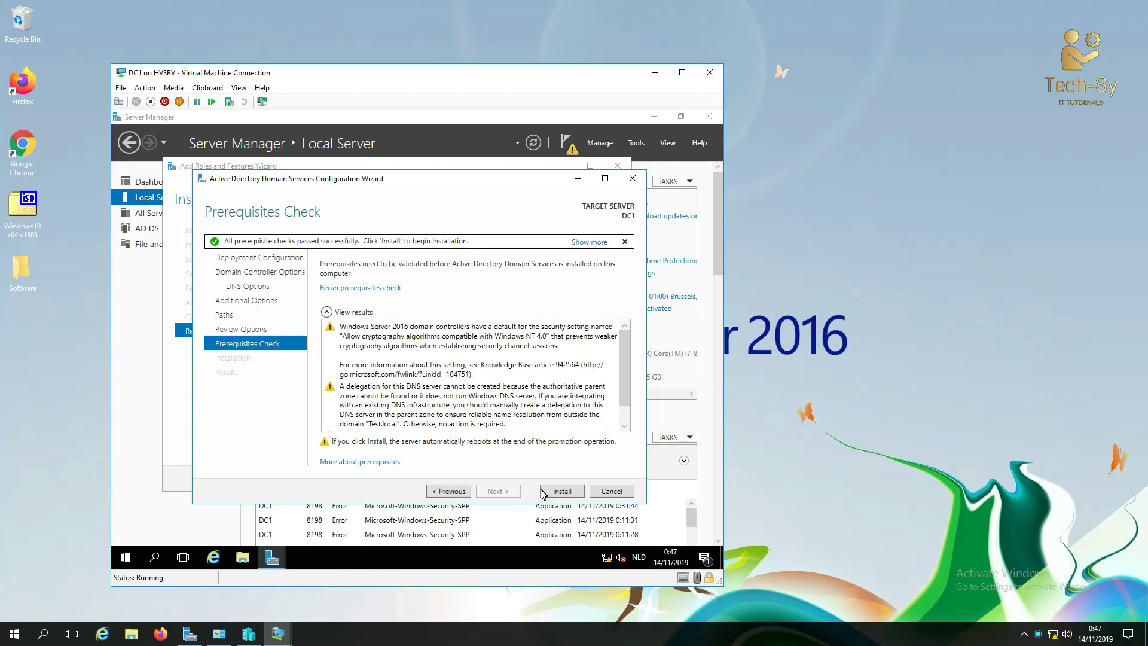
Step: Install AD DS to promote DC1 to domain controller, then dismiss the sign-out notice
{"action": "left_click", "coordinate": [560, 494]}
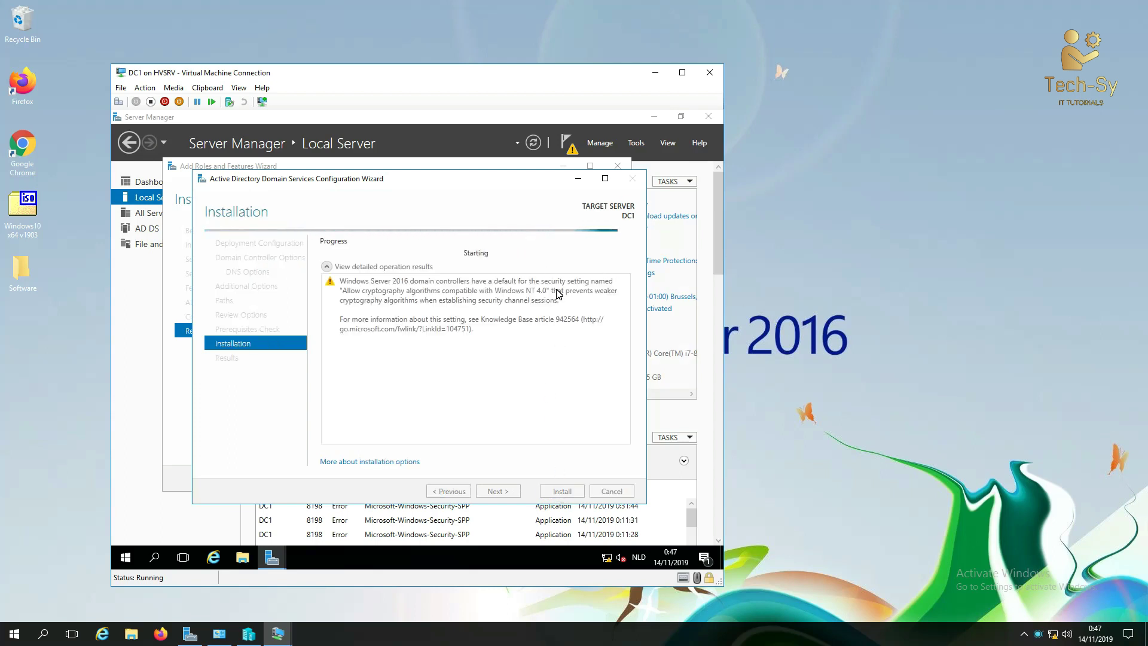
{"action": "left_click", "coordinate": [867, 307]}
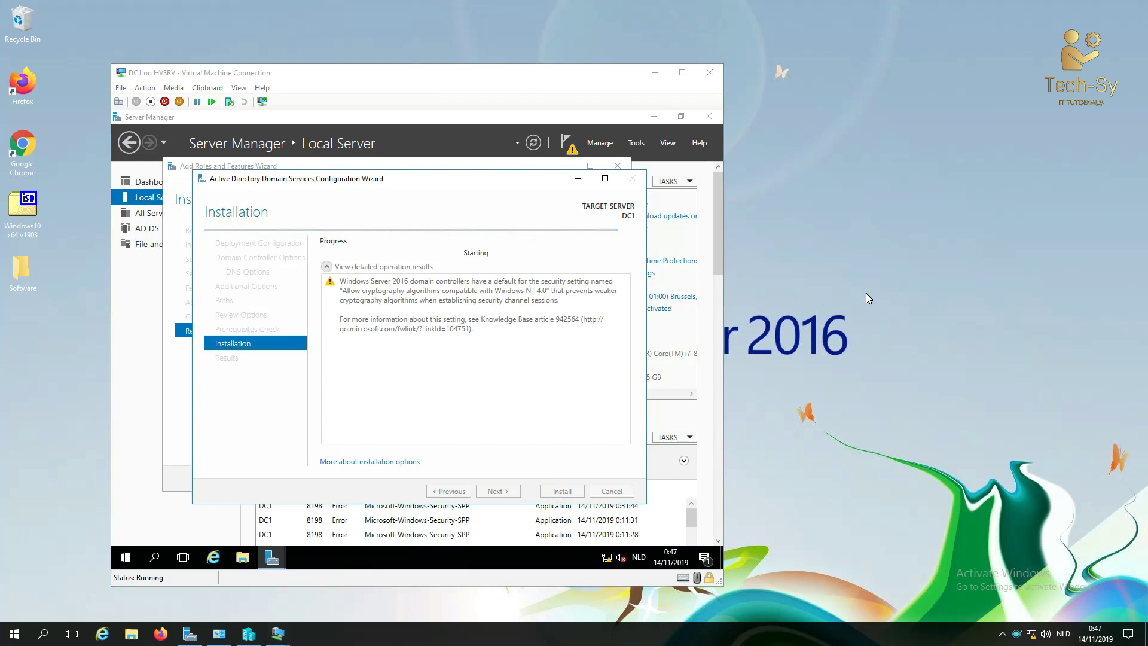
{"action": "left_click", "coordinate": [814, 329]}
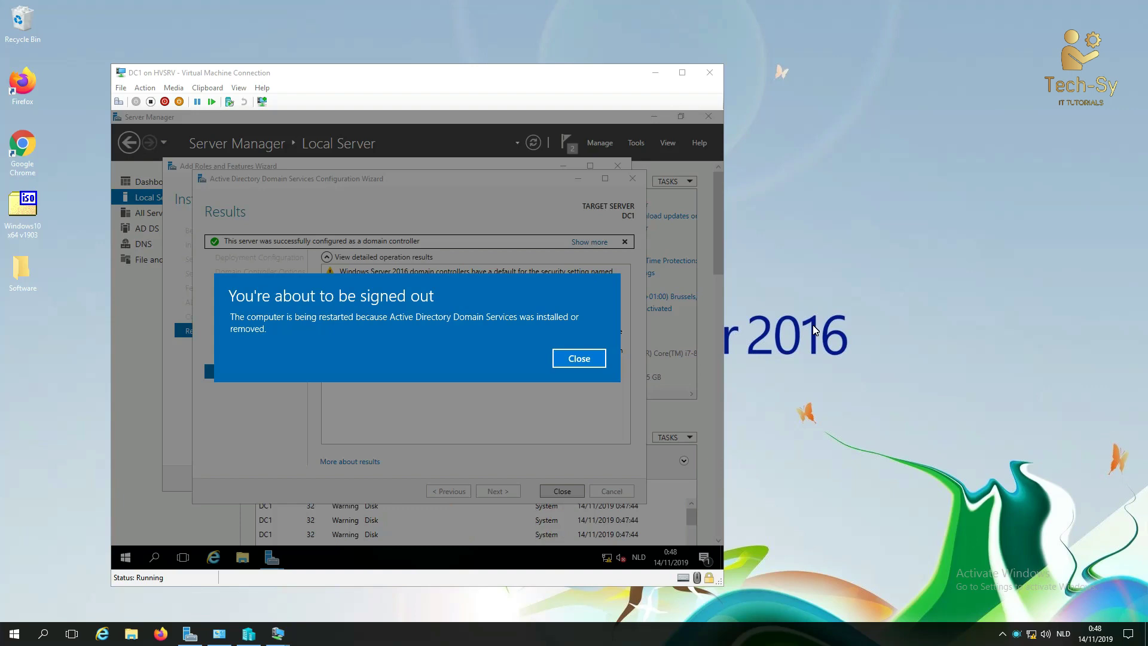
{"action": "left_click", "coordinate": [586, 359]}
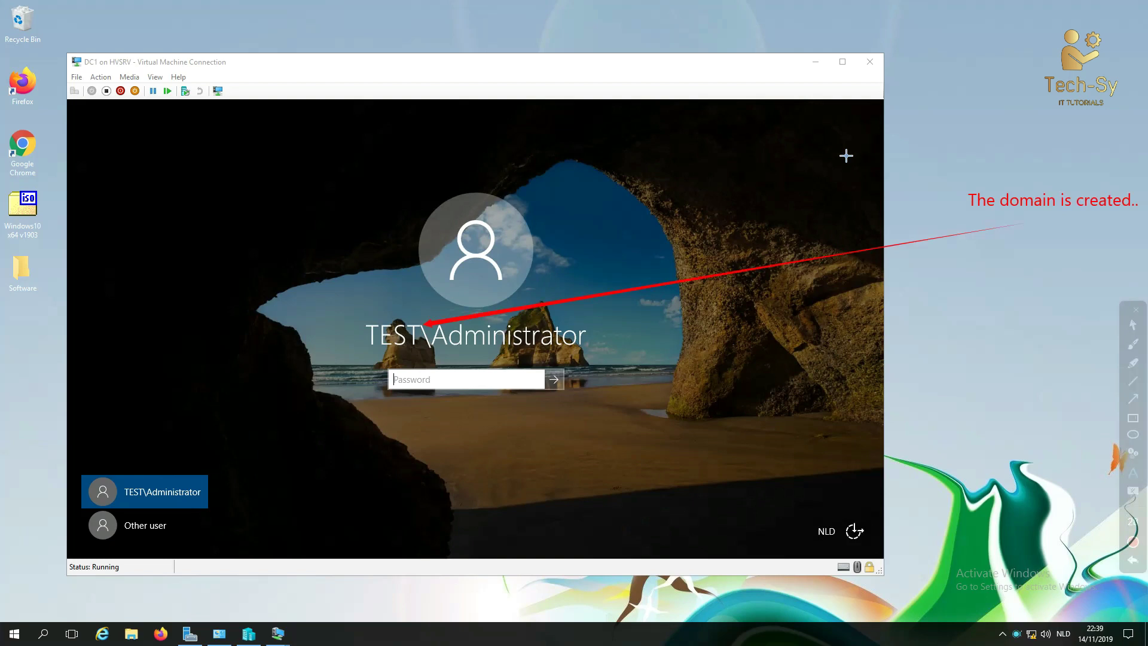
Step: Sign in to DC1 as TEST\Administrator with the administrator password
{"action": "key", "text": "Escape"}
{"action": "left_click", "coordinate": [471, 379]}
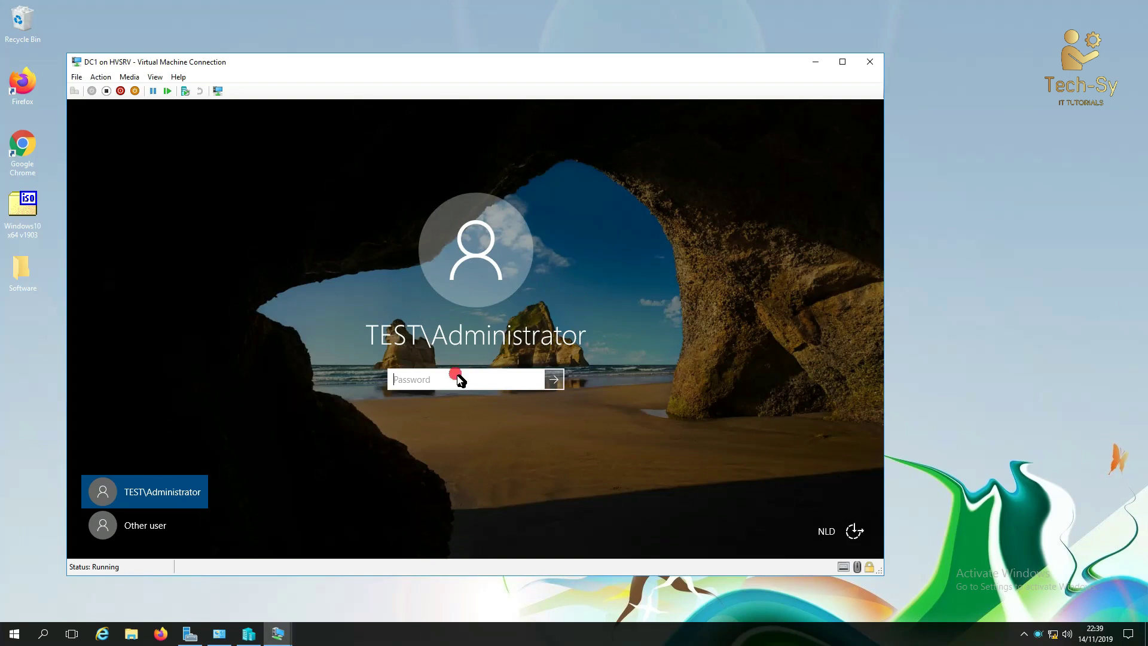
{"action": "type", "text": "••••••••"}
{"action": "key", "text": "Return"}
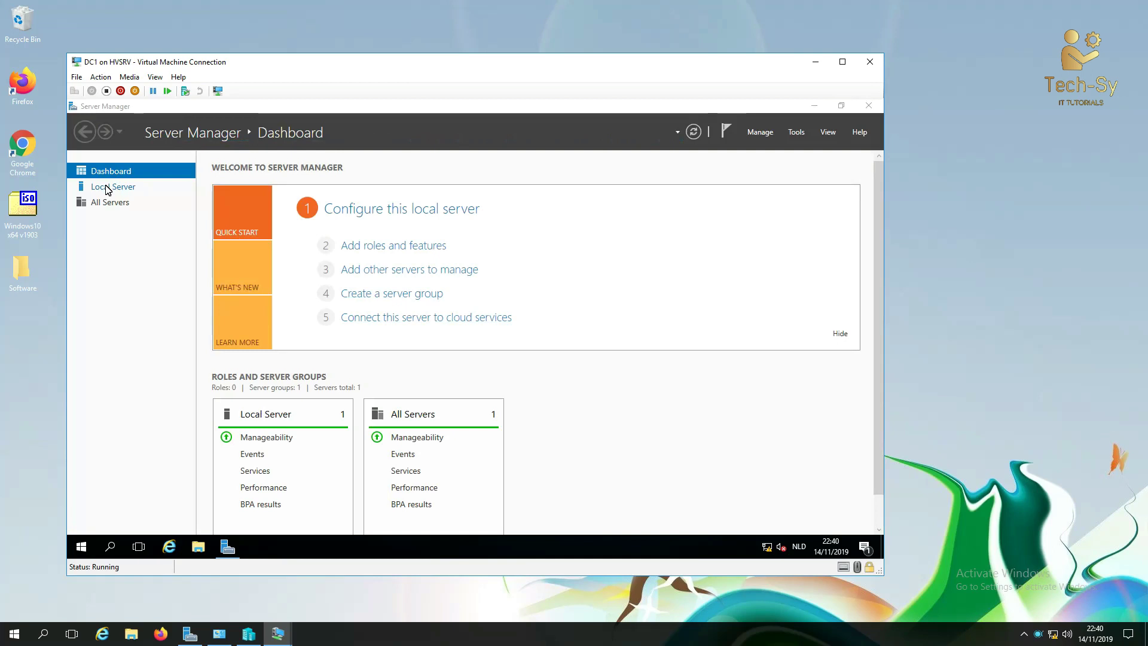
Step: Show the Local Server properties confirming DC1 belongs to domain Test.local
{"action": "left_click", "coordinate": [106, 187]}
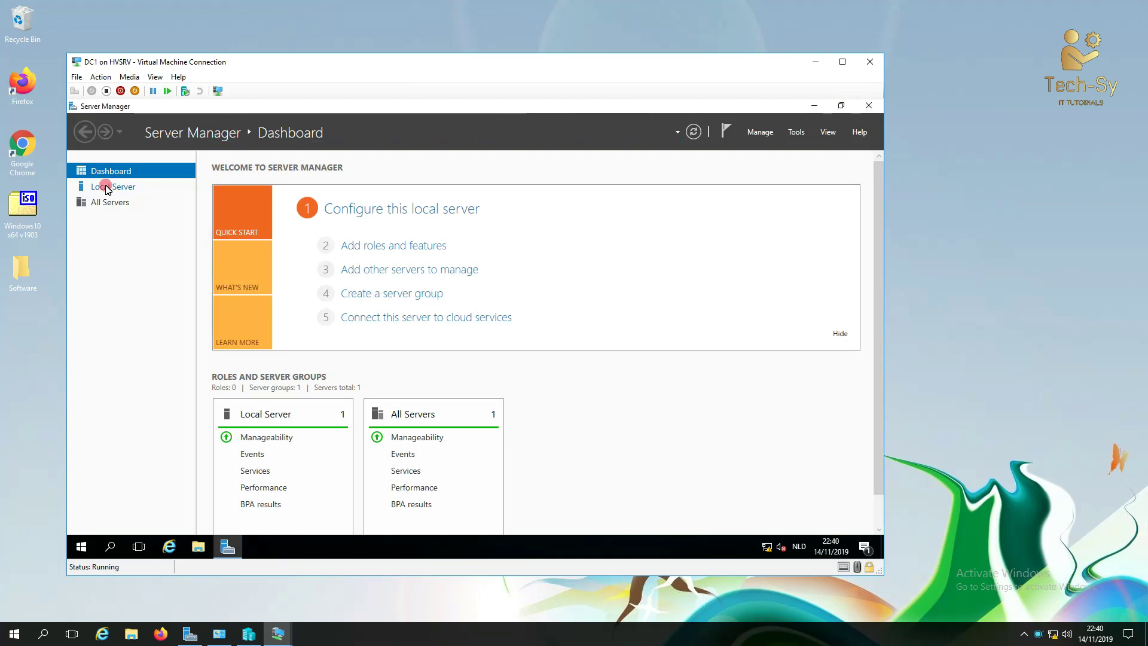
{"action": "left_click", "coordinate": [108, 189]}
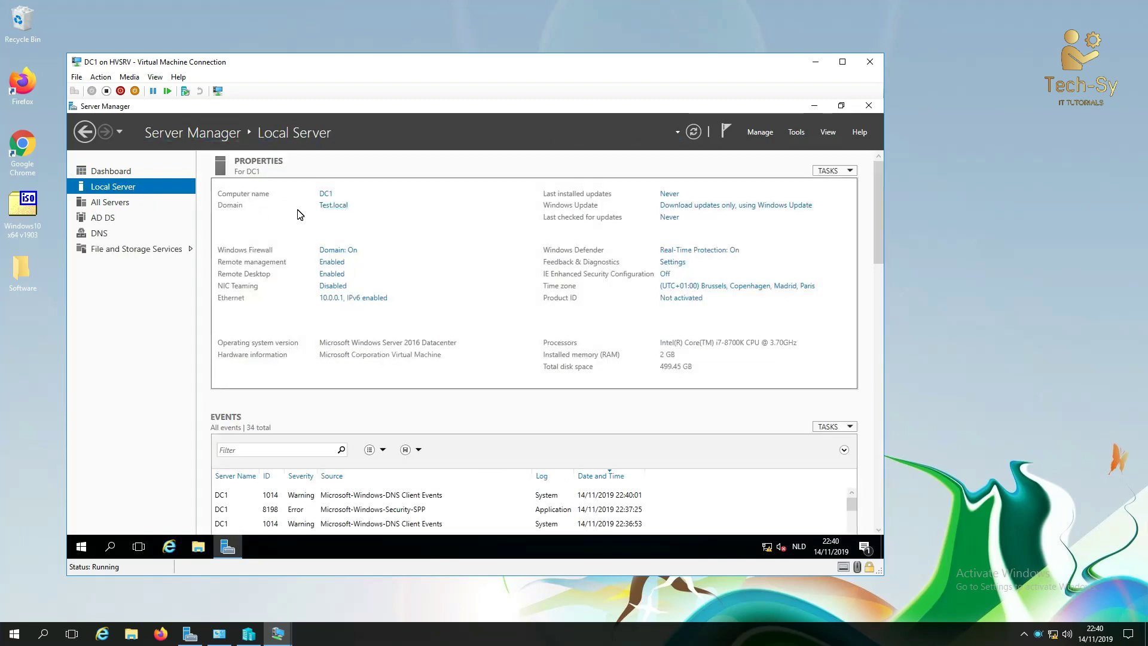
{"action": "right_click", "coordinate": [87, 548]}
Step: Confirm the System page lists domain Test.local, minimize it, and list Server Manager's Active Directory tools
{"action": "left_click", "coordinate": [142, 272]}
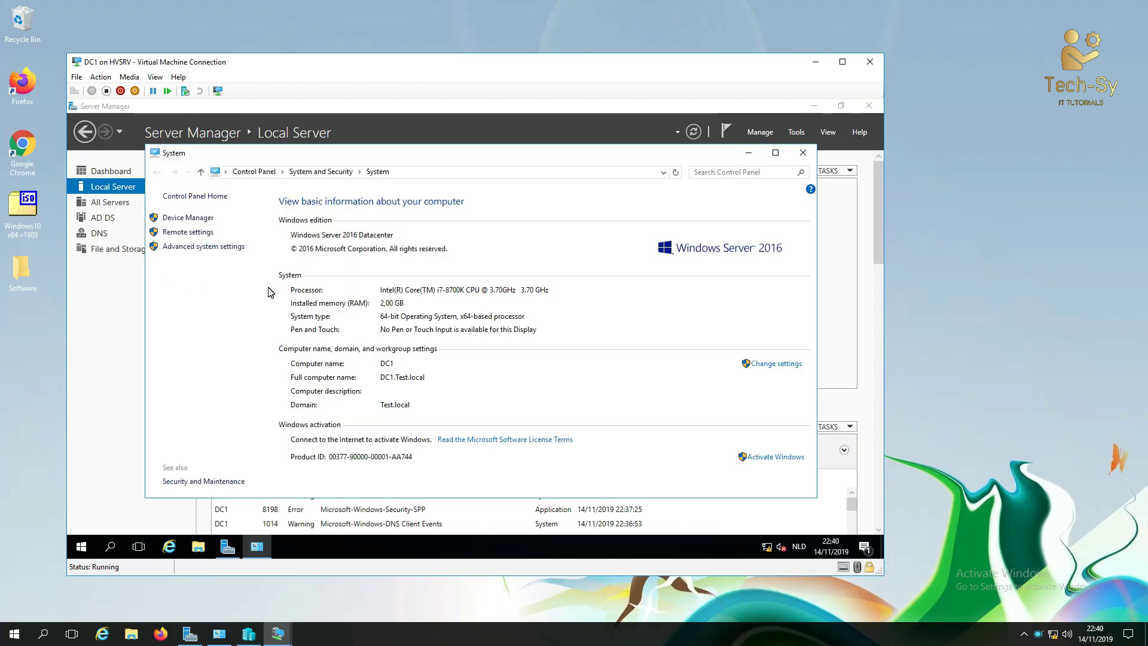
{"action": "left_click", "coordinate": [966, 335]}
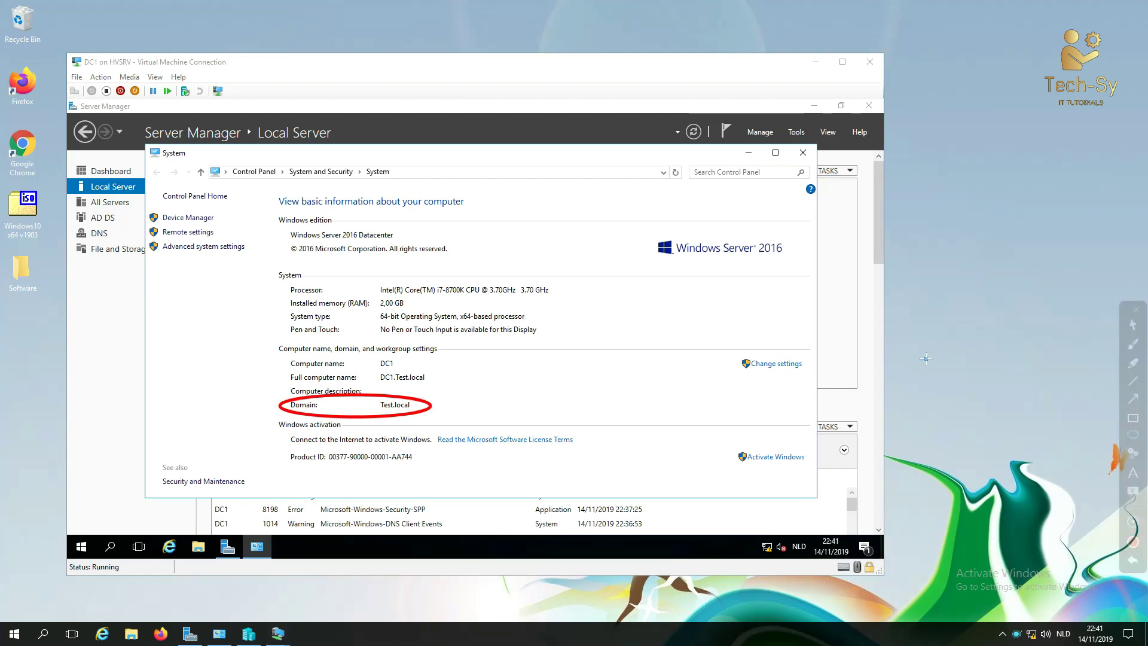
{"action": "key", "text": "Escape"}
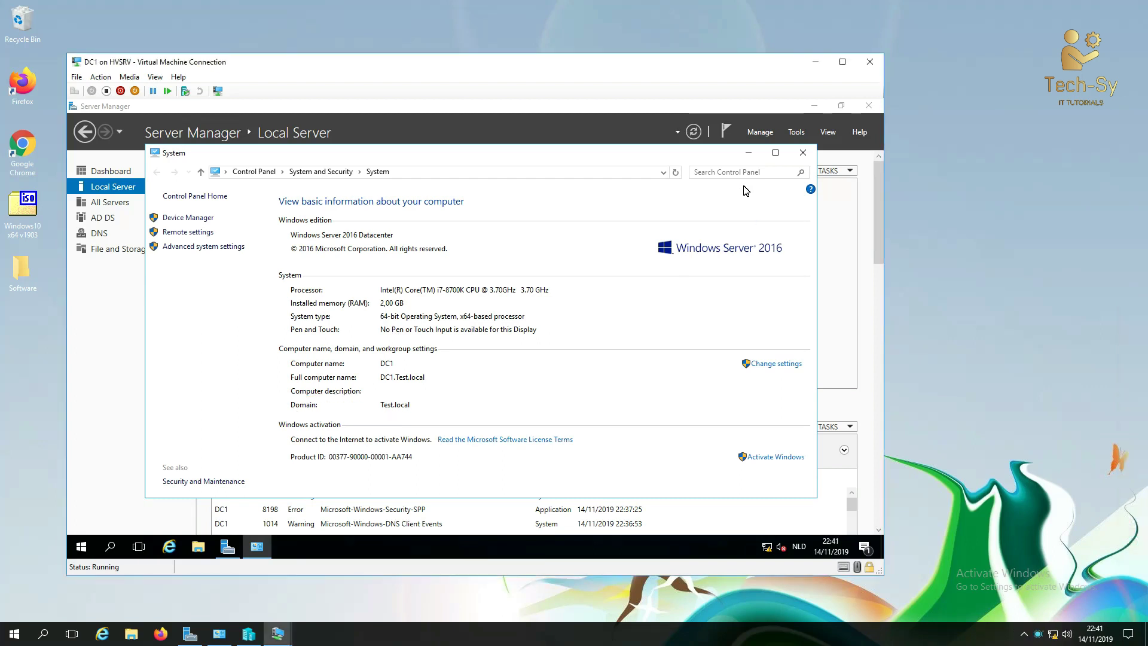
{"action": "left_click", "coordinate": [748, 152]}
{"action": "left_click", "coordinate": [795, 133]}
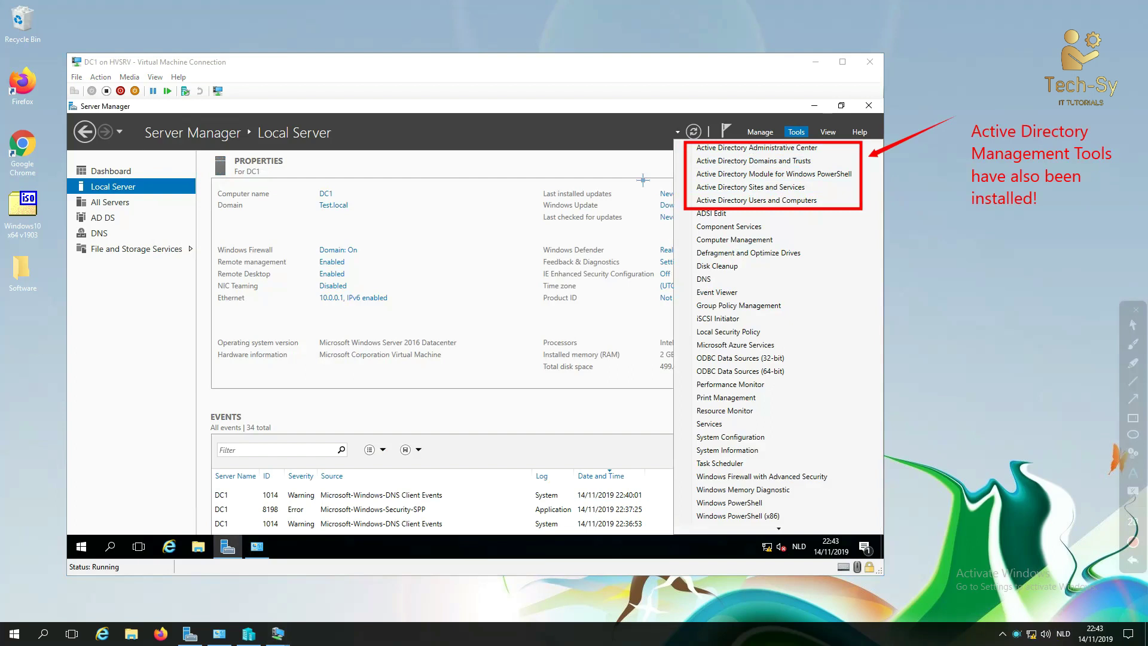
Step: Launch Active Directory Users and Computers and browse to Test.local's Domain Controllers container
{"action": "key", "text": "Escape"}
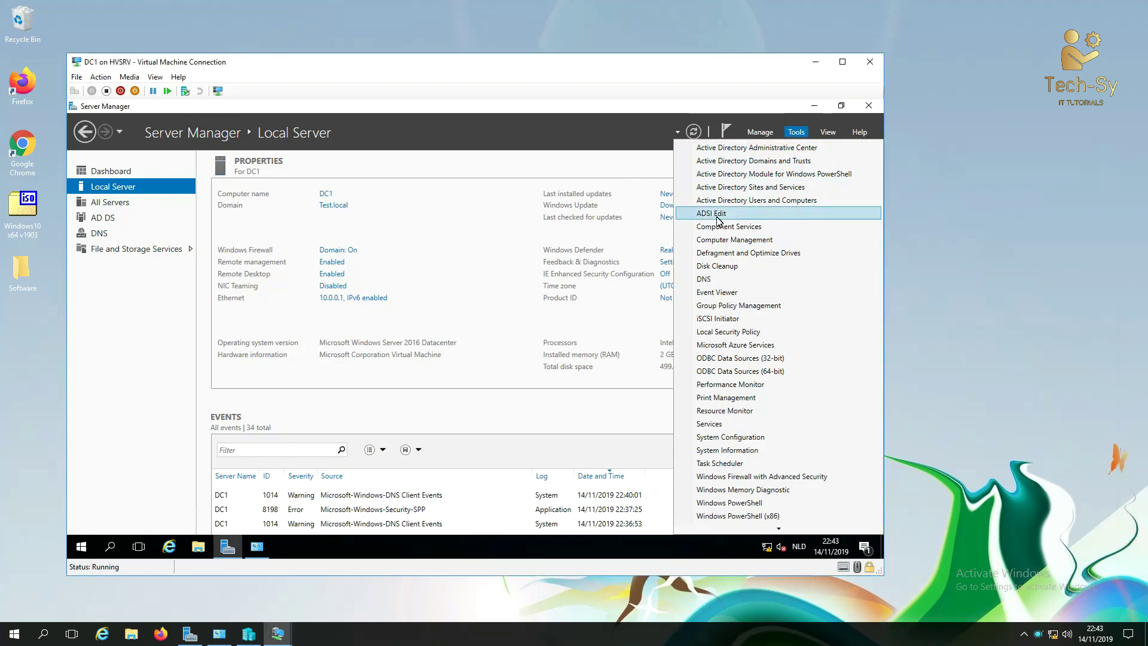
{"action": "left_click", "coordinate": [752, 204]}
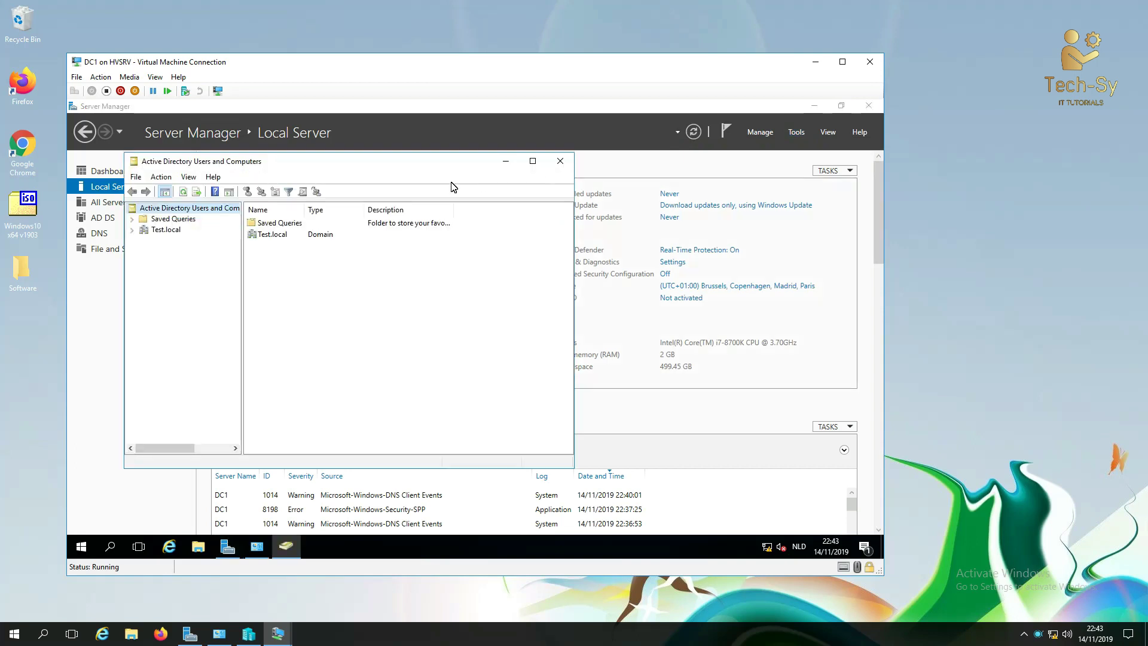
{"action": "left_click_drag", "start_coordinate": [390, 169], "coordinate": [489, 171]}
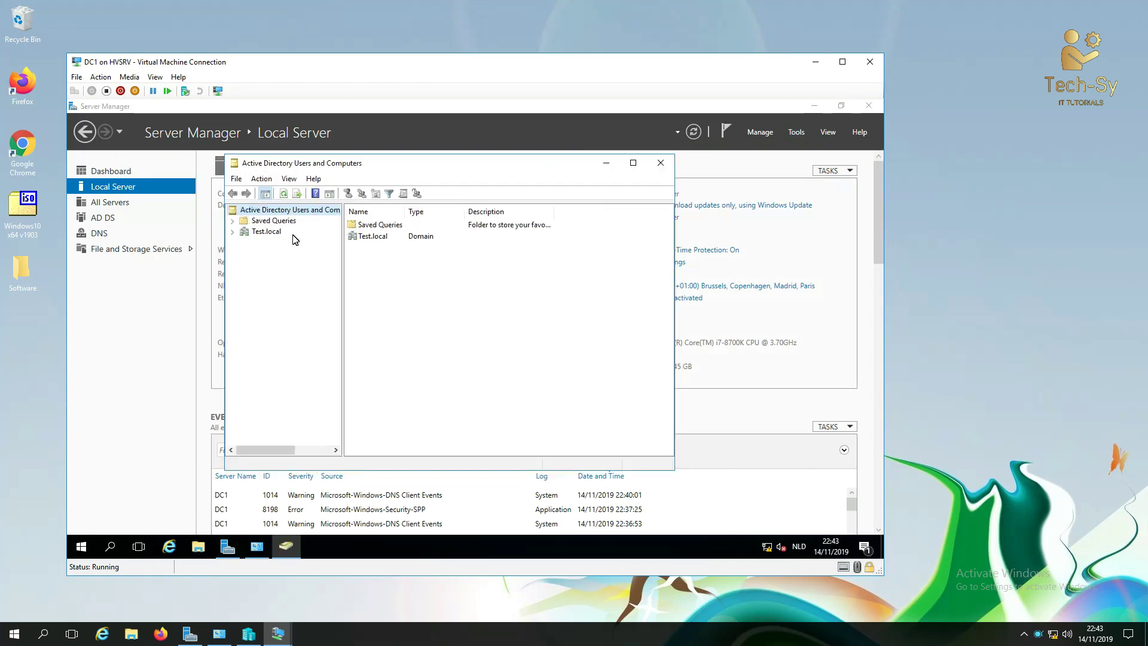
{"action": "left_click", "coordinate": [232, 231]}
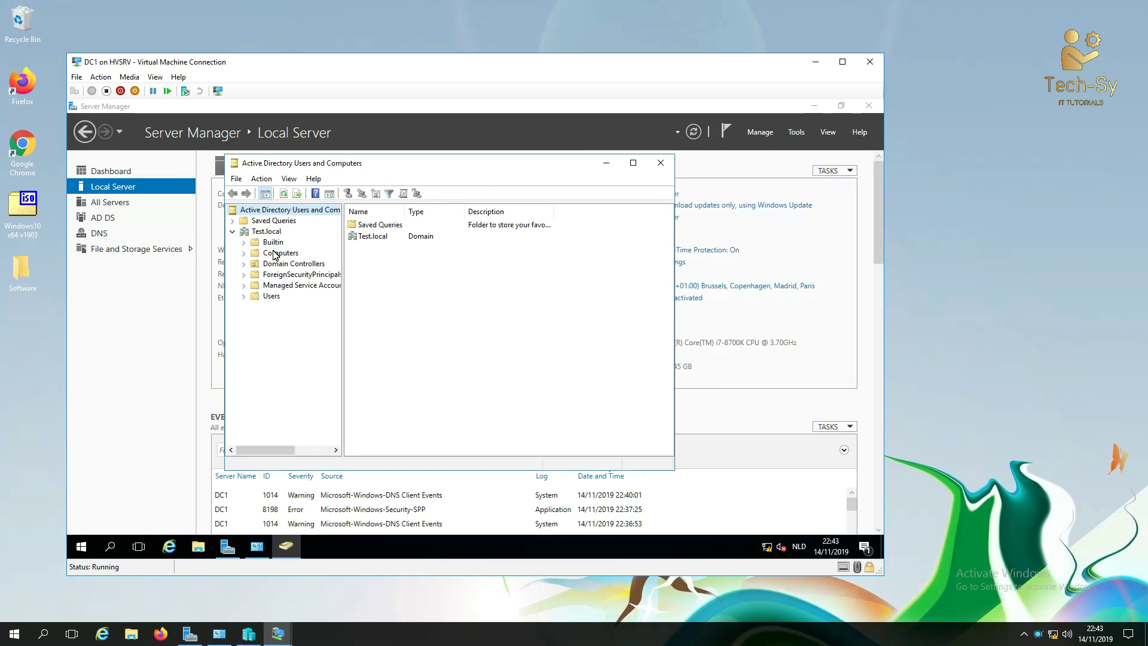
{"action": "left_click", "coordinate": [262, 265]}
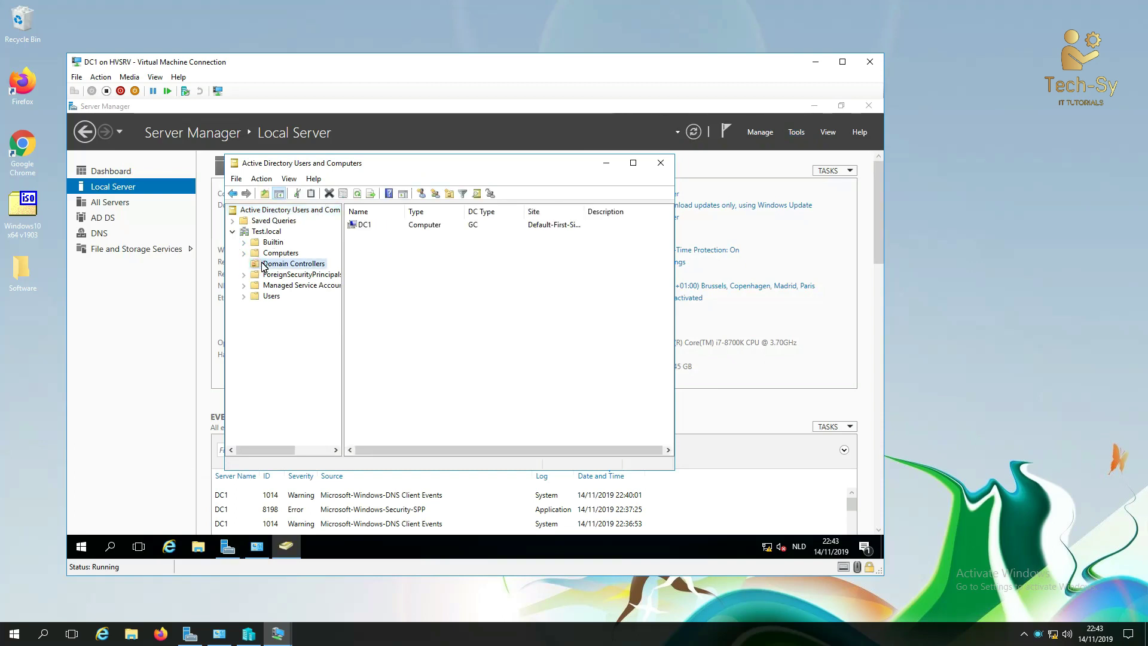
Step: Inspect DC1's properties on the Operating System tab, then close them and maximize the window
{"action": "left_click", "coordinate": [370, 225]}
{"action": "right_click", "coordinate": [371, 226]}
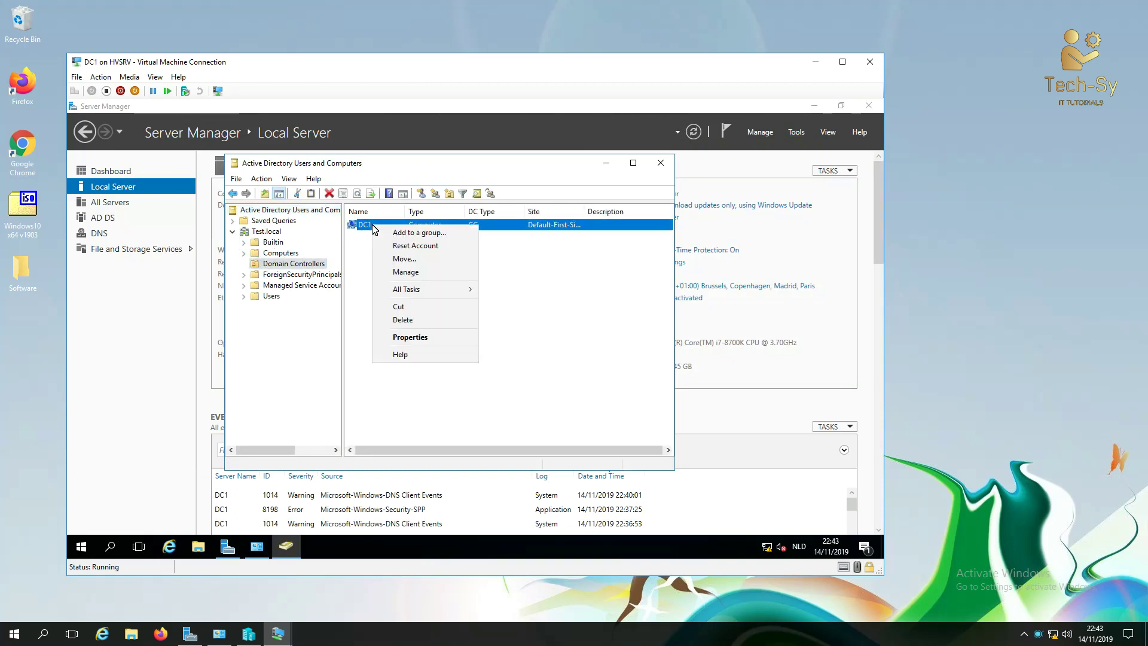
{"action": "left_click", "coordinate": [414, 338]}
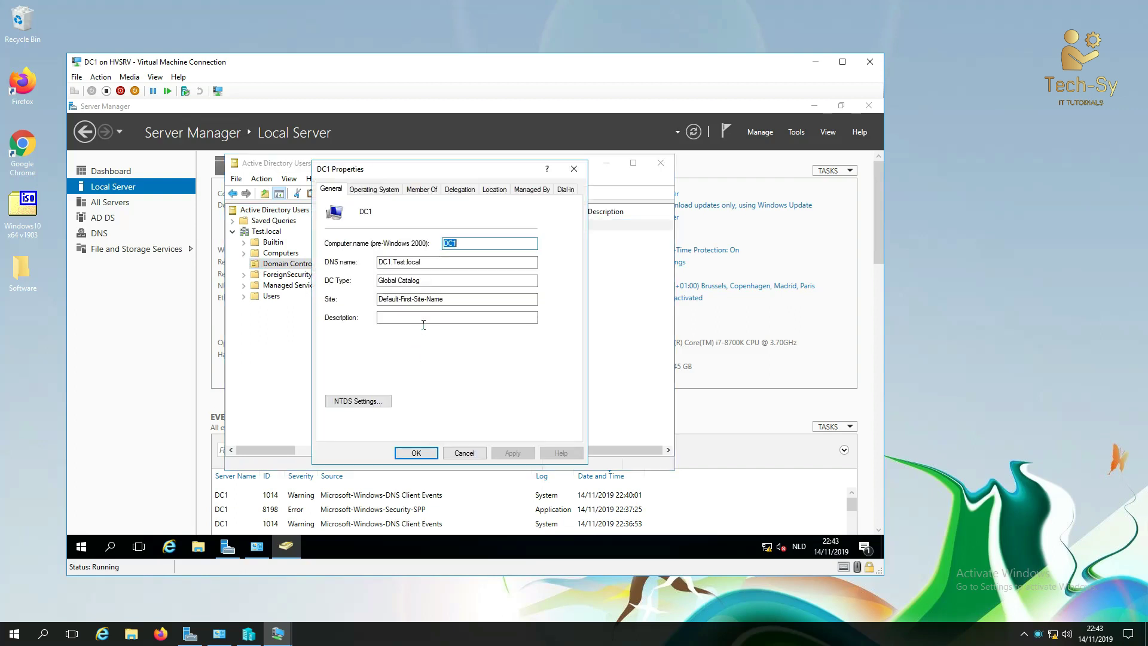
{"action": "left_click", "coordinate": [363, 189]}
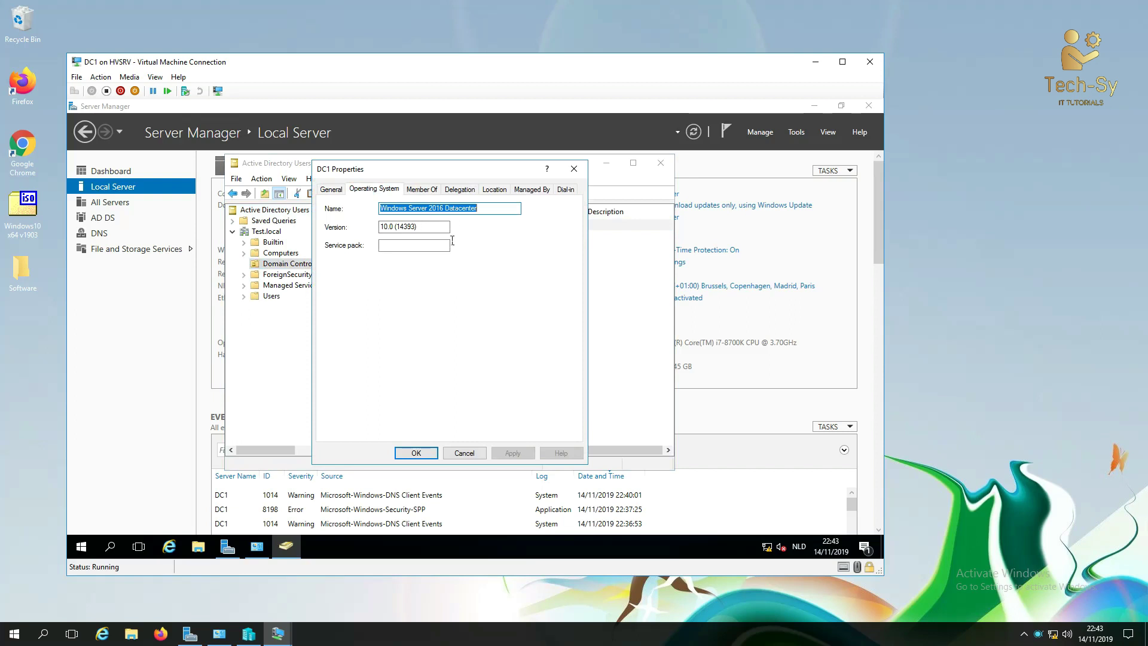
{"action": "left_click", "coordinate": [937, 293]}
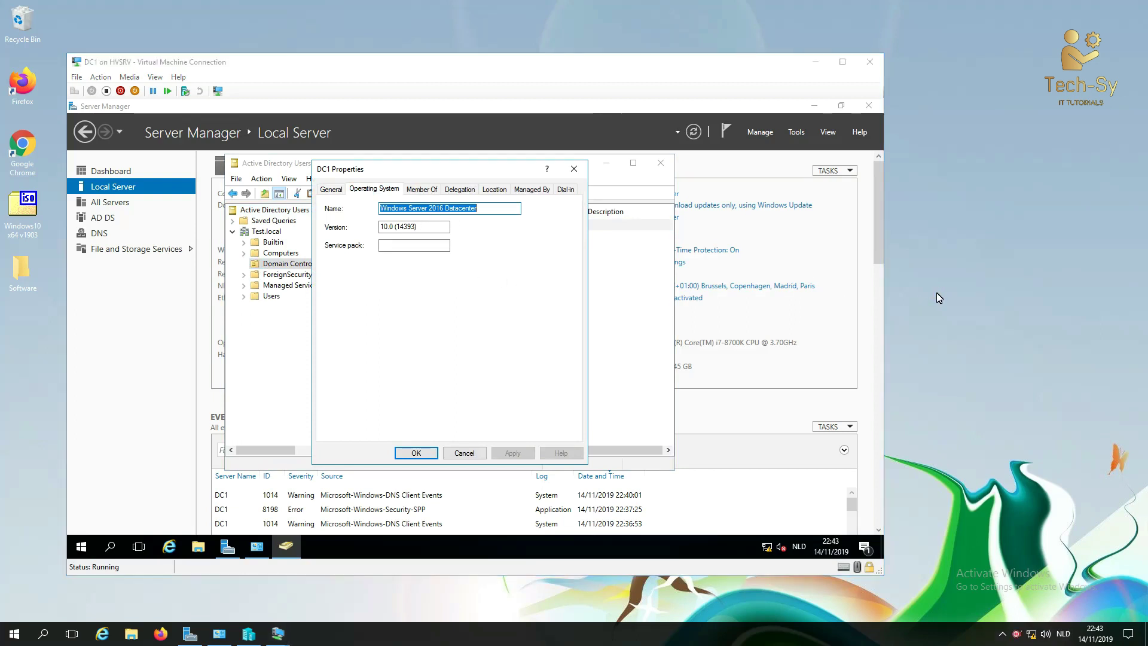
{"action": "left_click", "coordinate": [578, 168]}
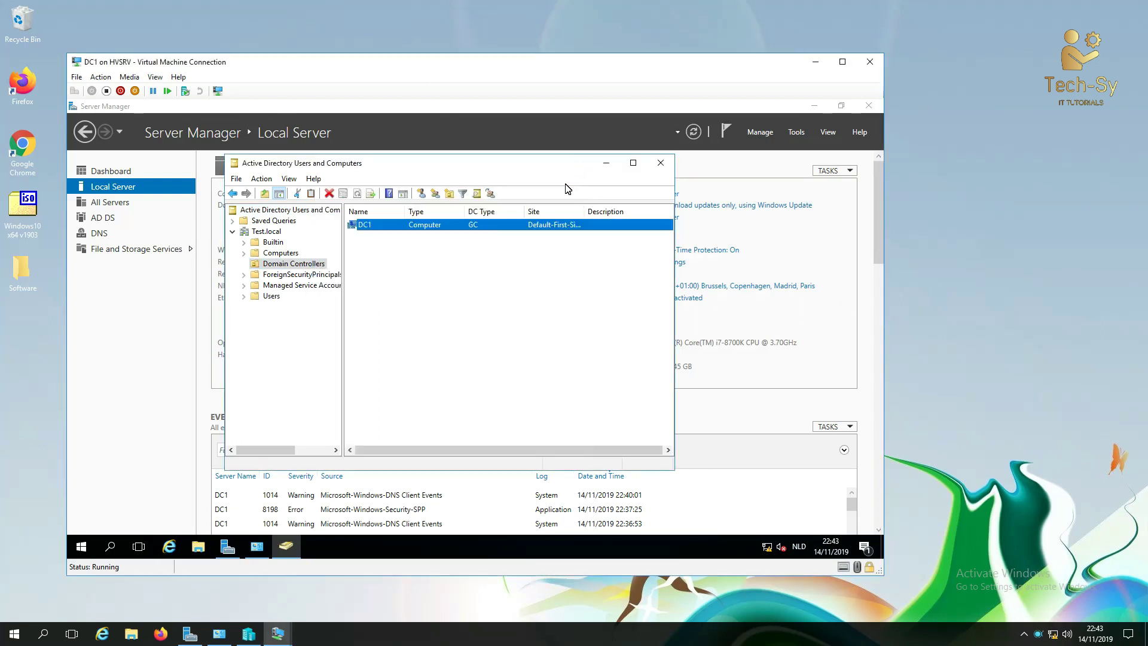
{"action": "left_click", "coordinate": [633, 163]}
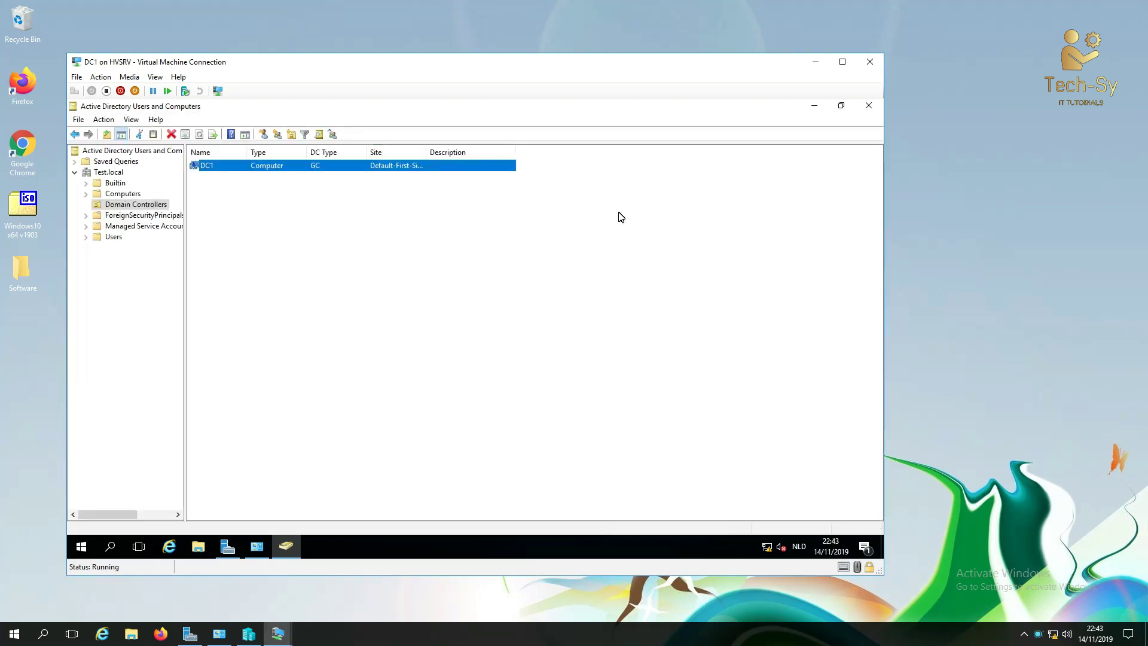
{"action": "left_click", "coordinate": [962, 275]}
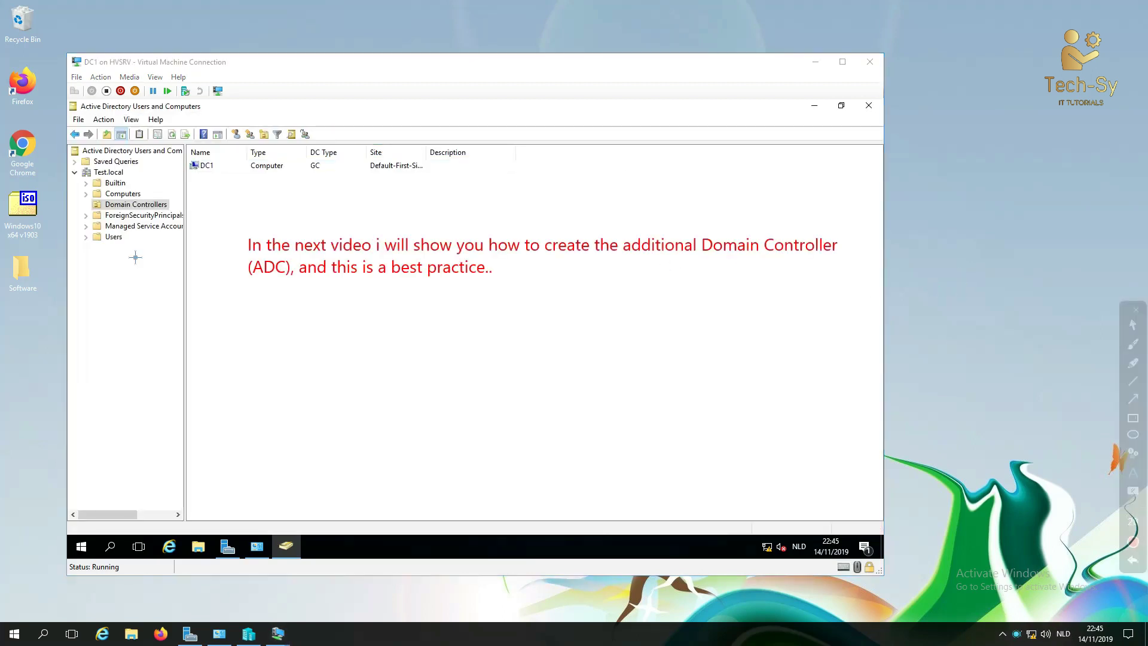